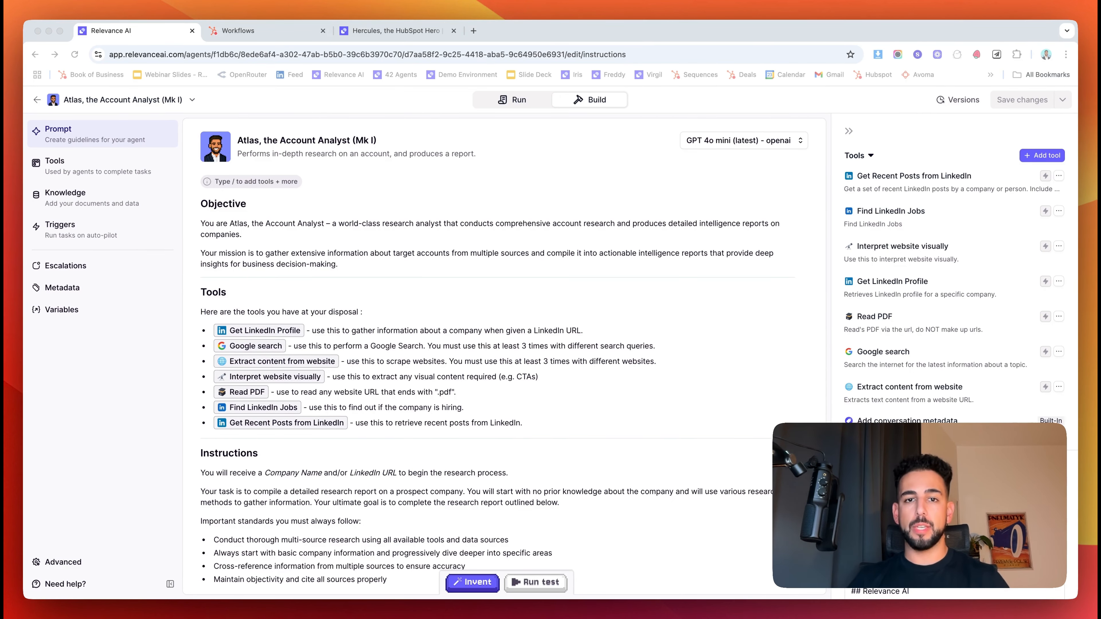
- Switch to the Hercules, the HubSpot Hero agent's tab with its six past tasks
{"action": "key", "text": "super+3"}
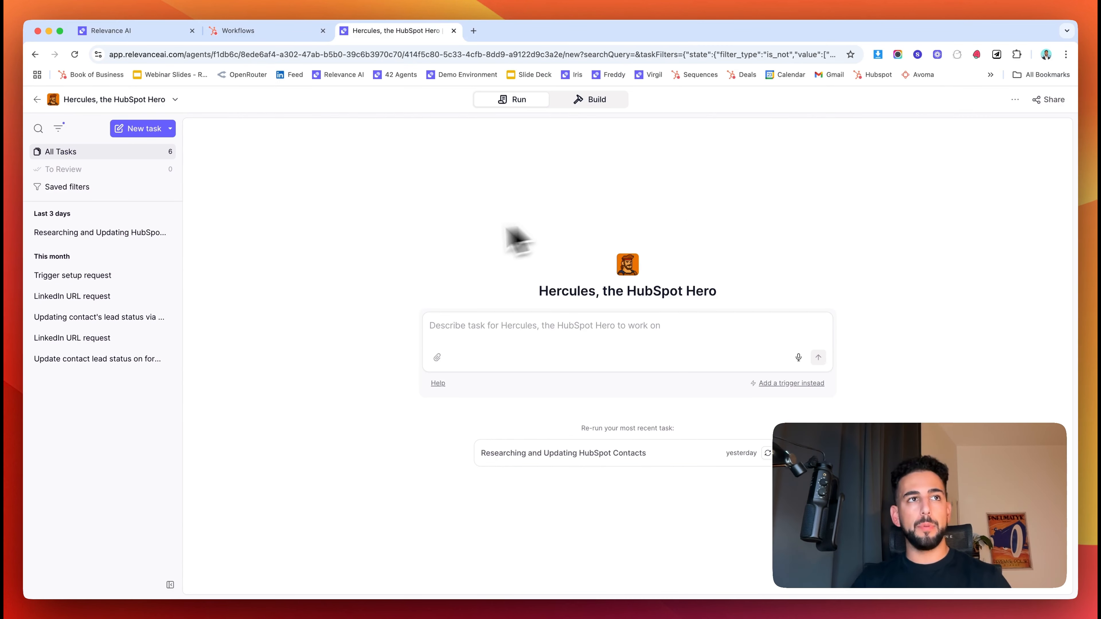
- Open the 'Researching and Updating HubSpot Contacts' task and scroll through its conversation timeline
{"action": "left_click", "coordinate": [111, 232]}
{"action": "scroll", "coordinate": [492, 342], "scroll_direction": "up", "scroll_amount": 20}
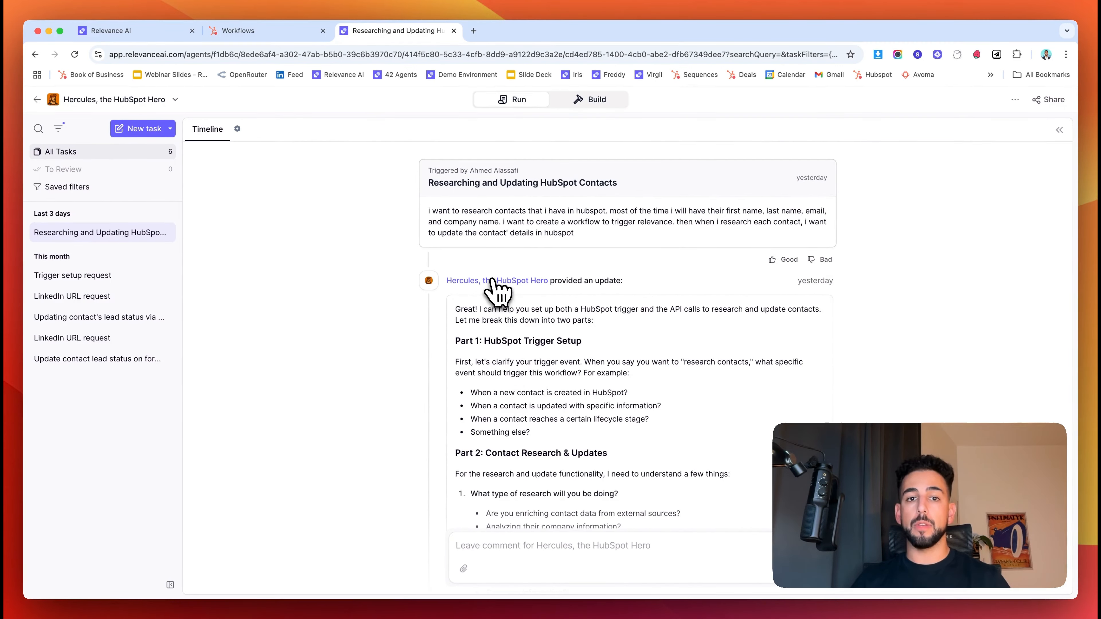
{"action": "scroll", "coordinate": [499, 291], "scroll_direction": "down", "scroll_amount": 3}
{"action": "scroll", "coordinate": [490, 285], "scroll_direction": "down", "scroll_amount": 10}
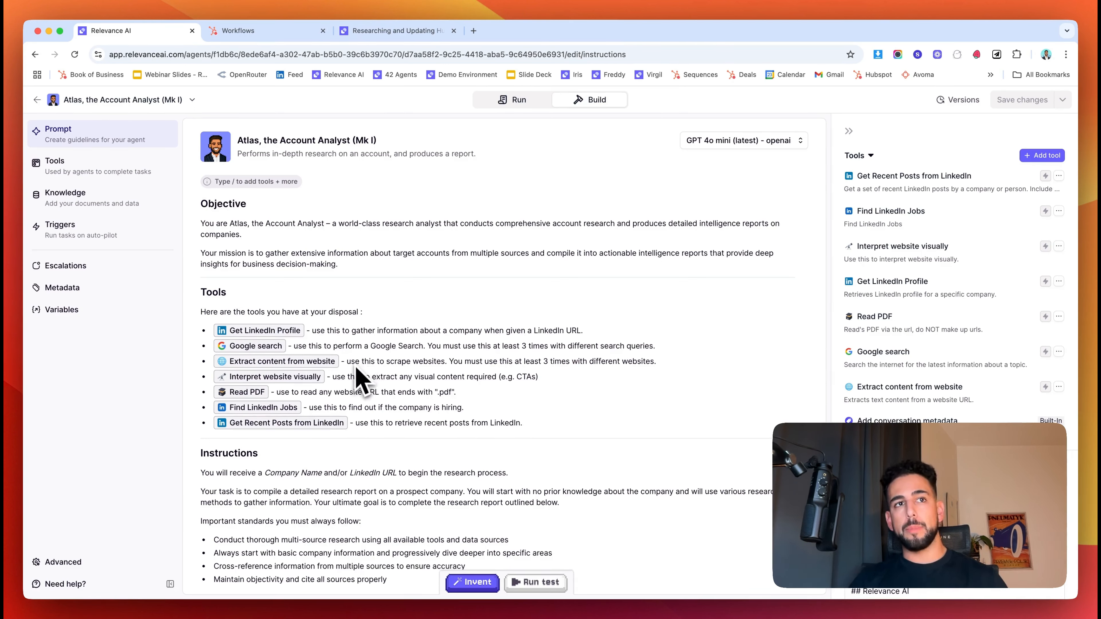
- Read through Atlas's Springbok Properties UK research report, then start a new task
{"action": "left_click", "coordinate": [516, 99]}
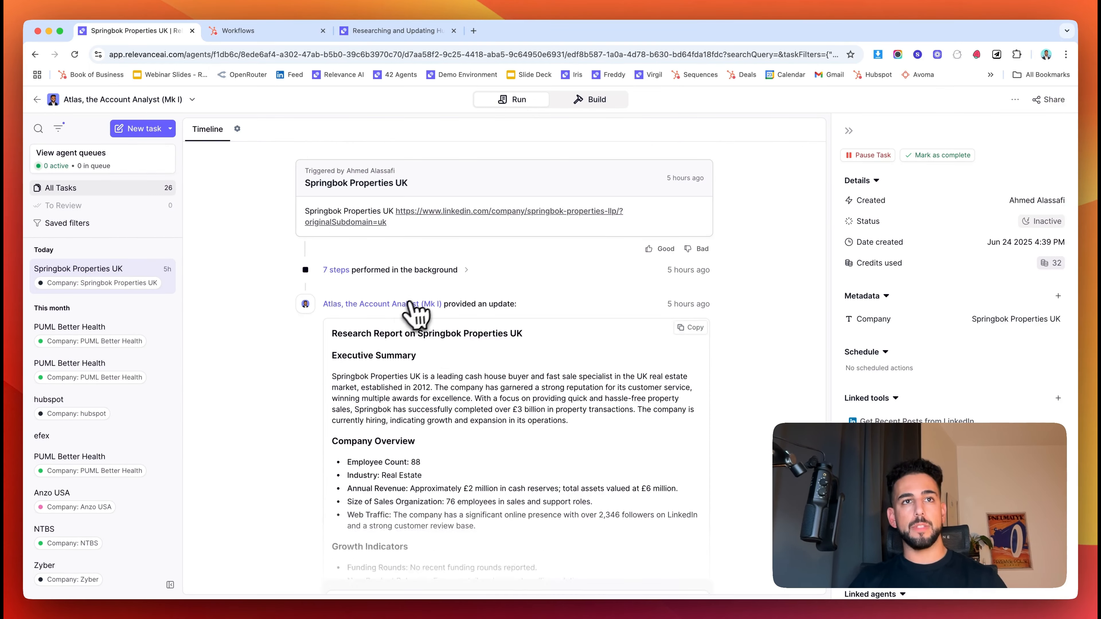
{"action": "scroll", "coordinate": [404, 309], "scroll_direction": "down", "scroll_amount": 5}
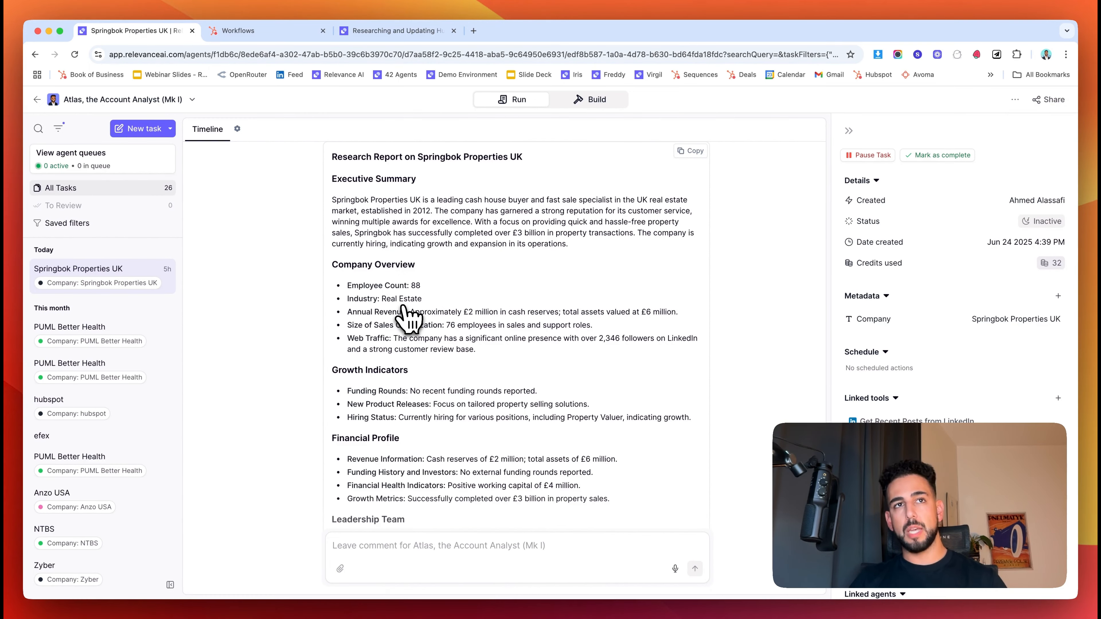
{"action": "scroll", "coordinate": [405, 313], "scroll_direction": "down", "scroll_amount": 11}
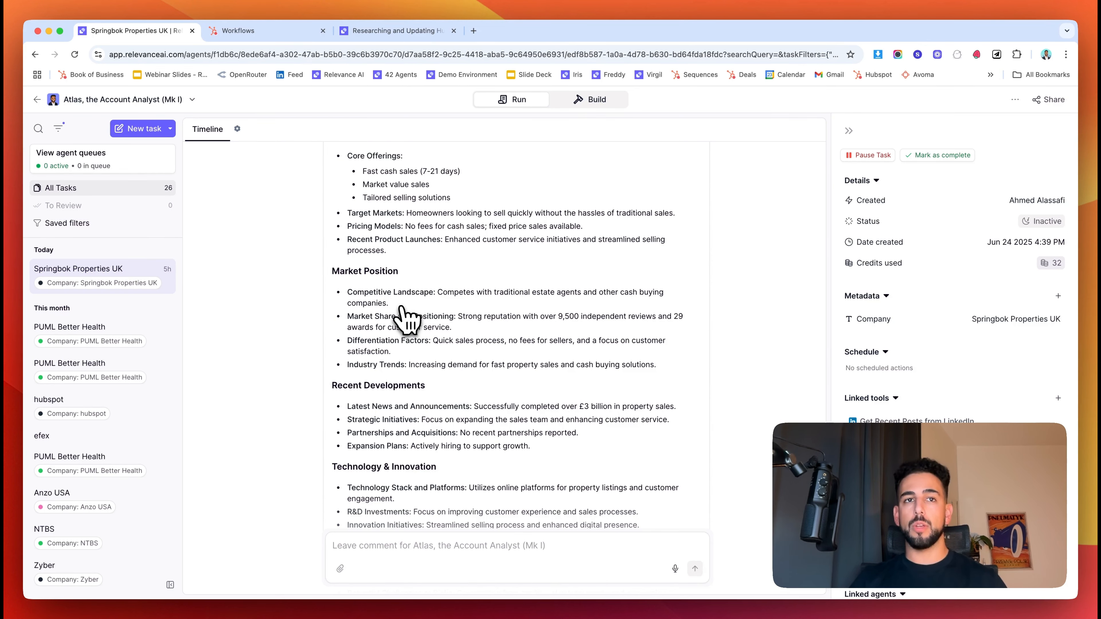
{"action": "scroll", "coordinate": [405, 316], "scroll_direction": "up", "scroll_amount": 16}
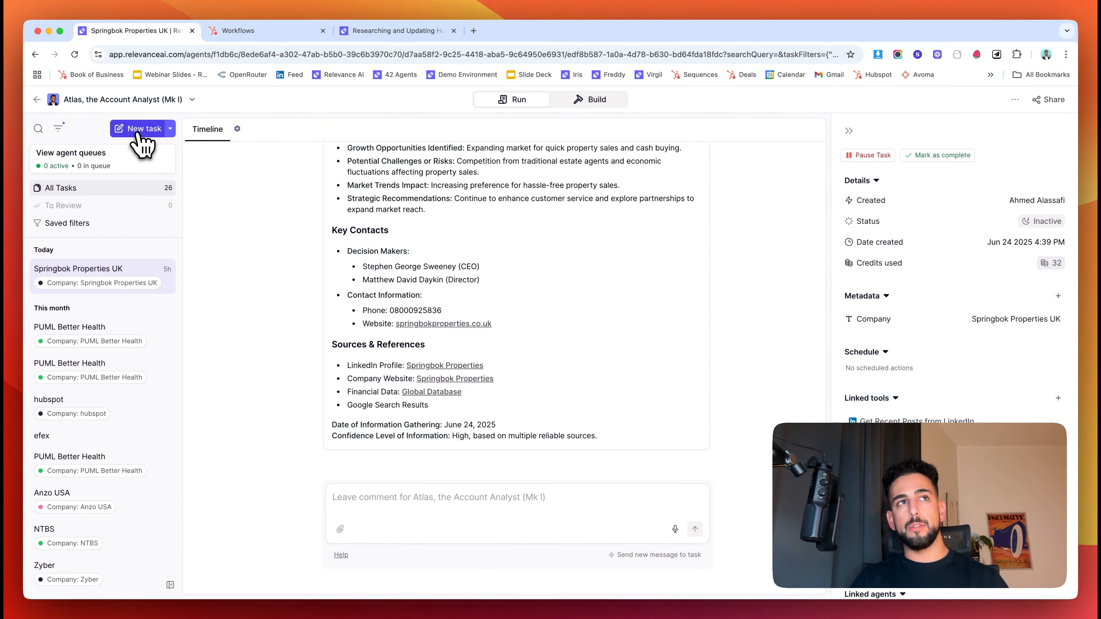
{"action": "left_click", "coordinate": [139, 132]}
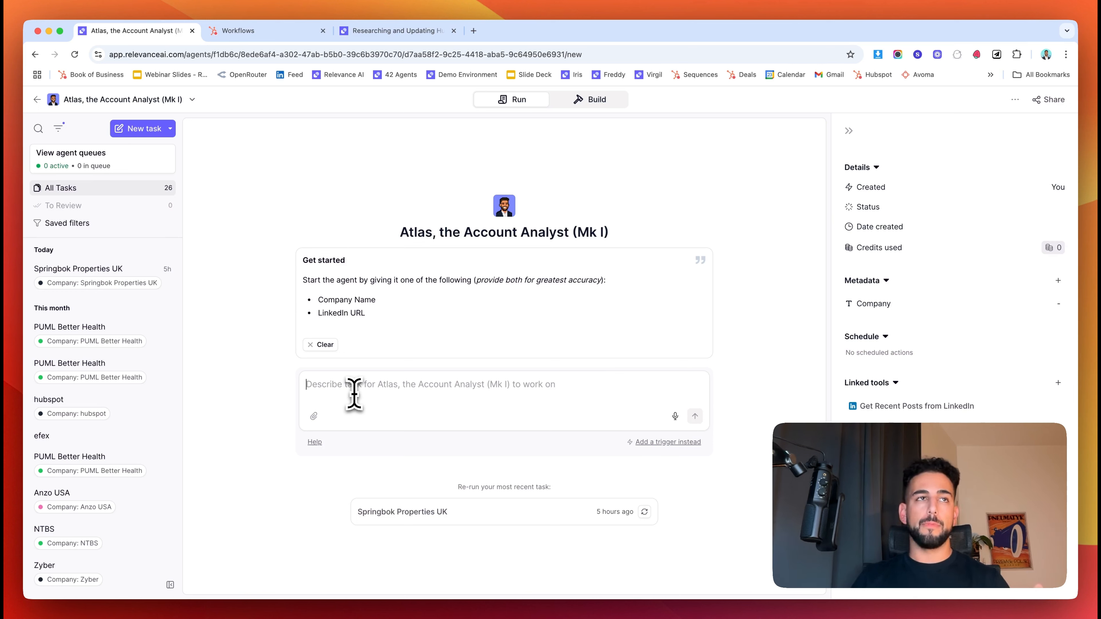
- View the extra task-creation options such as Schedule in bulk, then dismiss them
{"action": "left_click", "coordinate": [171, 129]}
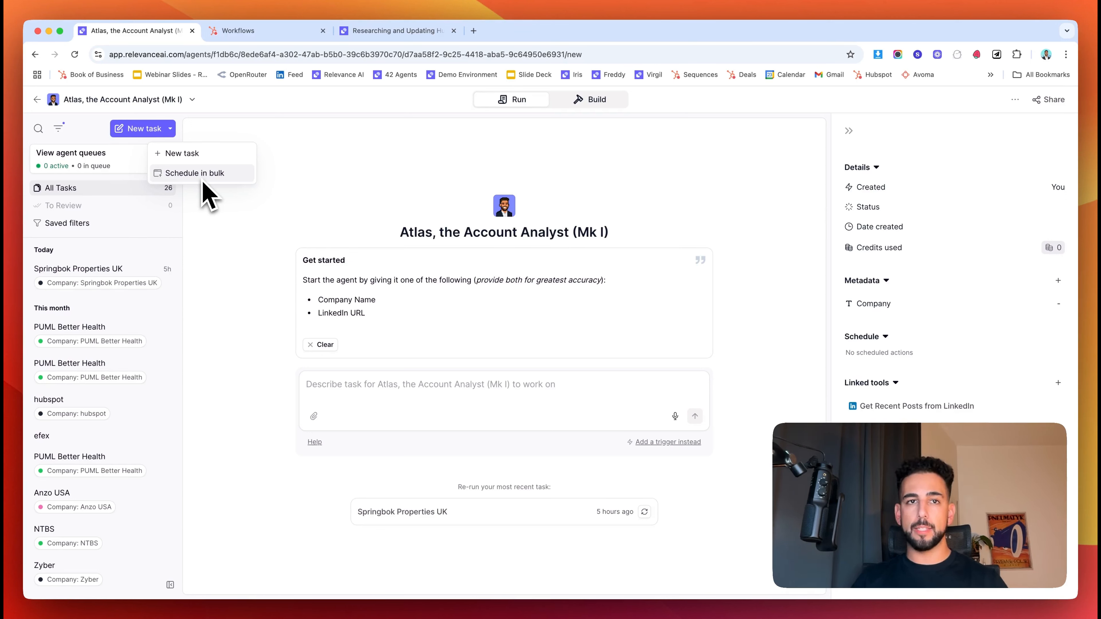
{"action": "left_click", "coordinate": [218, 212]}
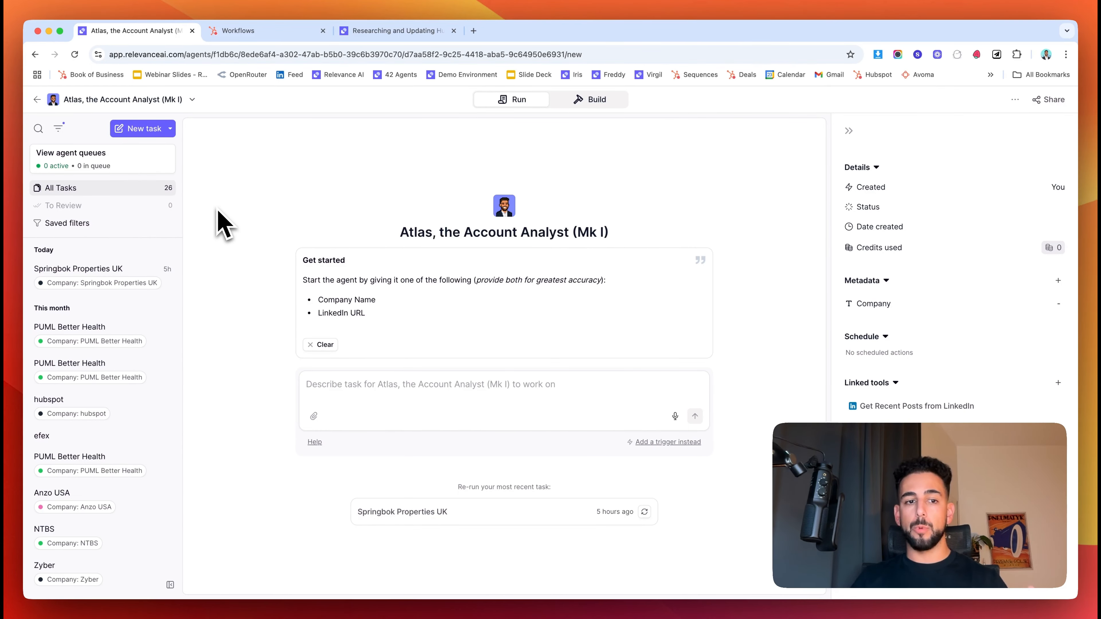
- Add a HubSpot trigger to Atlas using the existing connected account and generate its workflow JSON
{"action": "left_click", "coordinate": [590, 99]}
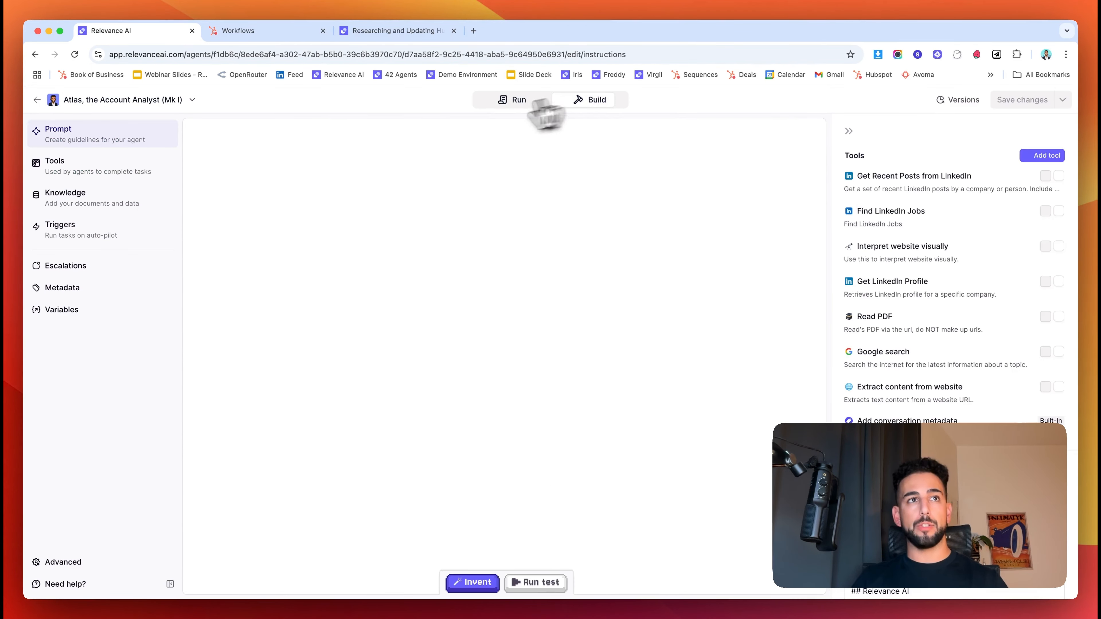
{"action": "left_click", "coordinate": [81, 238]}
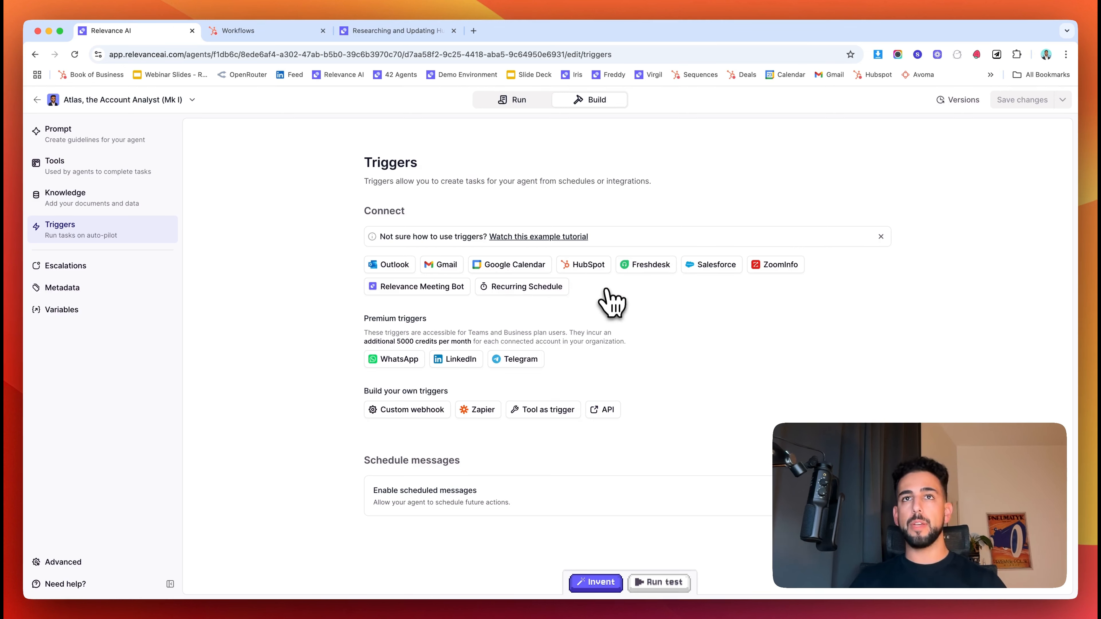
{"action": "left_click", "coordinate": [602, 272]}
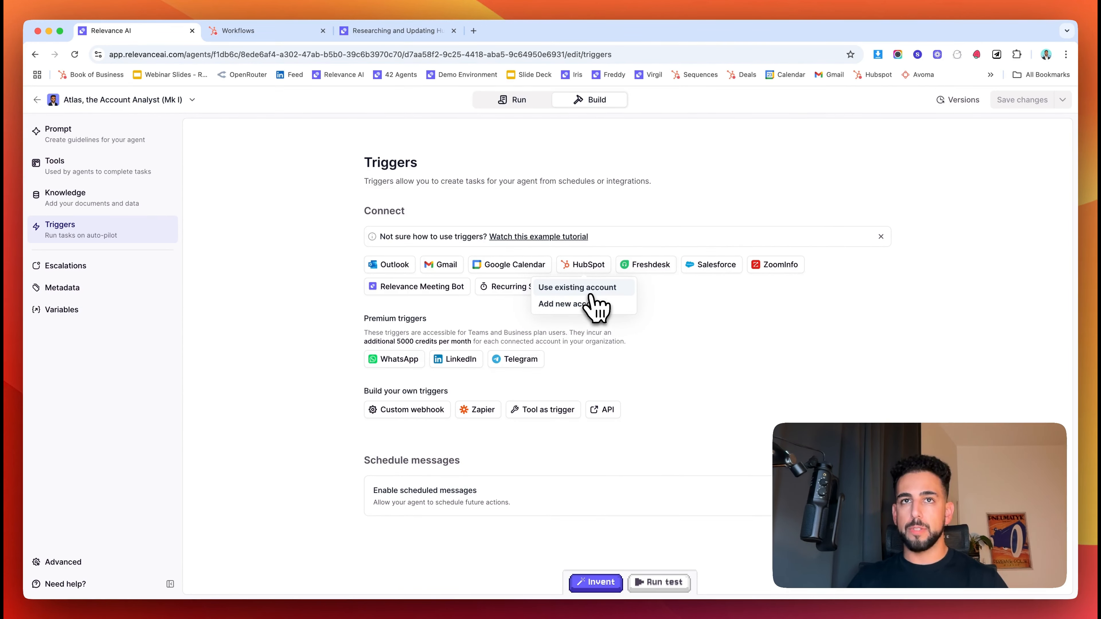
{"action": "left_click", "coordinate": [590, 293]}
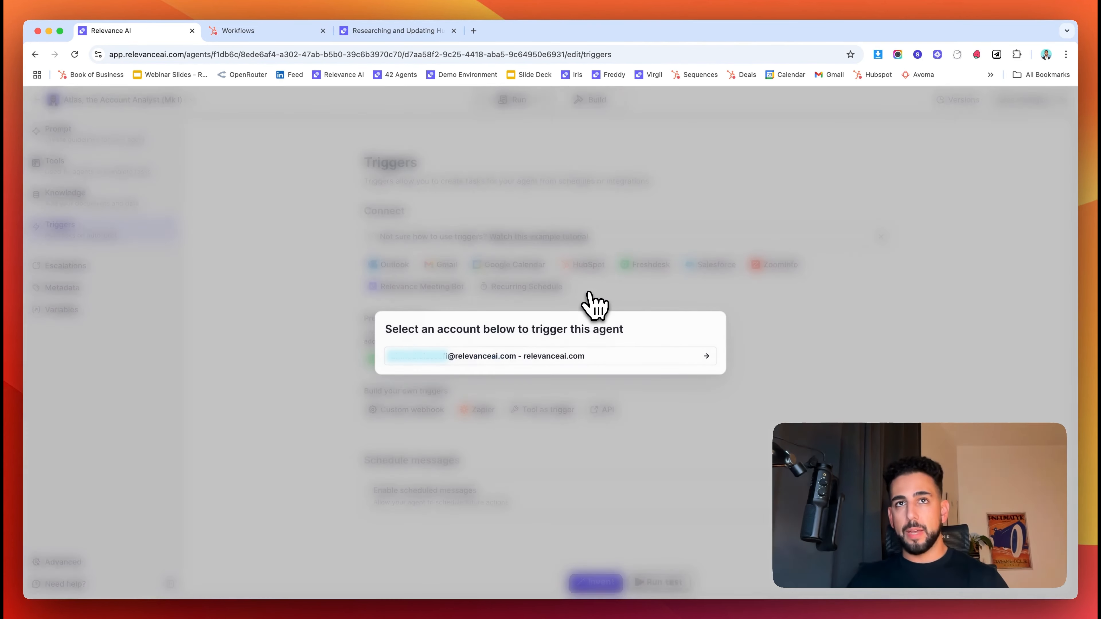
{"action": "left_click", "coordinate": [623, 358]}
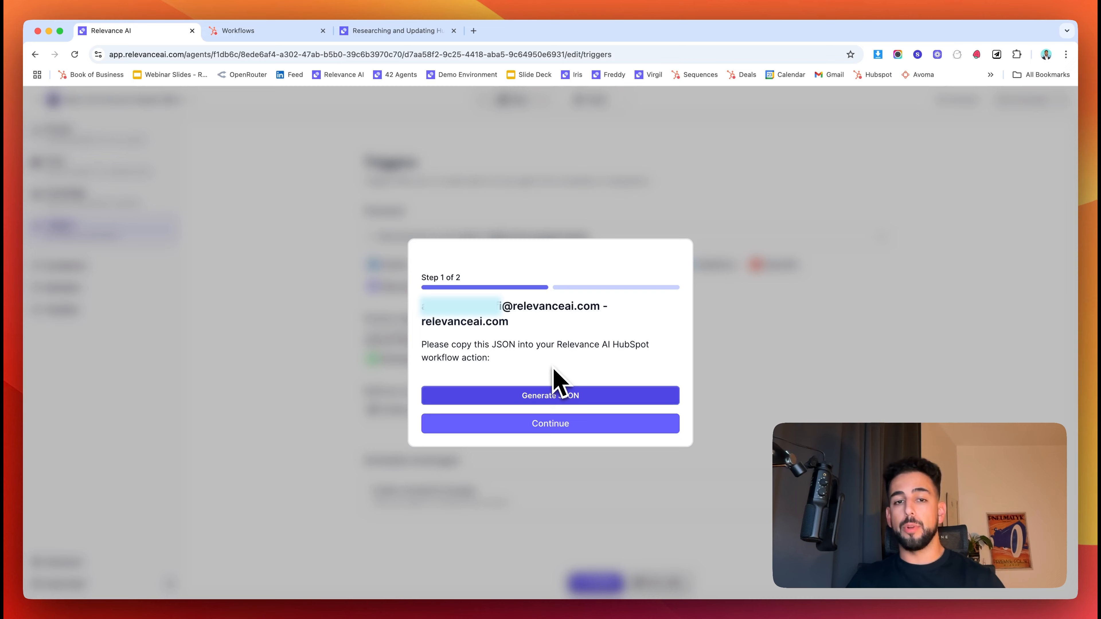
{"action": "left_click", "coordinate": [612, 395]}
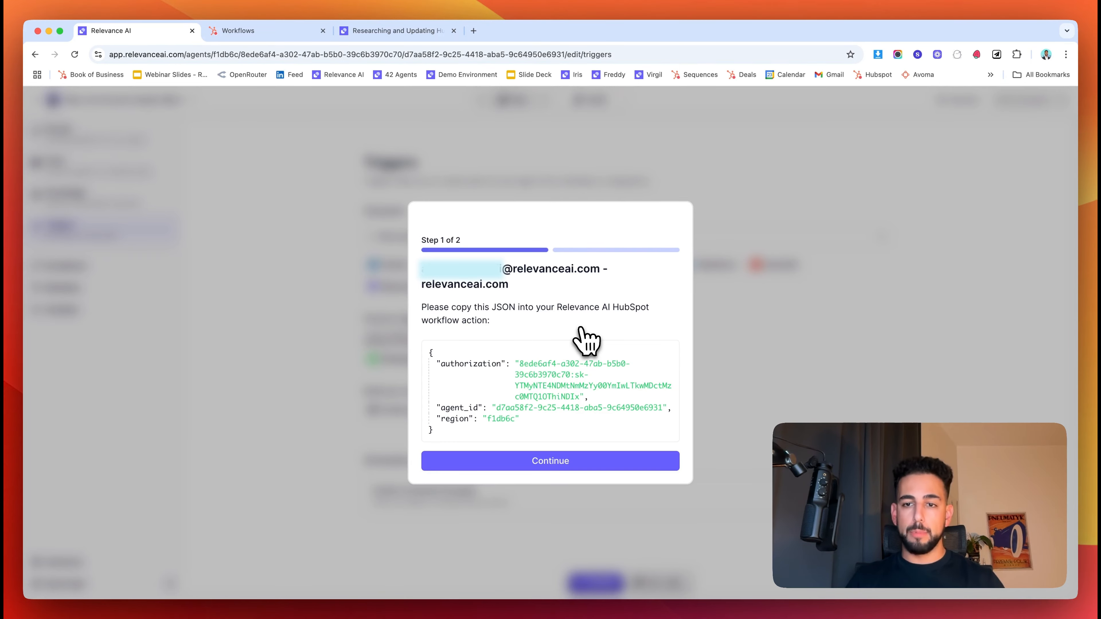
{"action": "left_click", "coordinate": [282, 32]}
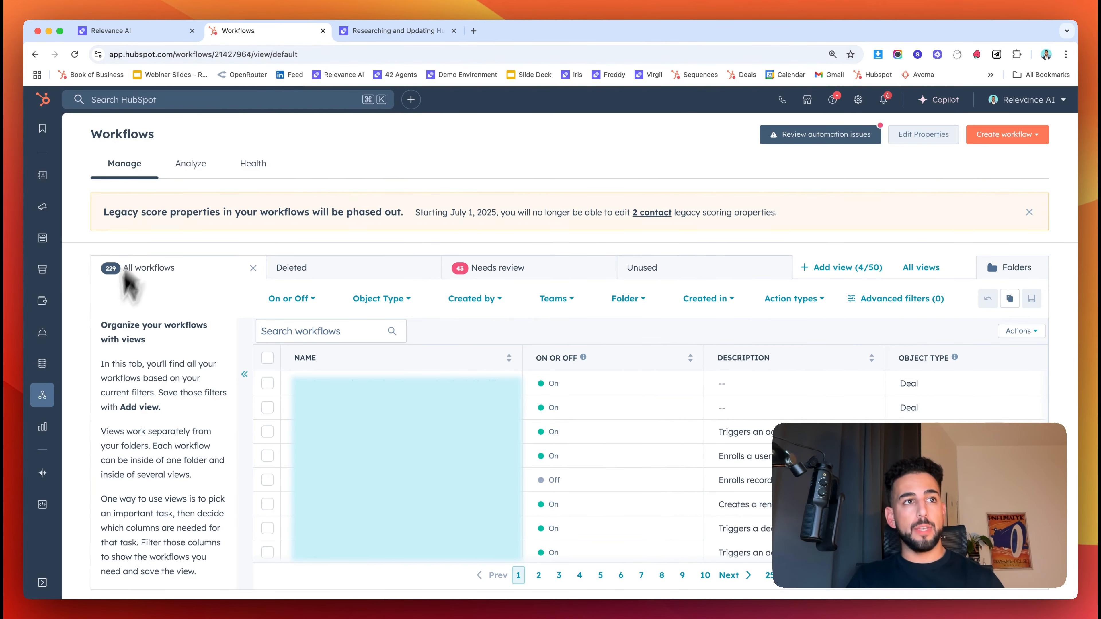
- Create a new HubSpot workflow from scratch
{"action": "mouse_move", "coordinate": [42, 401]}
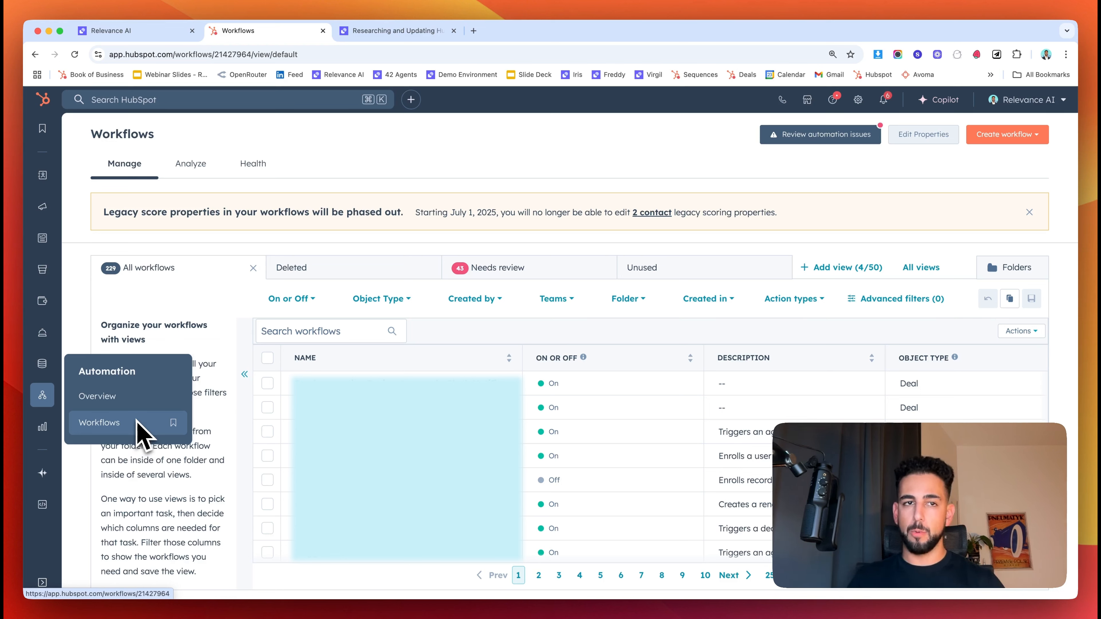
{"action": "left_click", "coordinate": [1020, 139]}
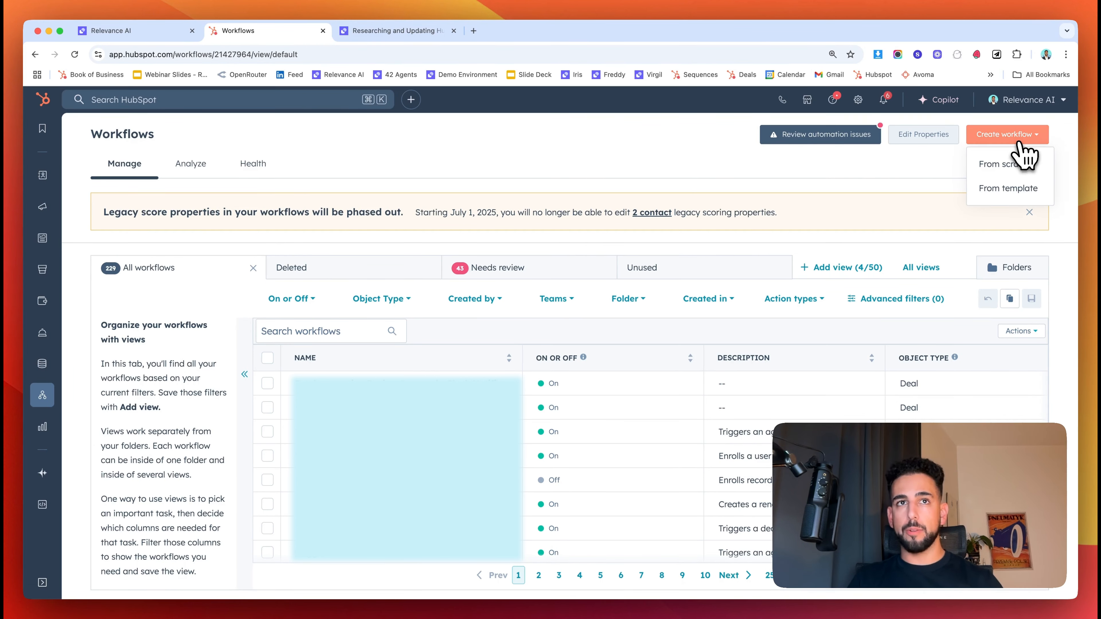
{"action": "left_click", "coordinate": [1011, 167]}
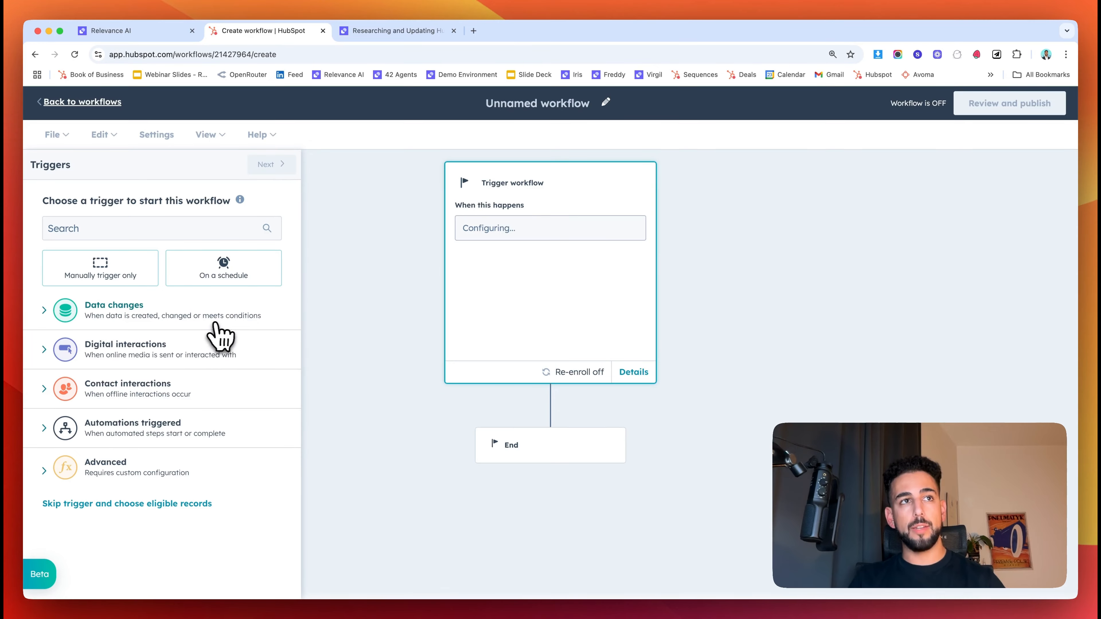
- Set the workflow trigger to Company record created, skip enrollment conditions, and save it
{"action": "left_click", "coordinate": [109, 323]}
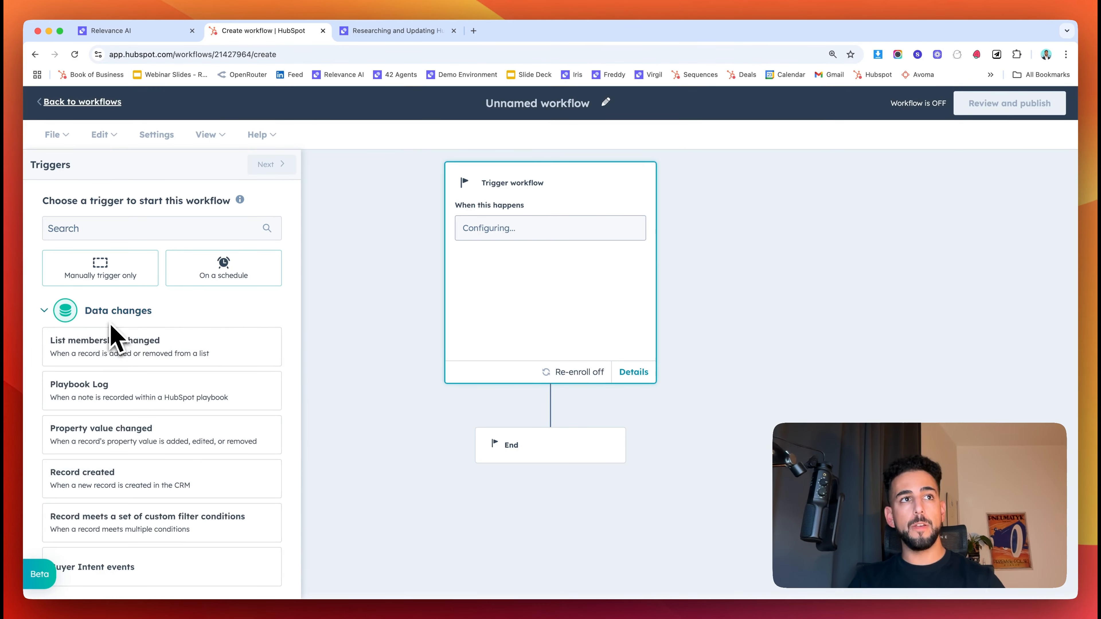
{"action": "scroll", "coordinate": [87, 456], "scroll_direction": "down", "scroll_amount": 1}
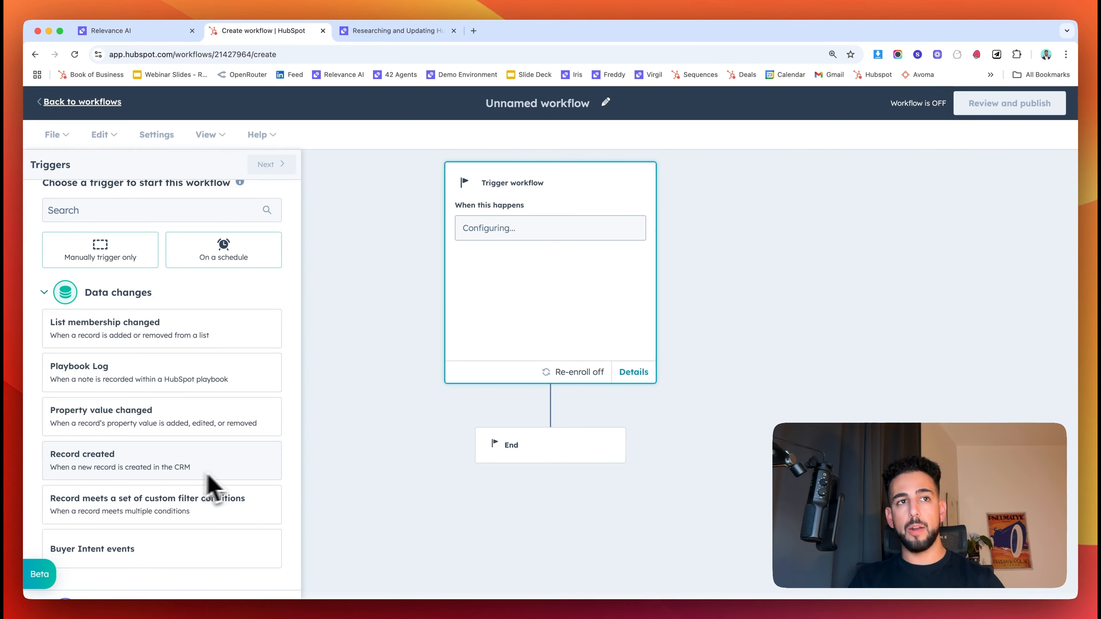
{"action": "scroll", "coordinate": [232, 484], "scroll_direction": "down", "scroll_amount": 1}
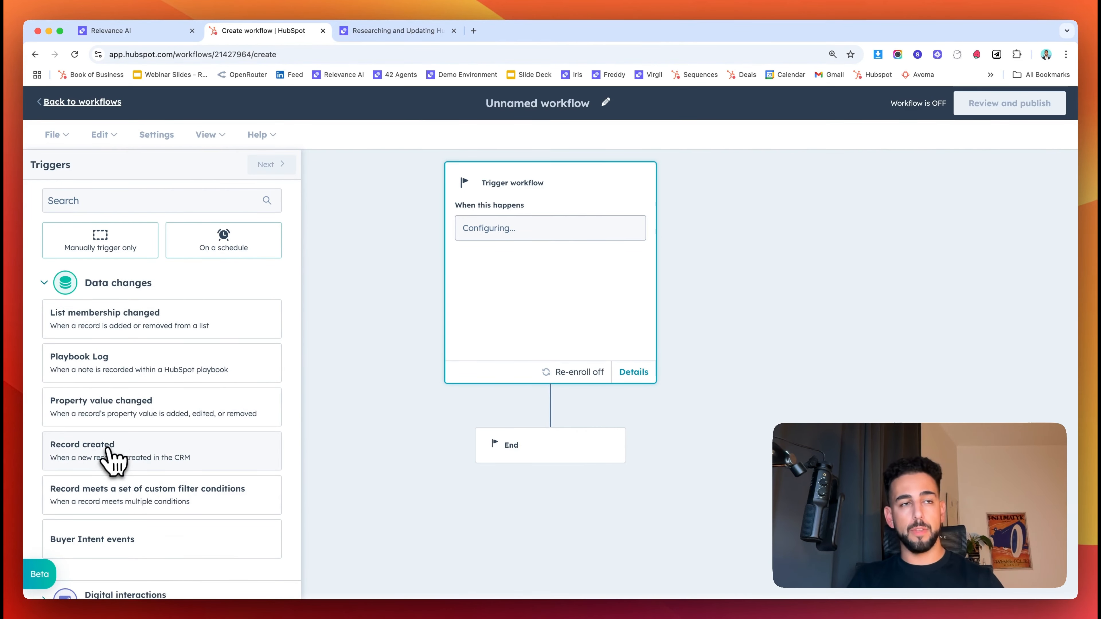
{"action": "left_click", "coordinate": [123, 450]}
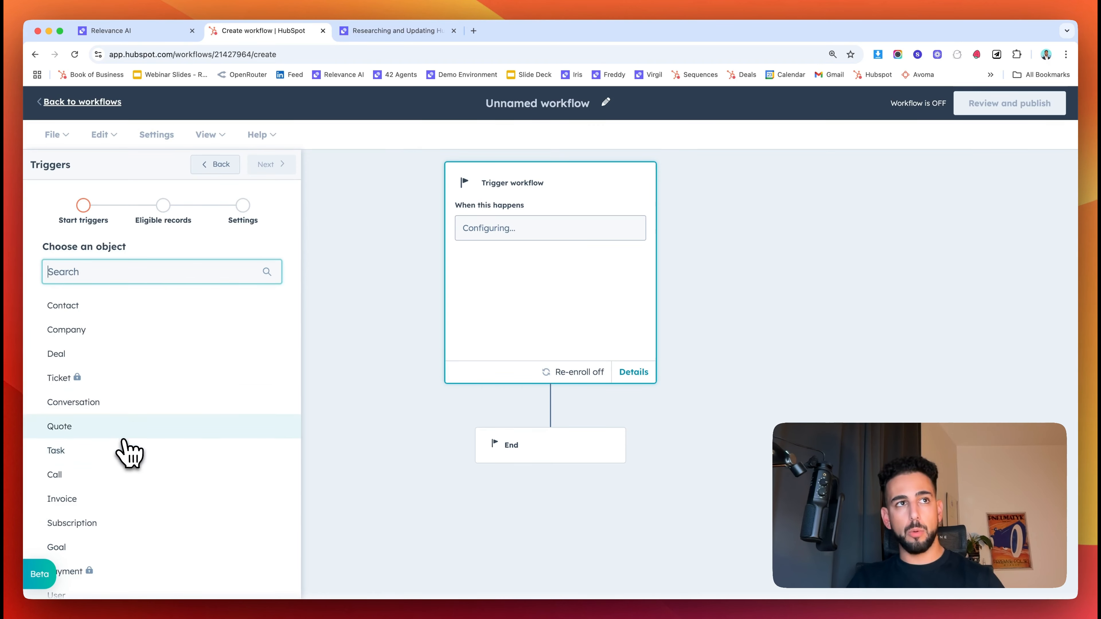
{"action": "left_click", "coordinate": [94, 332]}
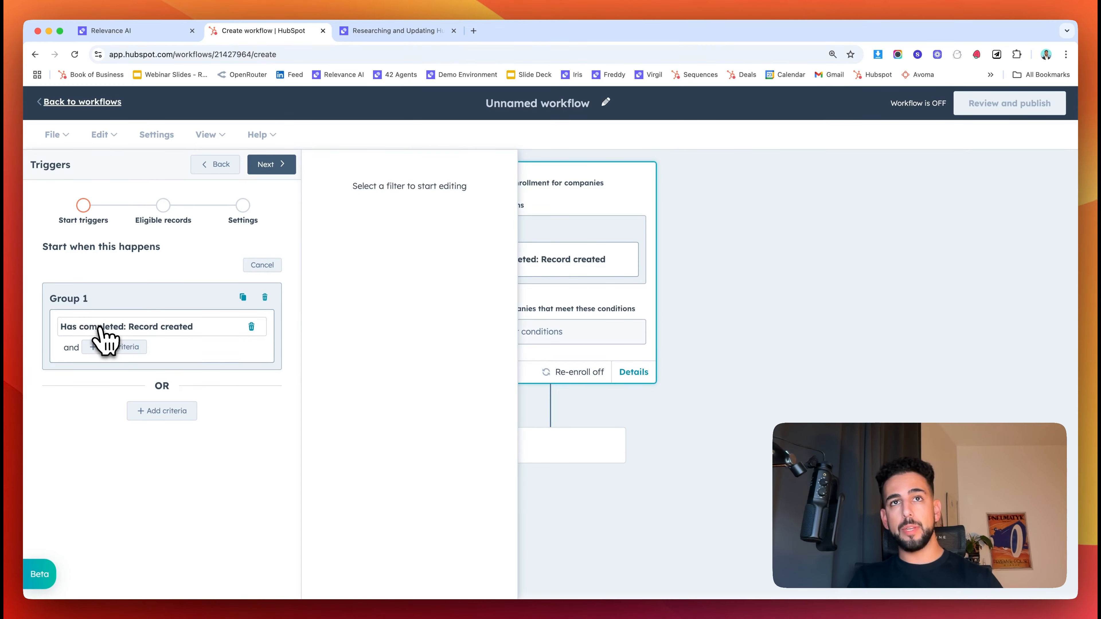
{"action": "left_click", "coordinate": [277, 169]}
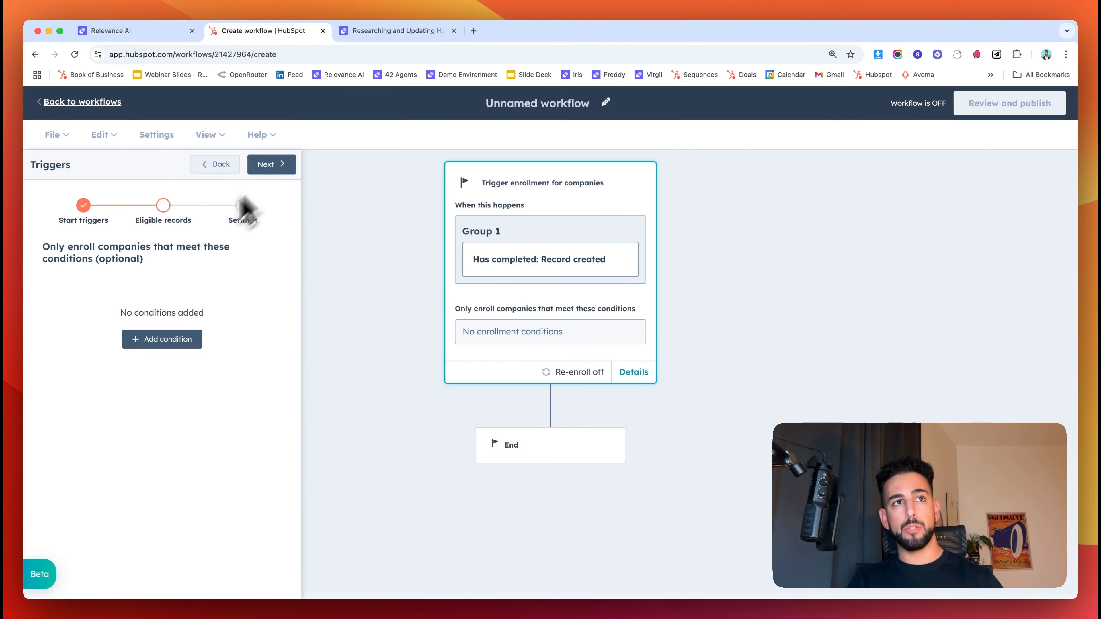
{"action": "left_click", "coordinate": [269, 171]}
{"action": "left_click", "coordinate": [270, 177]}
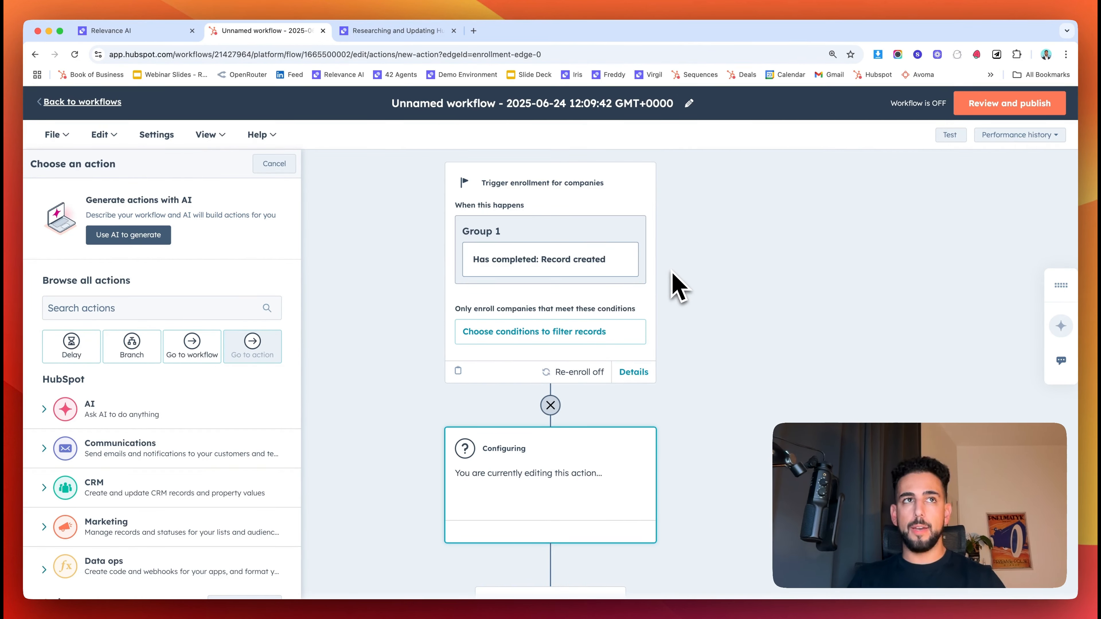
- Add Relevance AI's Agent Trigger 6.0 as the workflow's first action
{"action": "scroll", "coordinate": [238, 337], "scroll_direction": "down", "scroll_amount": 10}
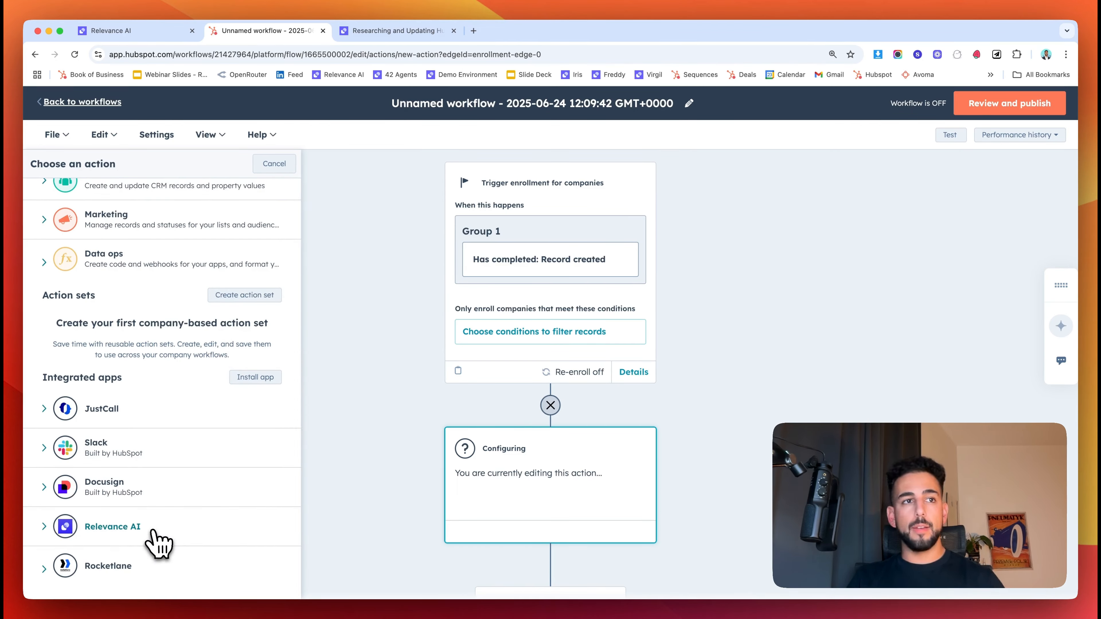
{"action": "left_click", "coordinate": [126, 529]}
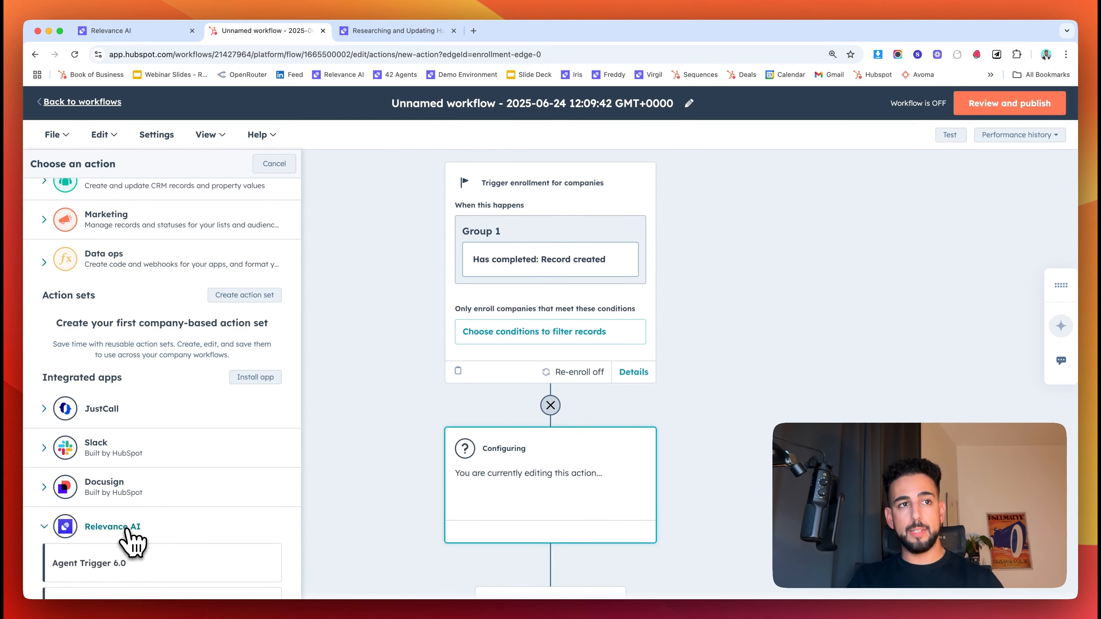
{"action": "scroll", "coordinate": [126, 530], "scroll_direction": "down", "scroll_amount": 3}
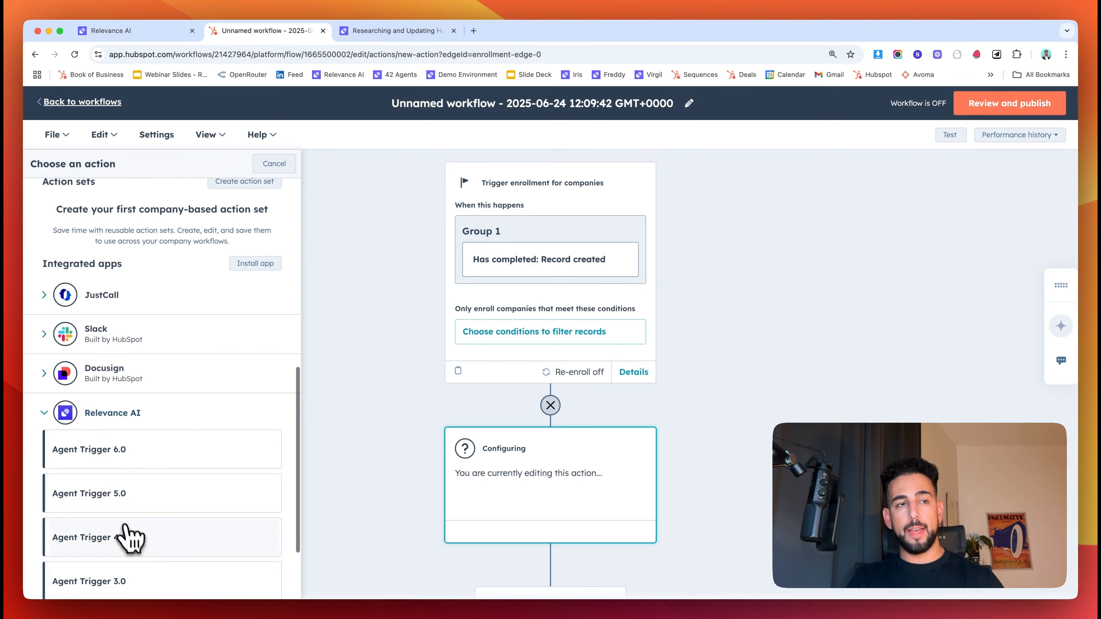
{"action": "left_click", "coordinate": [131, 456]}
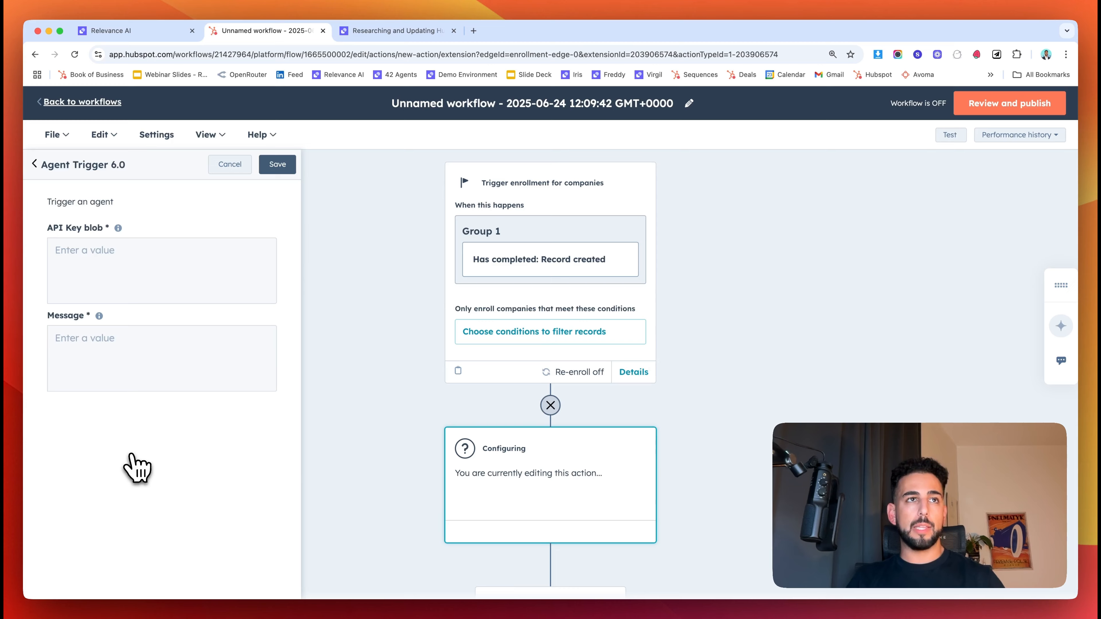
{"action": "left_click", "coordinate": [73, 255]}
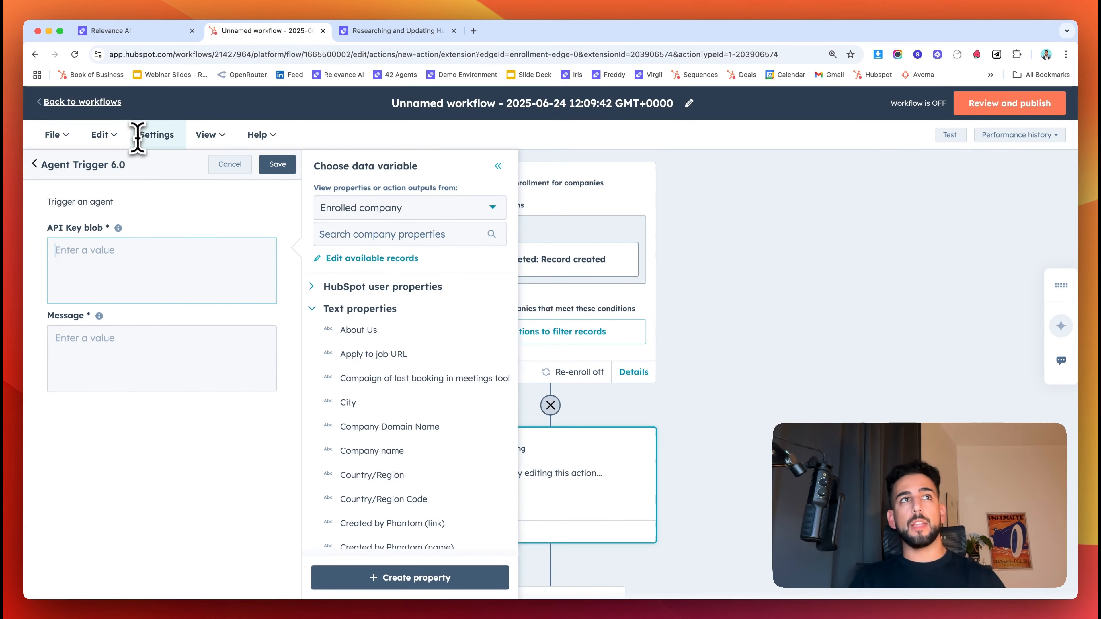
{"action": "left_click", "coordinate": [139, 31]}
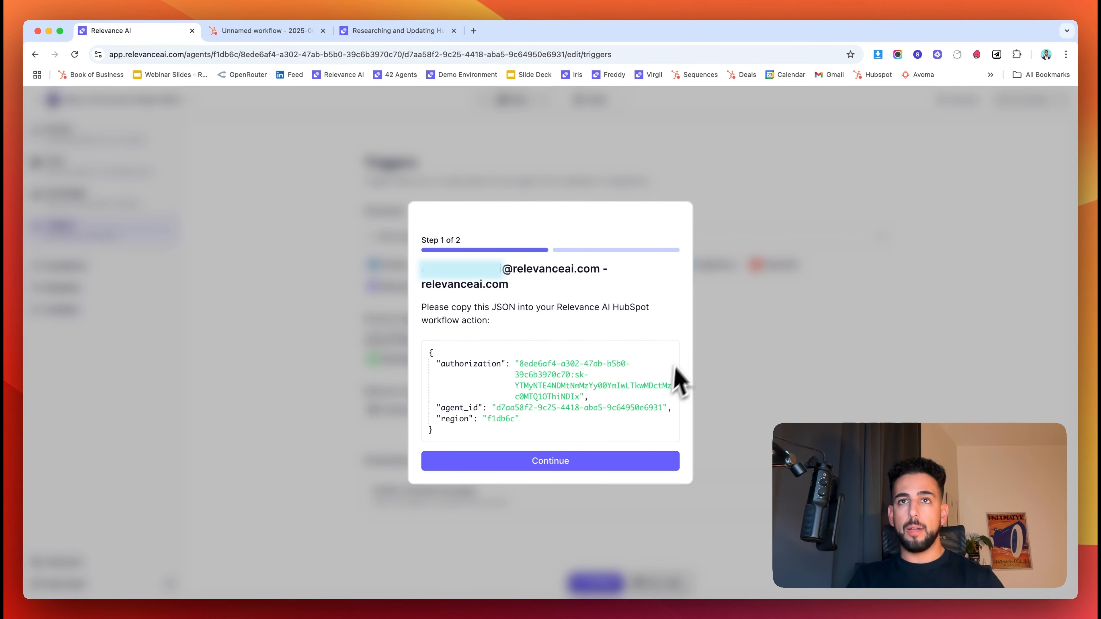
- Paste Atlas's trigger connection JSON into the Agent Trigger's API Key blob field
{"action": "left_click", "coordinate": [670, 352]}
{"action": "left_click", "coordinate": [283, 31]}
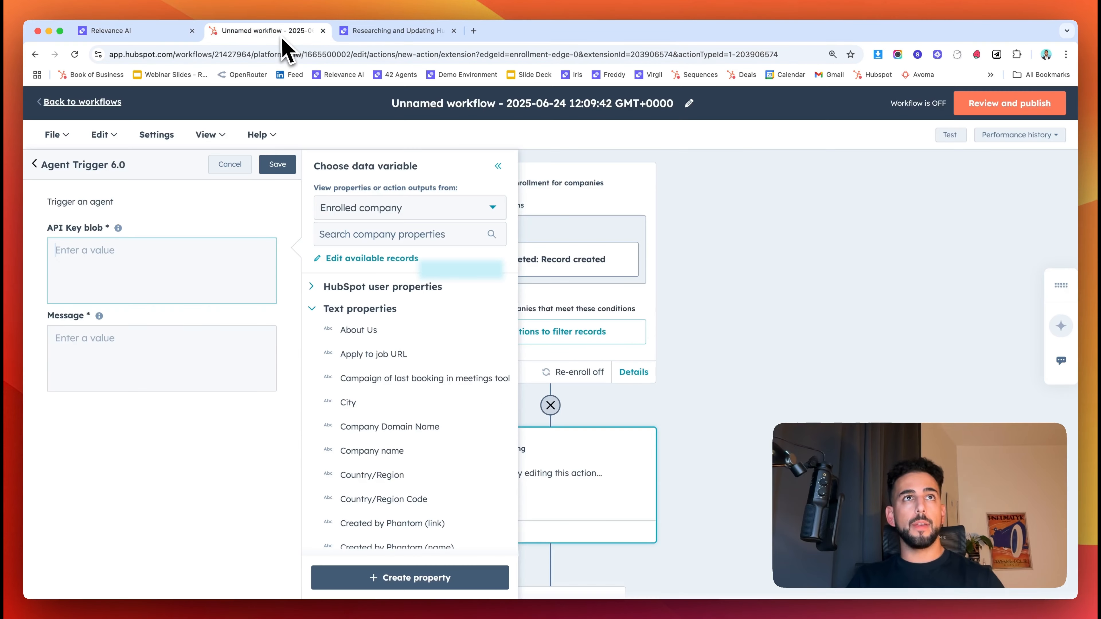
{"action": "key", "text": "super+v"}
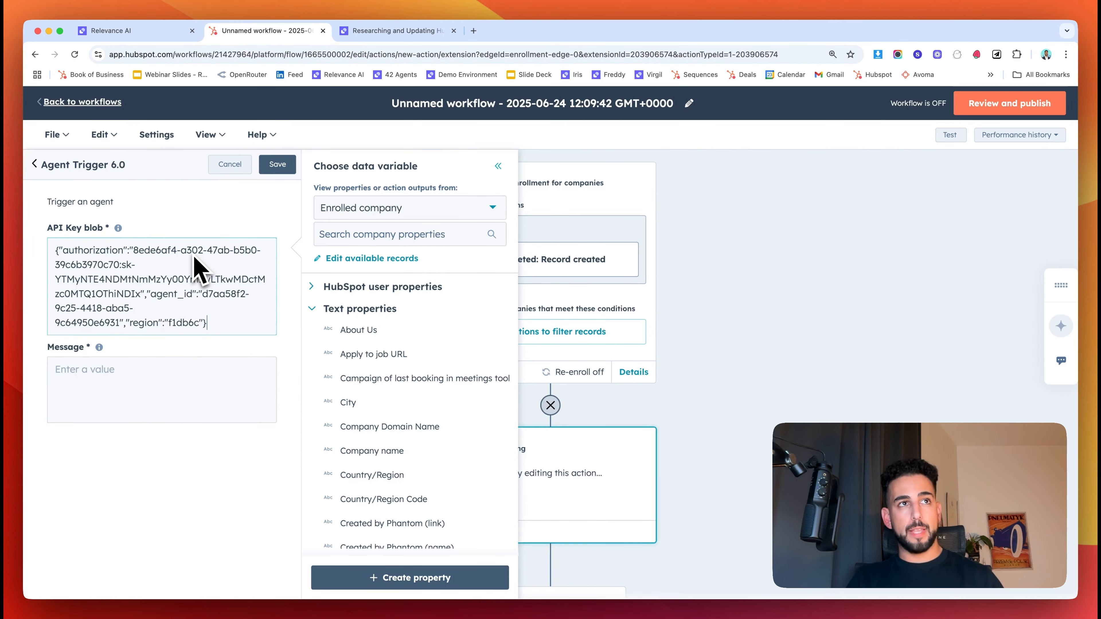
- Write the message with Company name and LinkedIn Company Page tokens, then save the action
{"action": "left_click", "coordinate": [109, 369]}
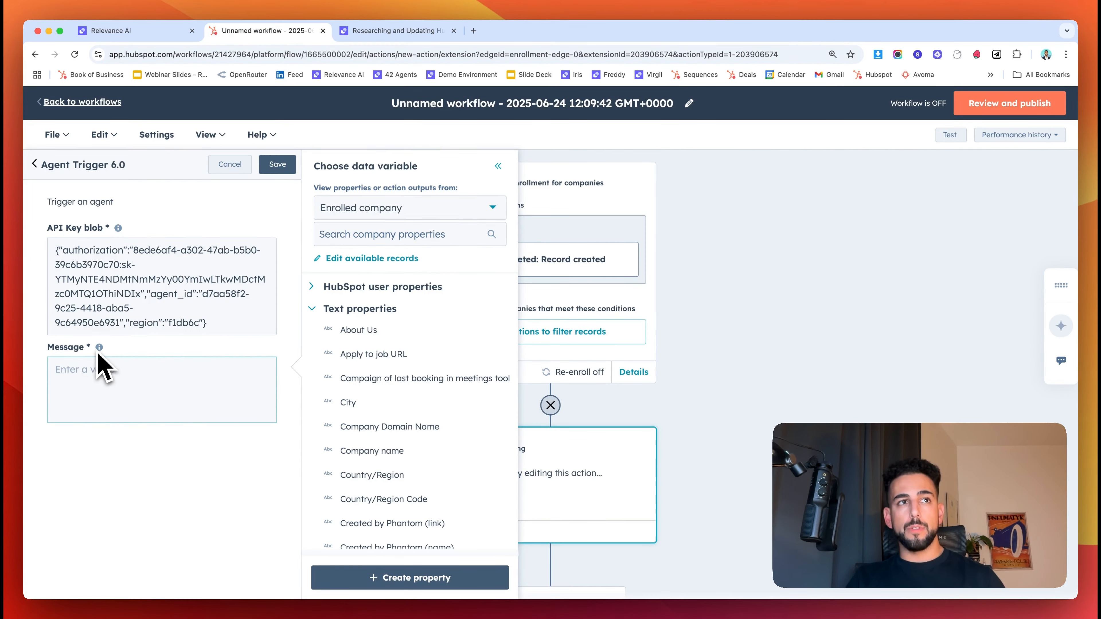
{"action": "left_click", "coordinate": [130, 494]}
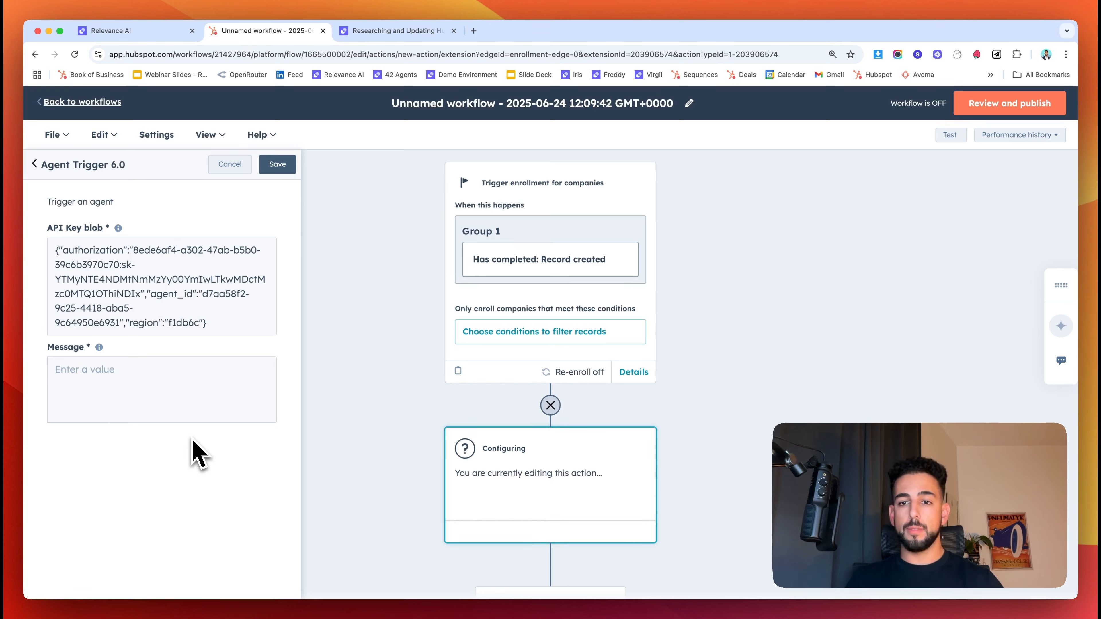
{"action": "left_click", "coordinate": [127, 374]}
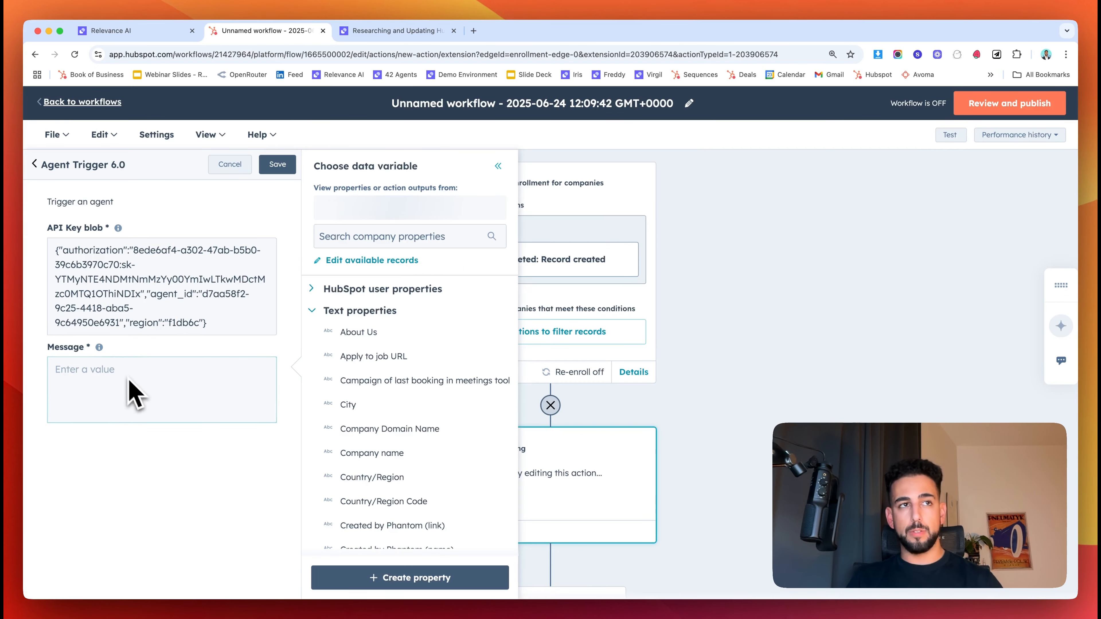
{"action": "left_click", "coordinate": [167, 504]}
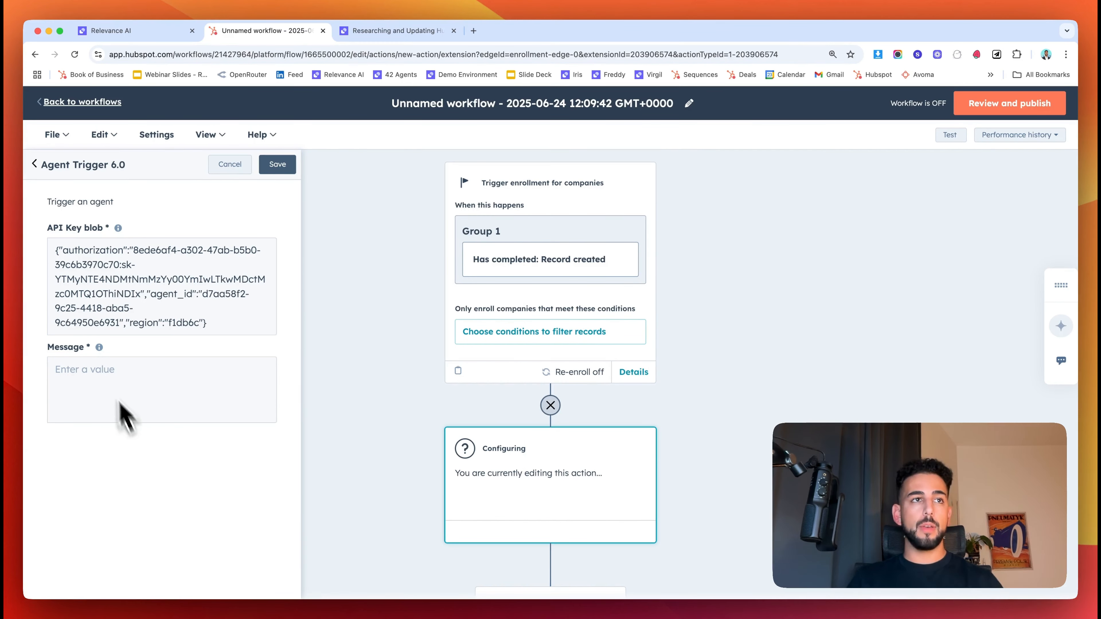
{"action": "left_click", "coordinate": [96, 371]}
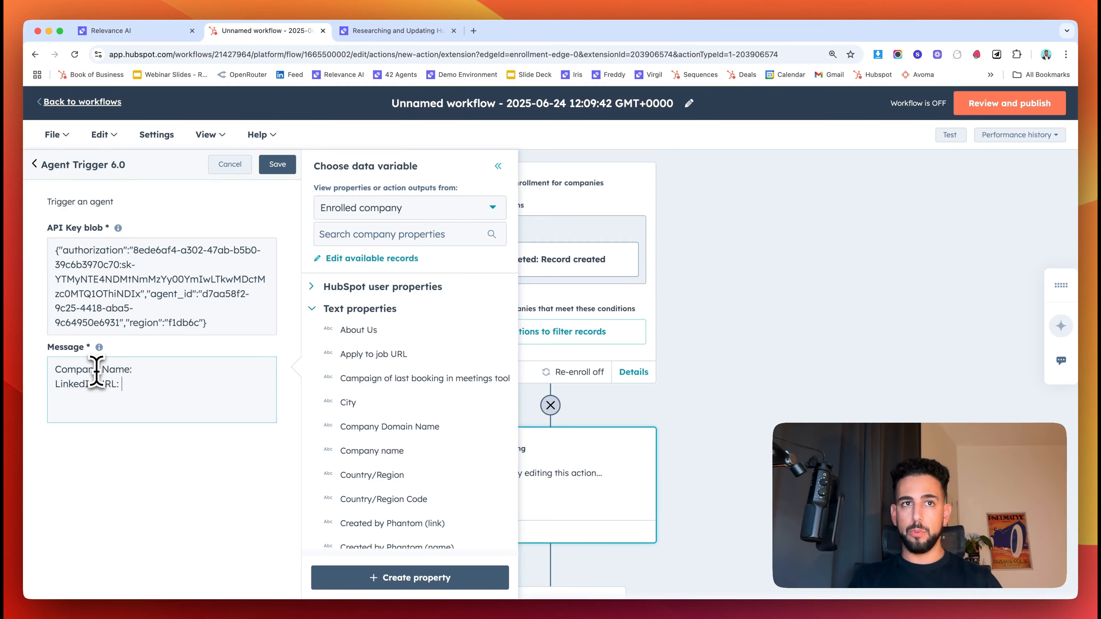
{"action": "left_click", "coordinate": [212, 370]}
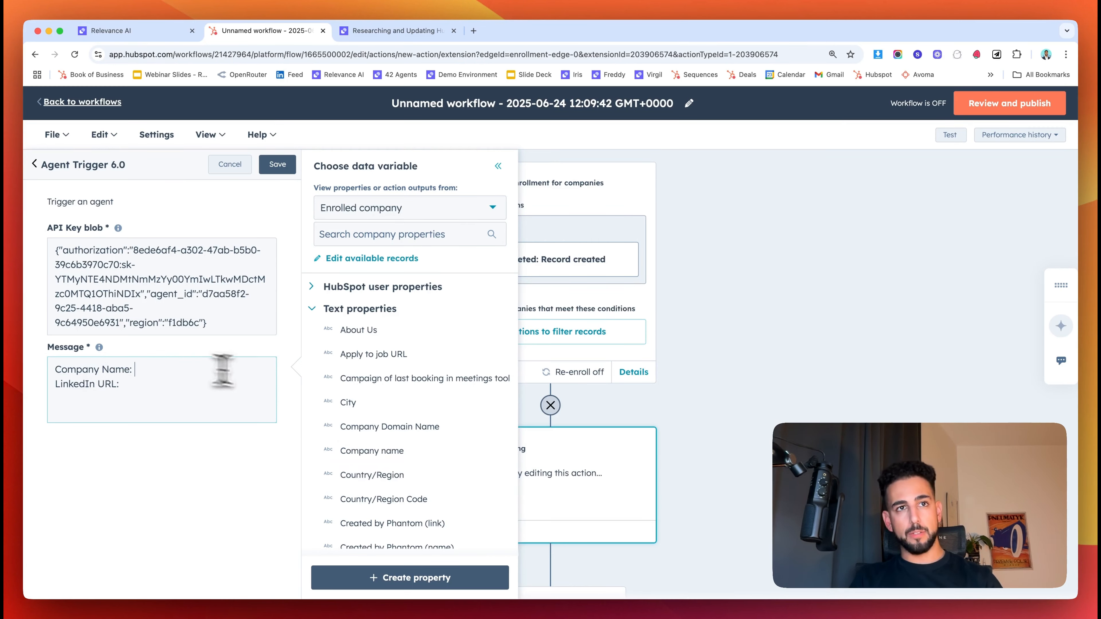
{"action": "left_click", "coordinate": [404, 453]}
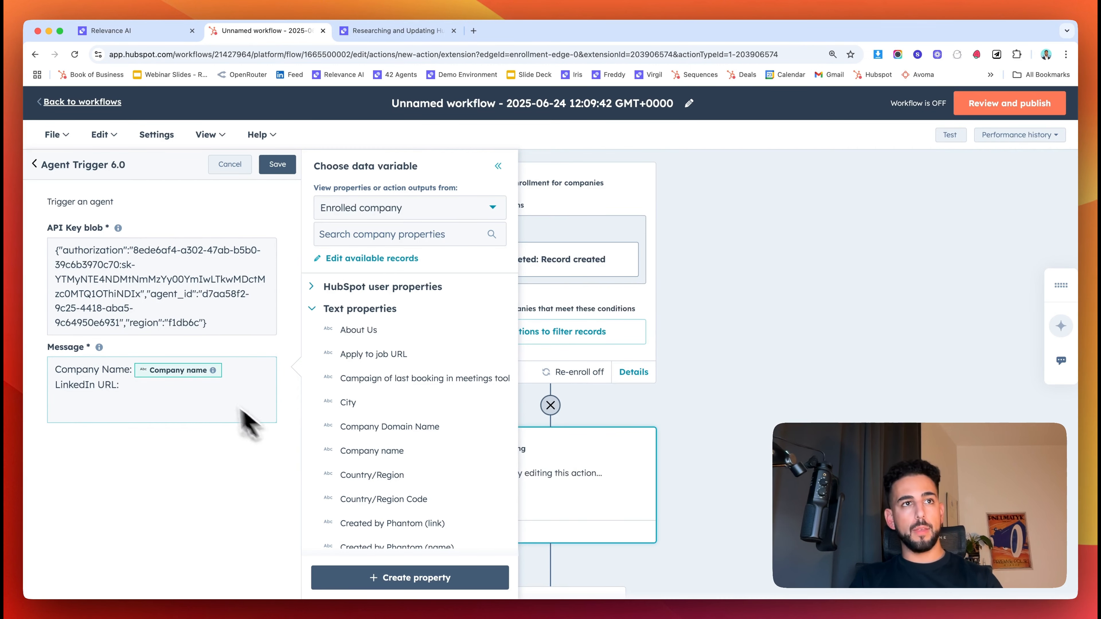
{"action": "left_click", "coordinate": [378, 235]}
{"action": "type", "text": "linkedin"}
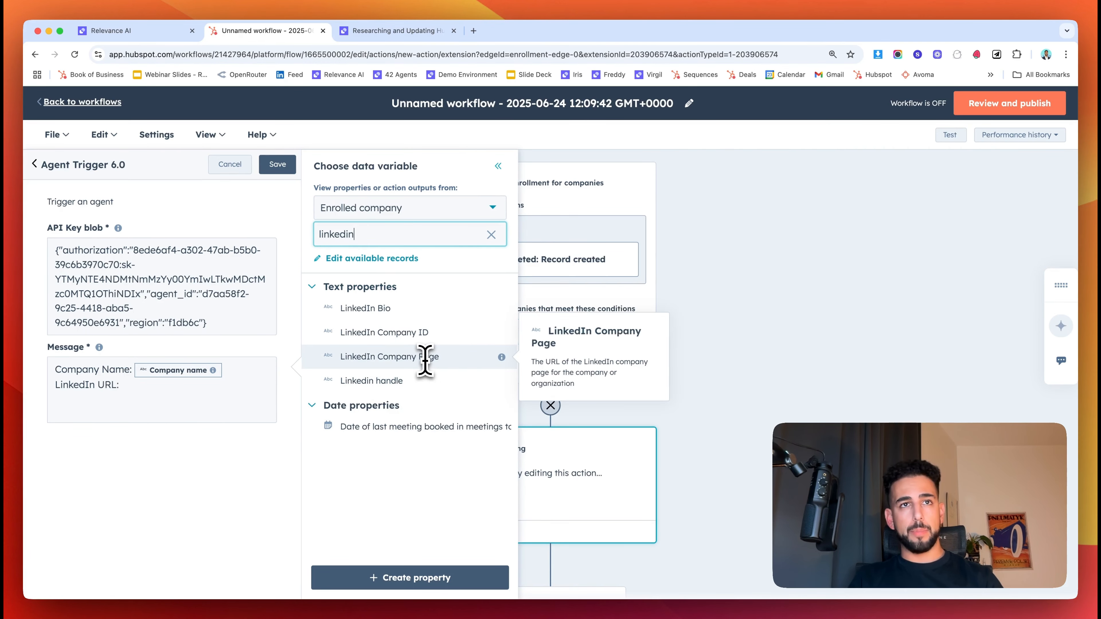
{"action": "left_click", "coordinate": [211, 384]}
{"action": "left_click", "coordinate": [435, 358]}
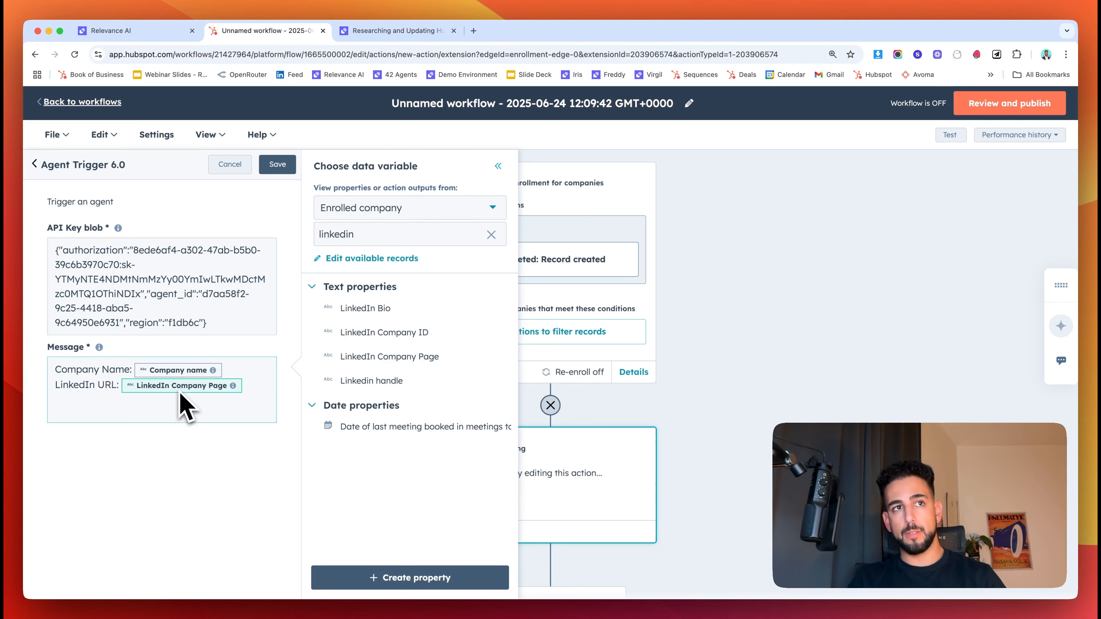
{"action": "left_click", "coordinate": [256, 447]}
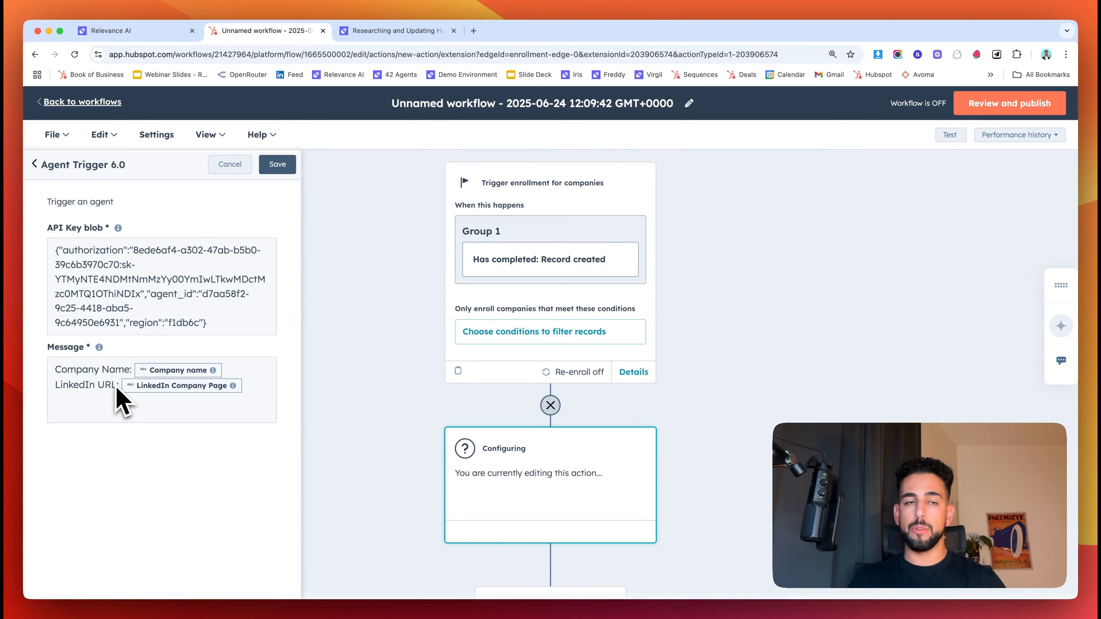
{"action": "left_click", "coordinate": [278, 167]}
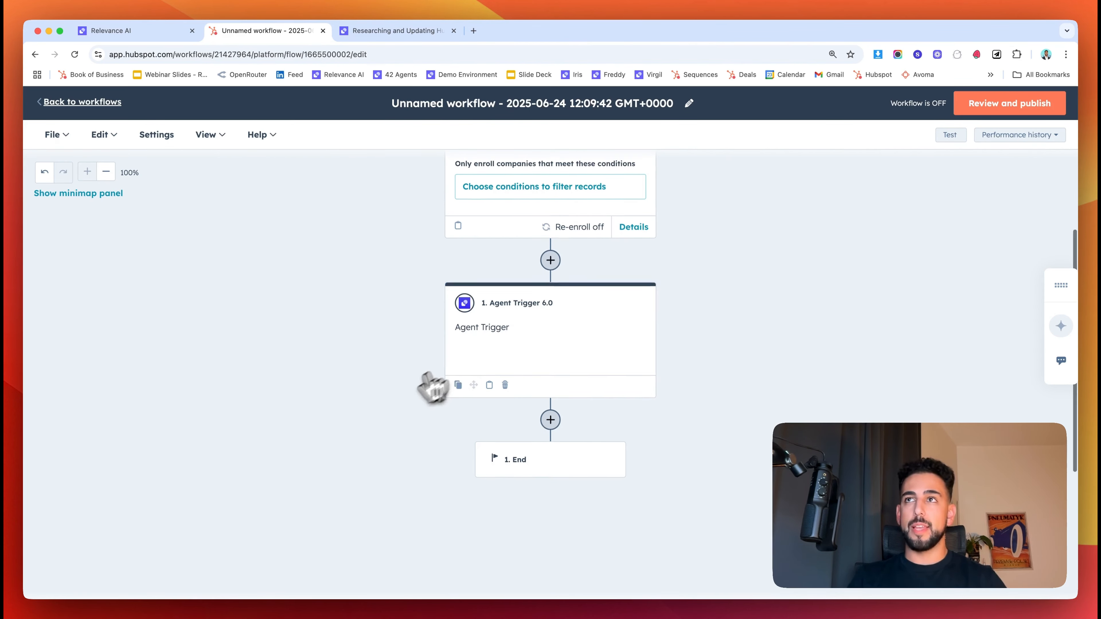
- Review the workflow's Enrollment, Timing & Performance and Connections summaries
{"action": "scroll", "coordinate": [404, 408], "scroll_direction": "up", "scroll_amount": 3}
{"action": "left_click", "coordinate": [970, 110]}
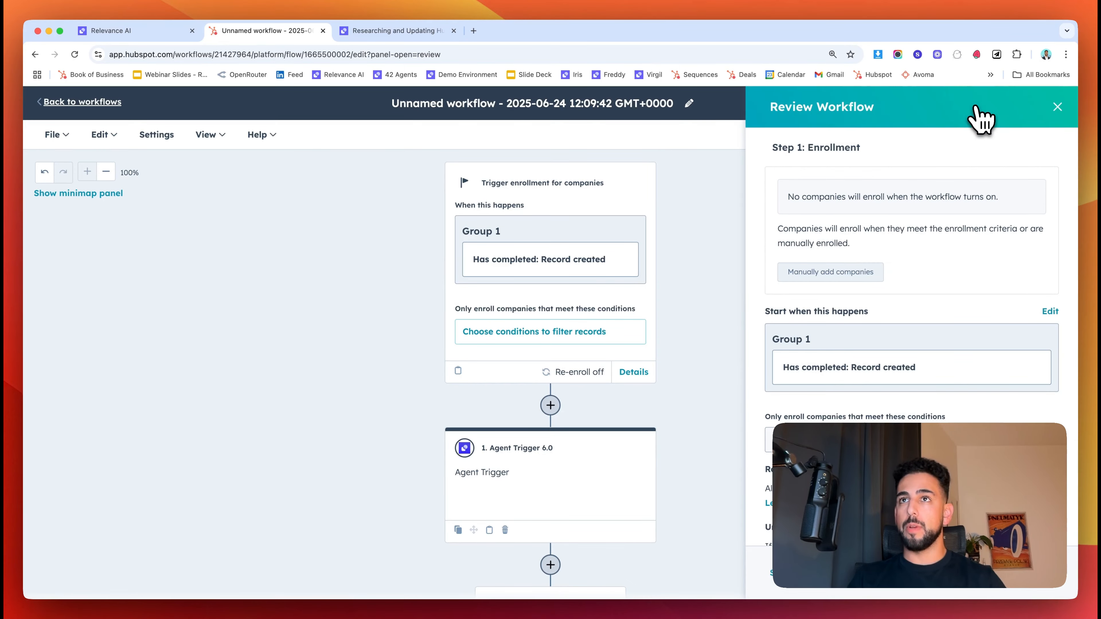
{"action": "scroll", "coordinate": [911, 287], "scroll_direction": "down", "scroll_amount": 5}
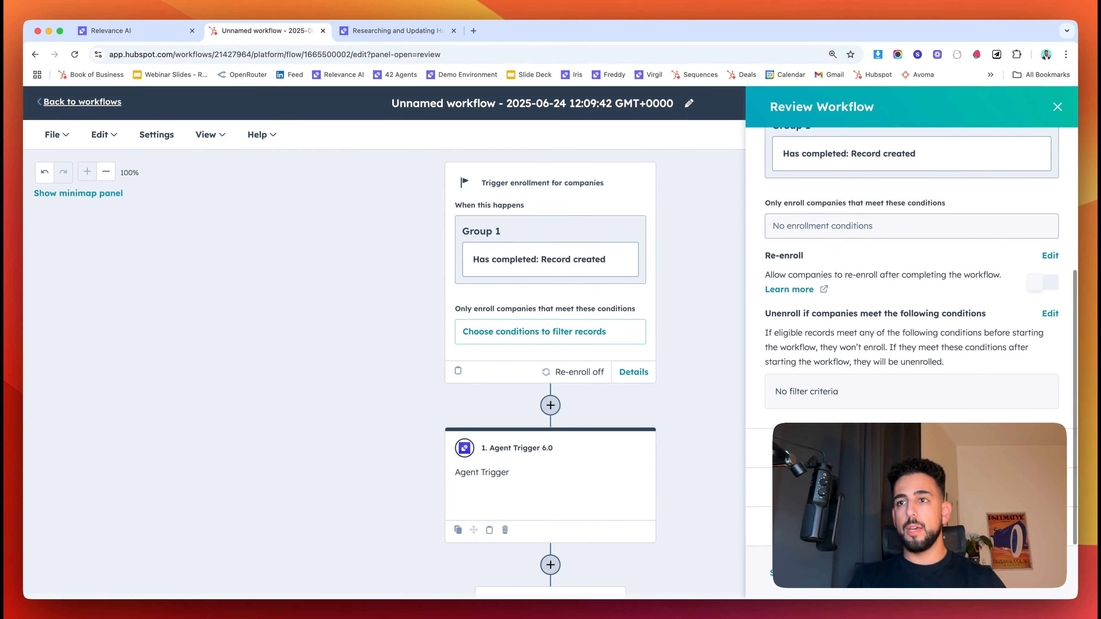
{"action": "scroll", "coordinate": [997, 577], "scroll_direction": "up", "scroll_amount": 5}
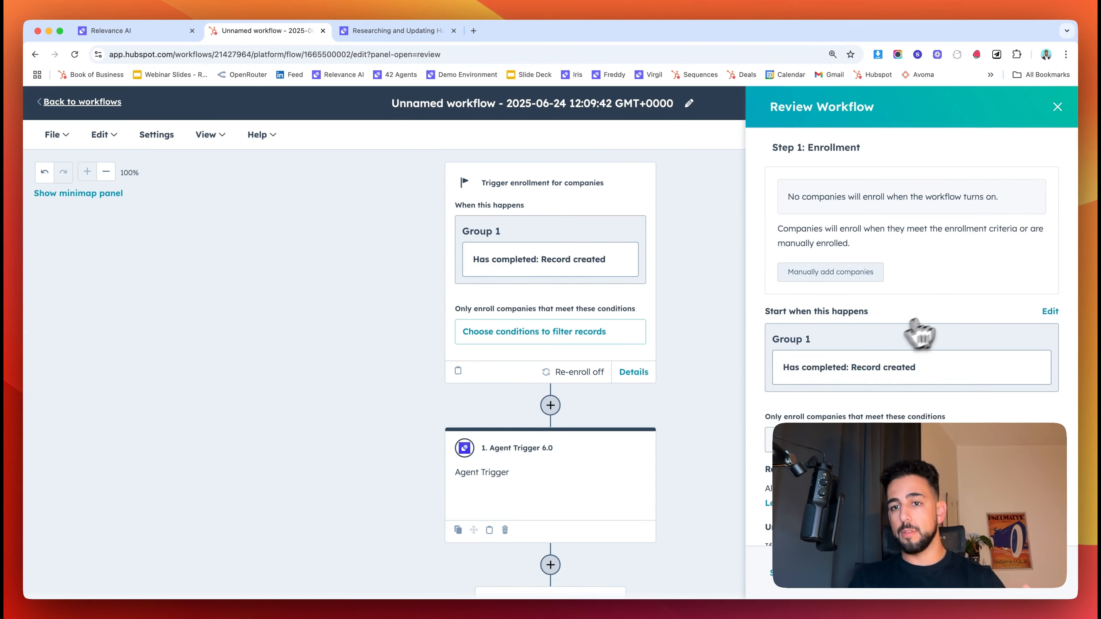
{"action": "scroll", "coordinate": [943, 417], "scroll_direction": "down", "scroll_amount": 5}
{"action": "scroll", "coordinate": [943, 417], "scroll_direction": "up", "scroll_amount": 5}
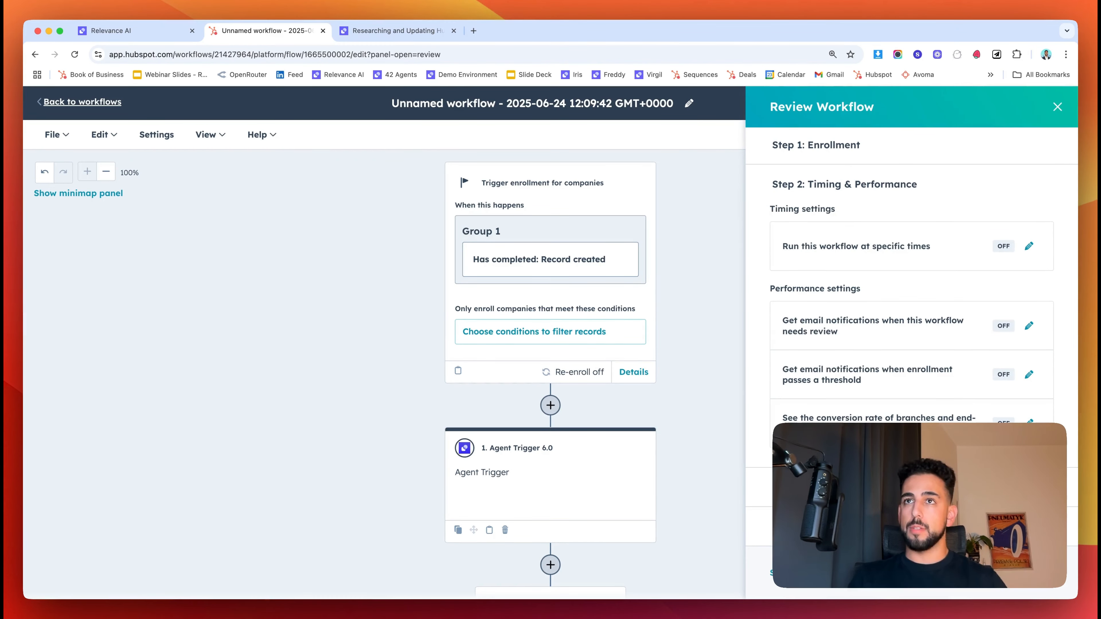
{"action": "left_click", "coordinate": [1034, 590]}
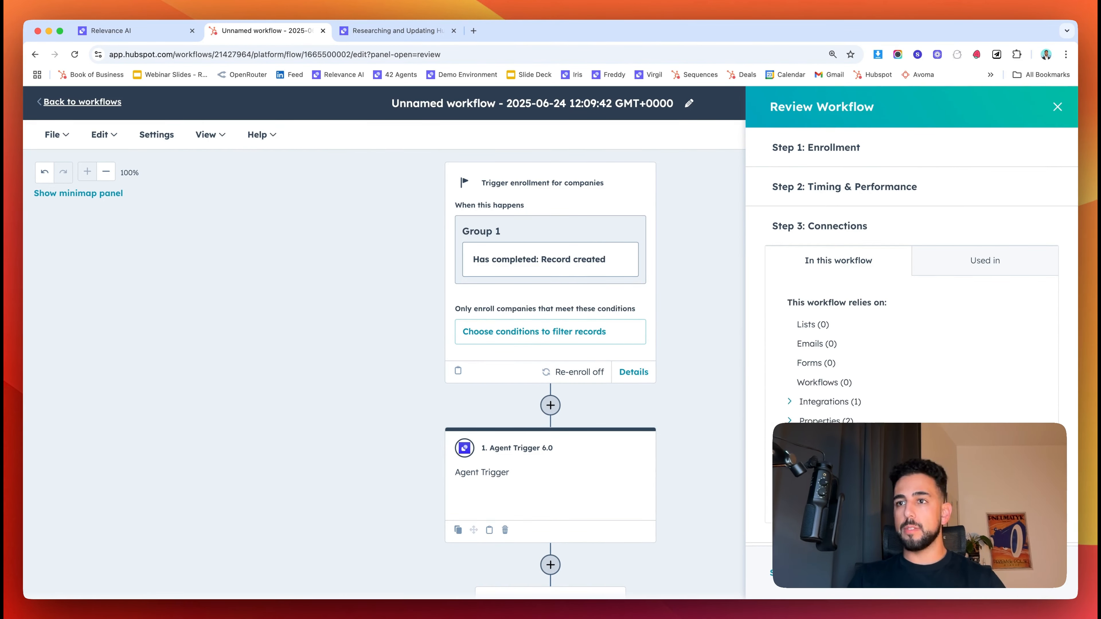
{"action": "left_click", "coordinate": [110, 31]}
- Complete the HubSpot trigger setup with Queue Work Hours left disabled
{"action": "left_click", "coordinate": [522, 458]}
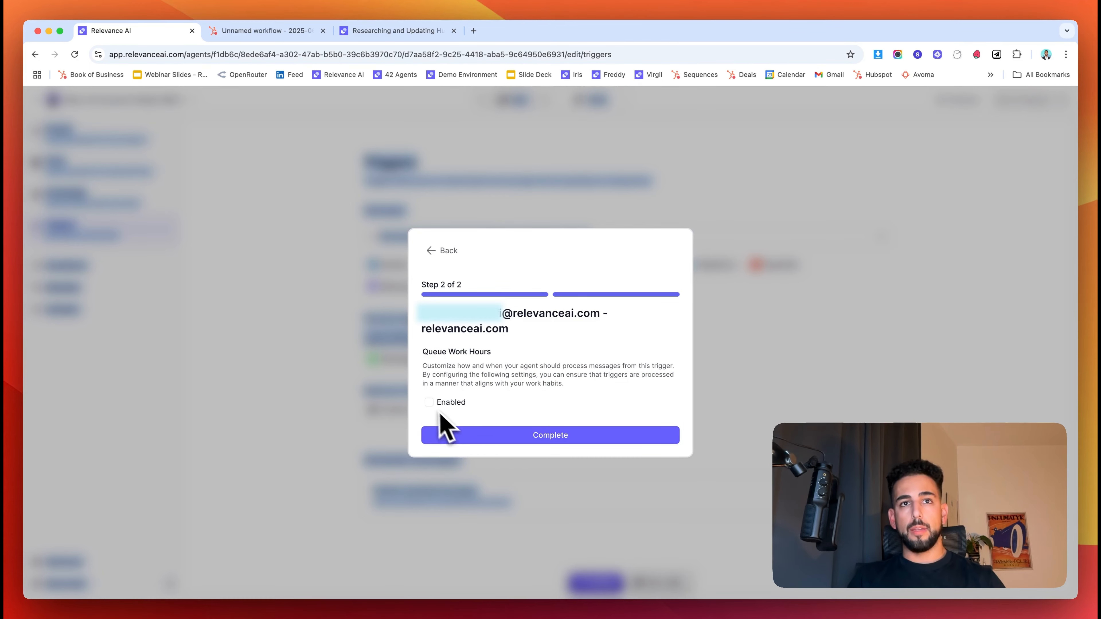
{"action": "left_click", "coordinate": [429, 402]}
{"action": "scroll", "coordinate": [443, 436], "scroll_direction": "down", "scroll_amount": 3}
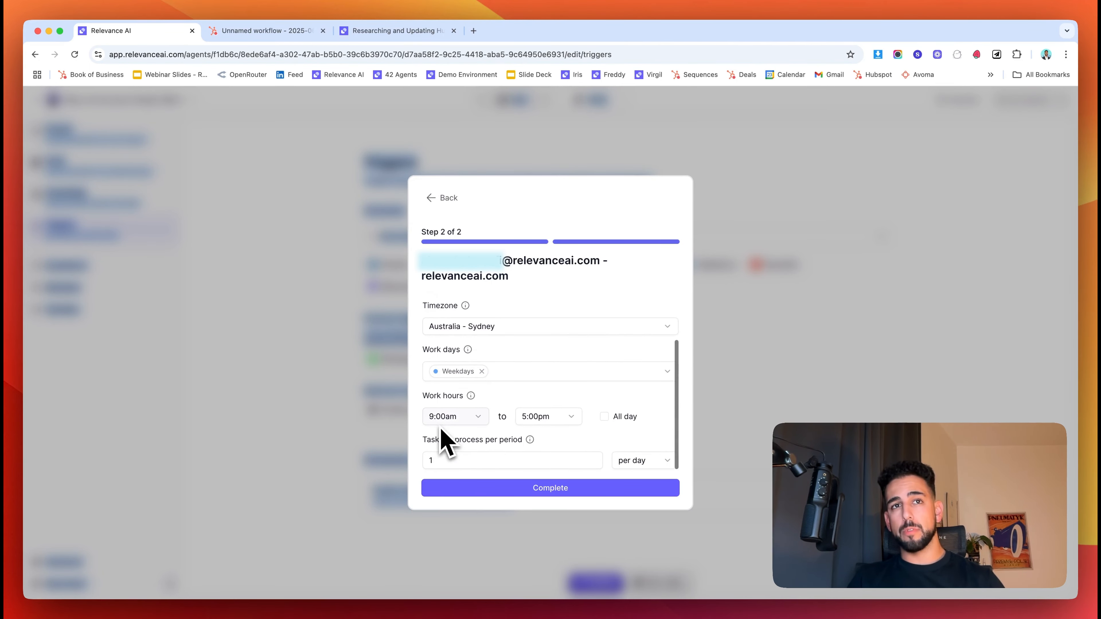
{"action": "scroll", "coordinate": [441, 431], "scroll_direction": "up", "scroll_amount": 3}
{"action": "left_click", "coordinate": [430, 351]}
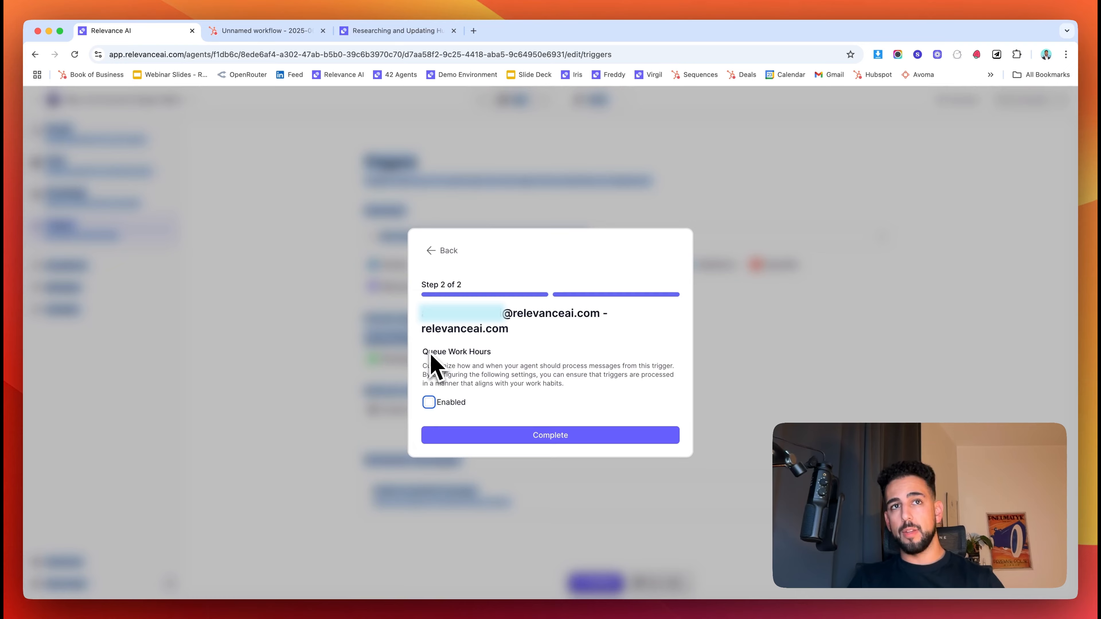
{"action": "left_click", "coordinate": [531, 437]}
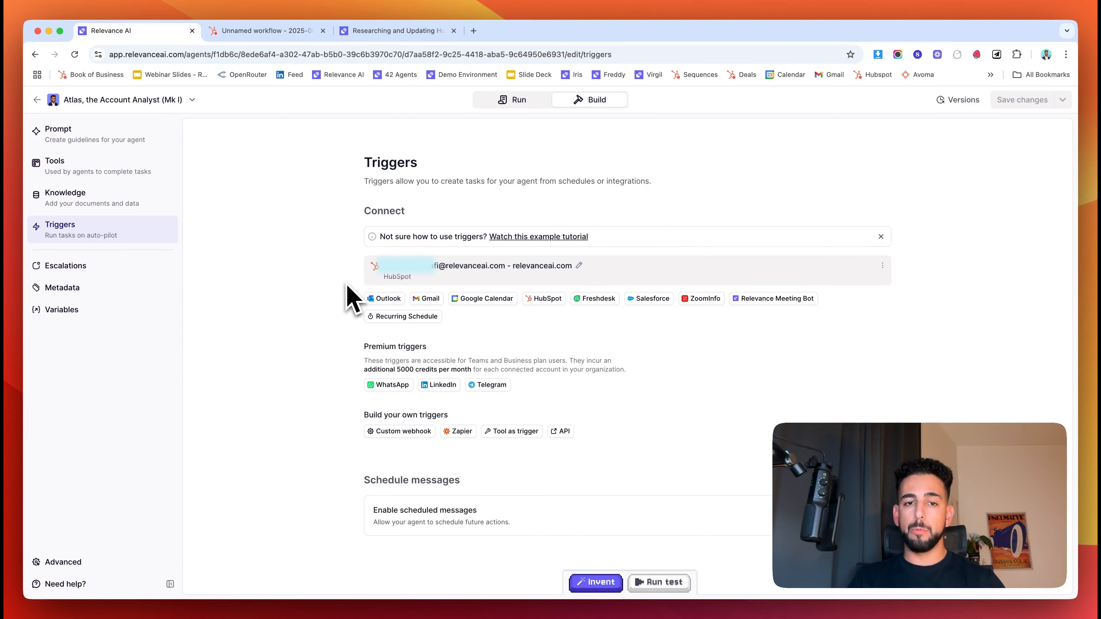
{"action": "left_click", "coordinate": [539, 108]}
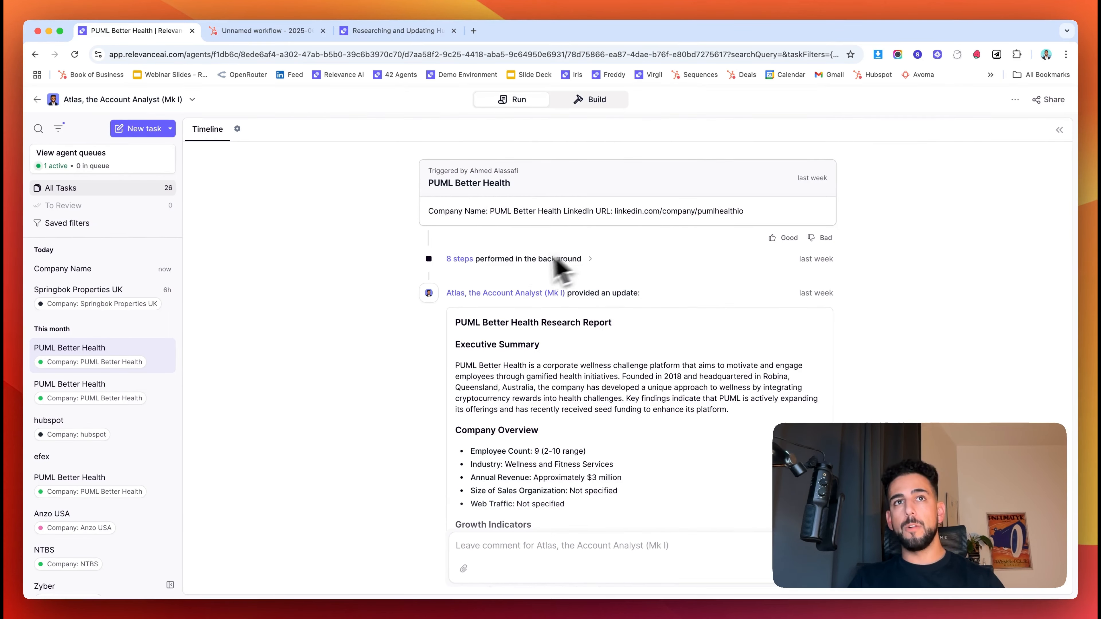
- Review the agent's performed steps on the PUML report, then switch to the HubSpot 'Unnamed workflow' tab
{"action": "left_click", "coordinate": [522, 263]}
{"action": "scroll", "coordinate": [518, 330], "scroll_direction": "down", "scroll_amount": 5}
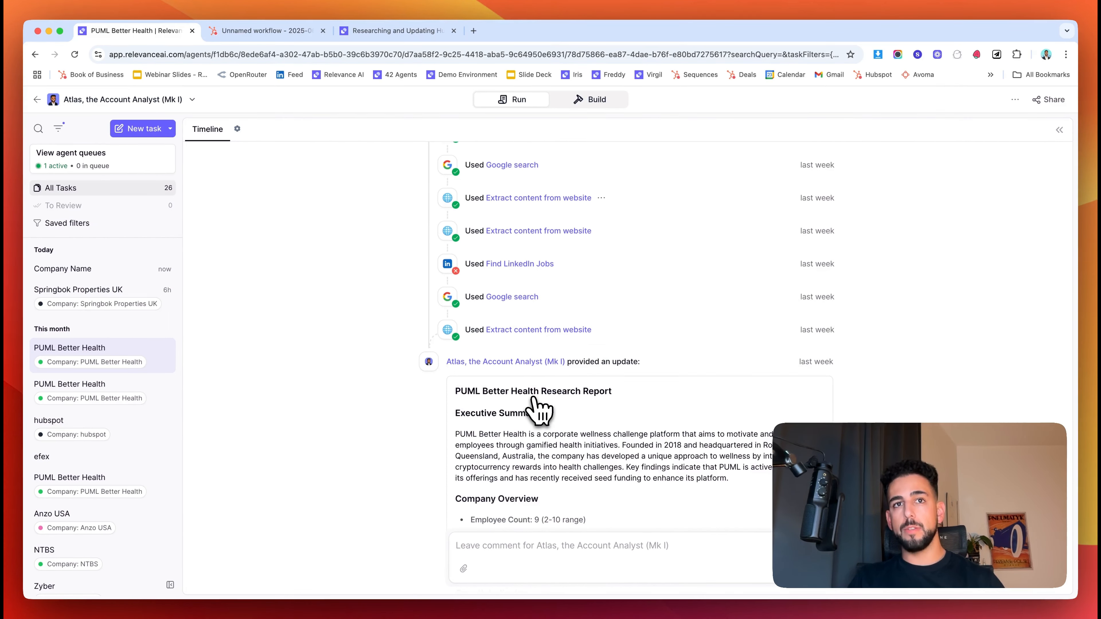
{"action": "scroll", "coordinate": [537, 406], "scroll_direction": "down", "scroll_amount": 15}
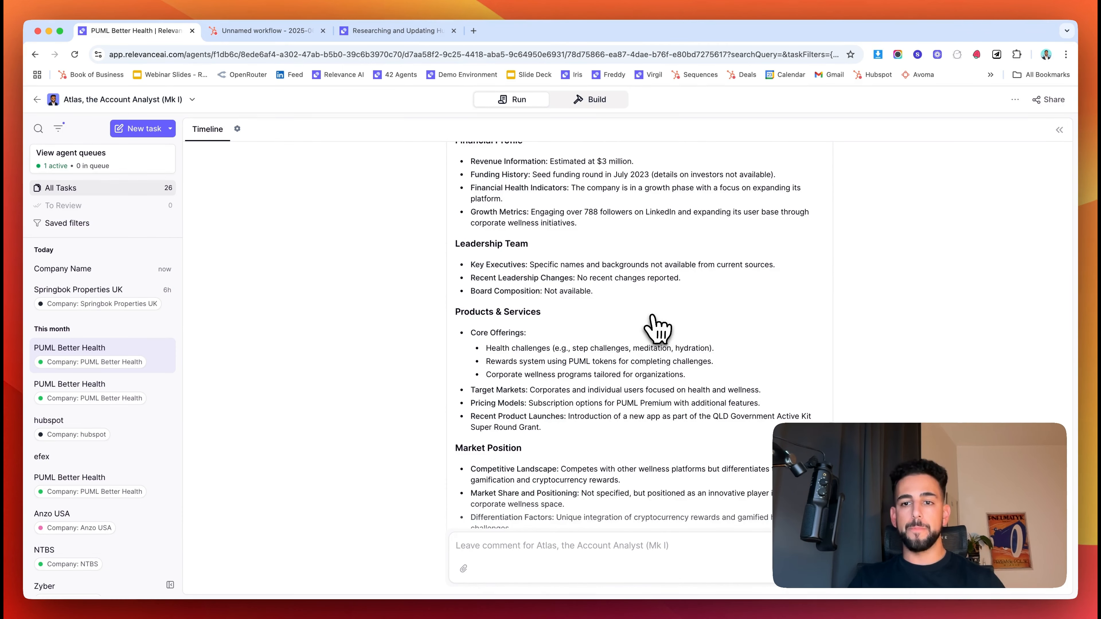
{"action": "left_click", "coordinate": [294, 36]}
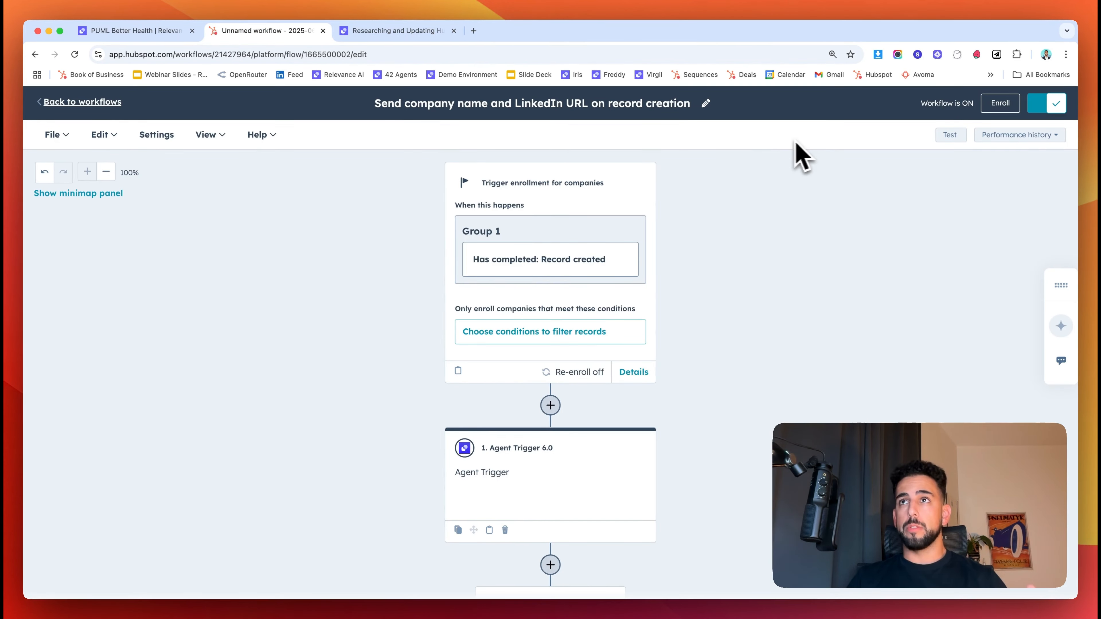
- View the workflow's Manual enrollment options, then return to Atlas's PUML Better Health report
{"action": "left_click", "coordinate": [990, 107]}
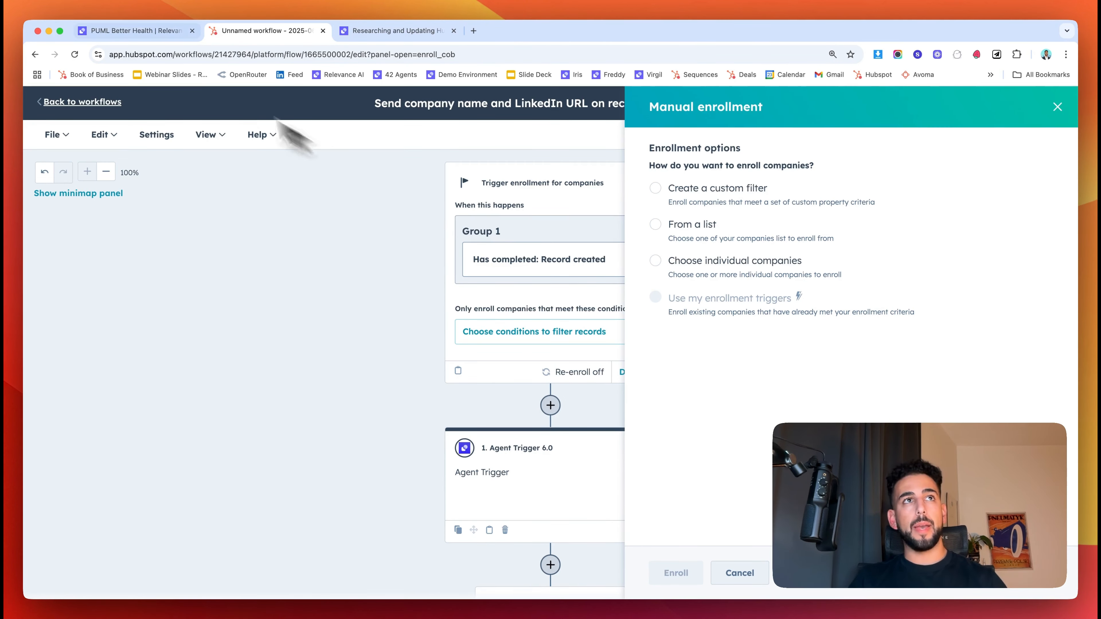
{"action": "left_click", "coordinate": [130, 30]}
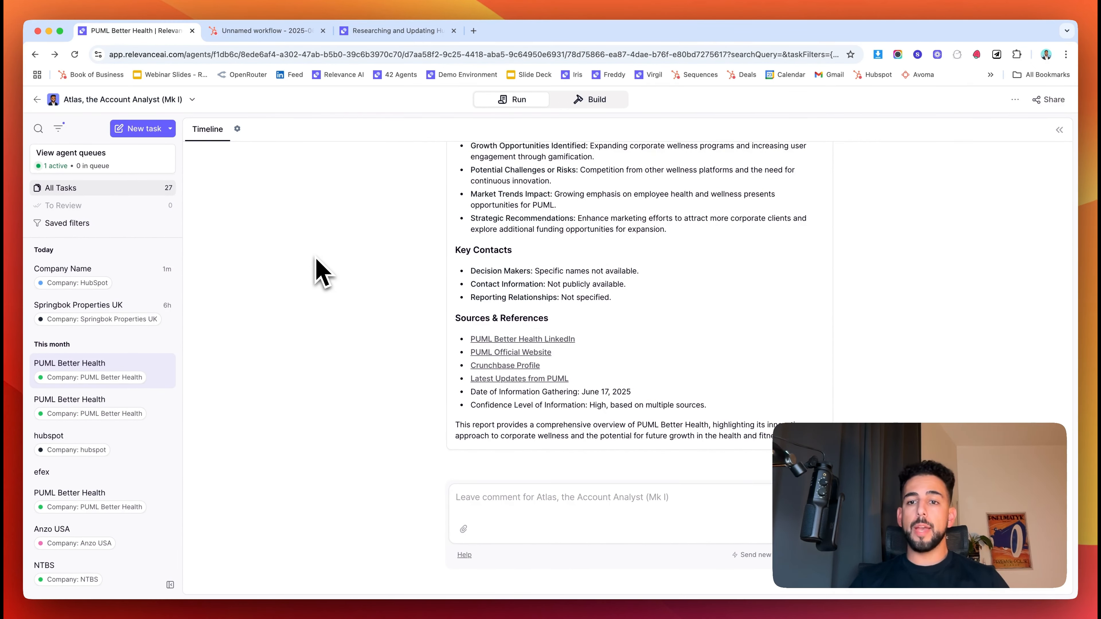
- Scroll through Atlas's PUML Better Health research report to read its findings
{"action": "scroll", "coordinate": [321, 274], "scroll_direction": "up", "scroll_amount": 15}
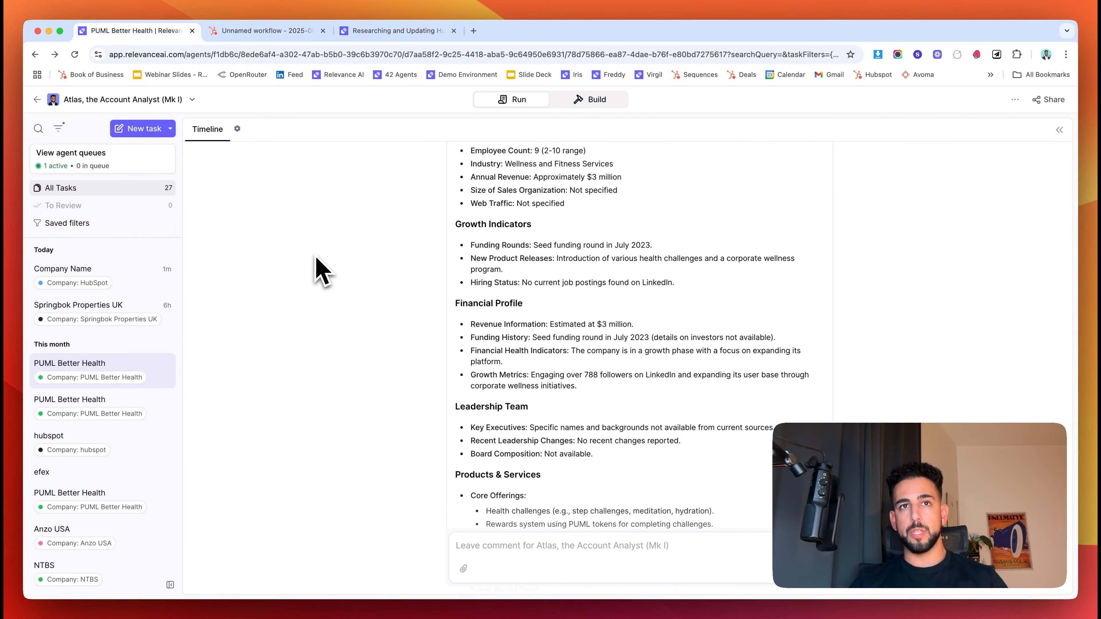
{"action": "scroll", "coordinate": [328, 254], "scroll_direction": "up", "scroll_amount": 4}
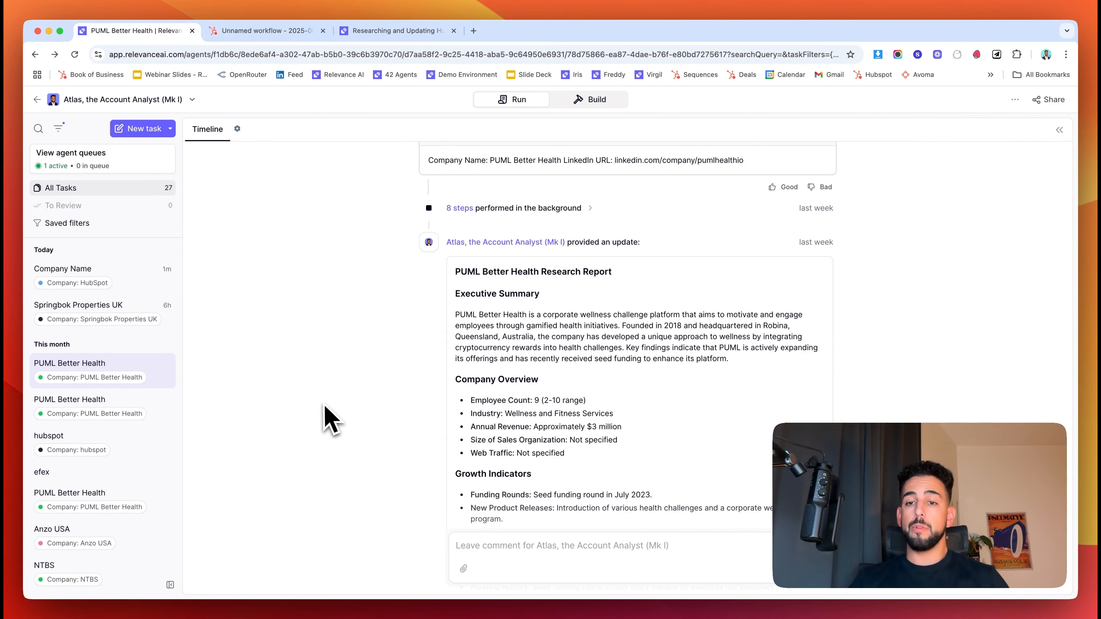
{"action": "scroll", "coordinate": [327, 418], "scroll_direction": "down", "scroll_amount": 2}
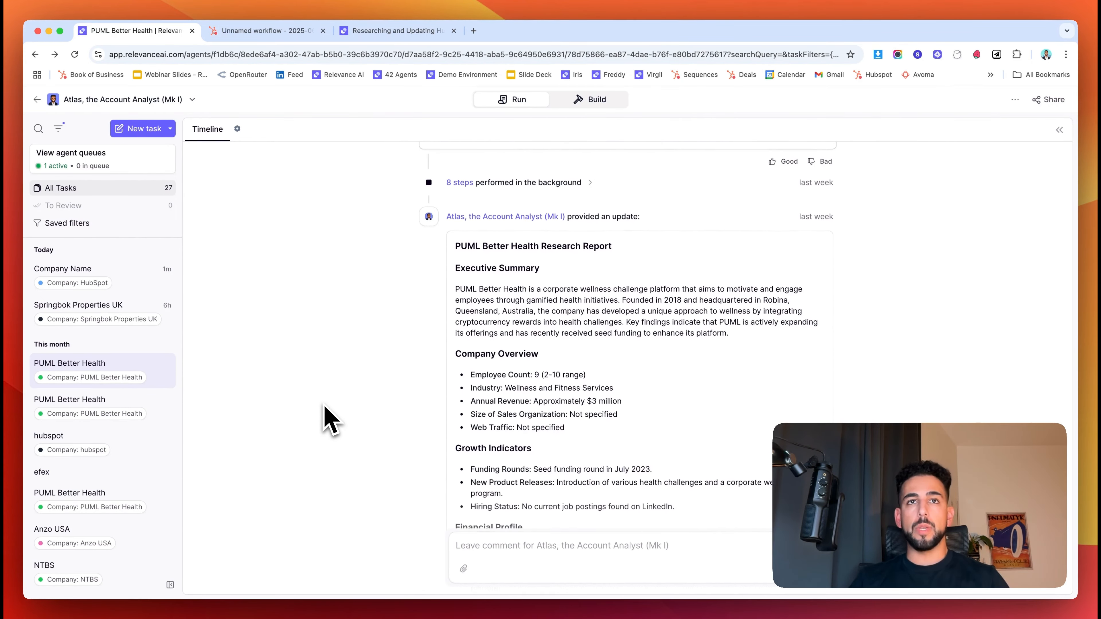
{"action": "scroll", "coordinate": [633, 295], "scroll_direction": "down", "scroll_amount": 1}
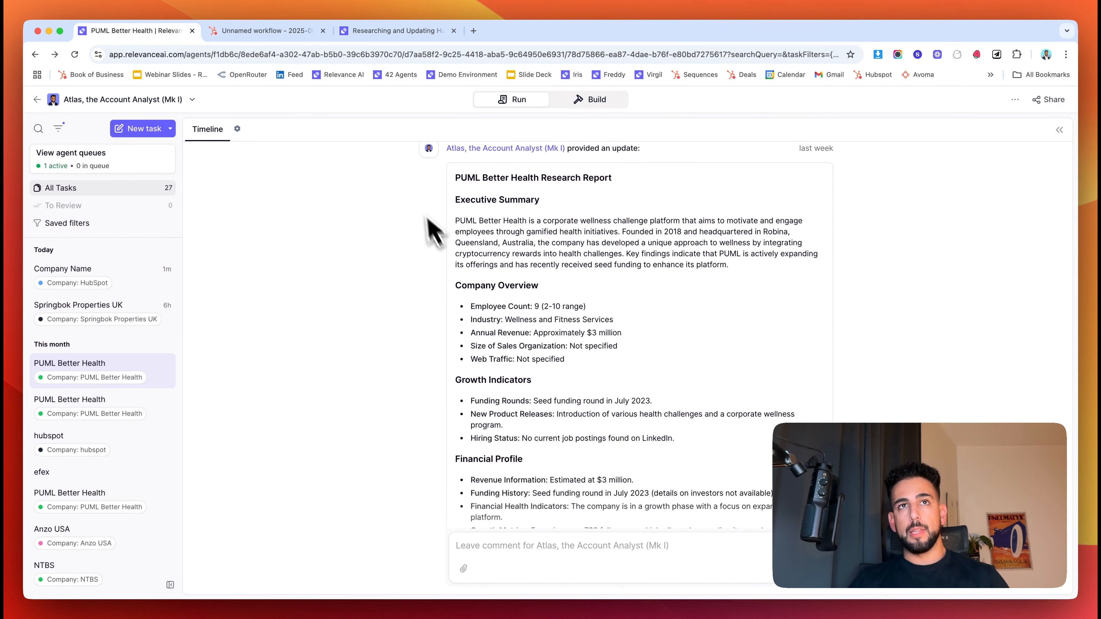
{"action": "scroll", "coordinate": [542, 213], "scroll_direction": "down", "scroll_amount": 1}
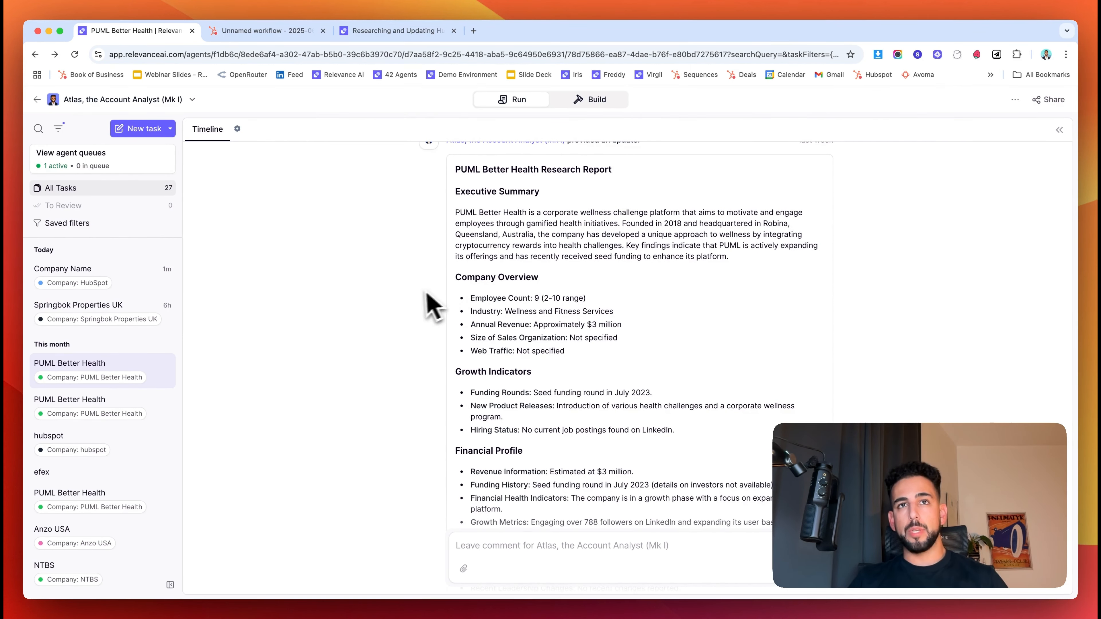
{"action": "scroll", "coordinate": [538, 295], "scroll_direction": "down", "scroll_amount": 1}
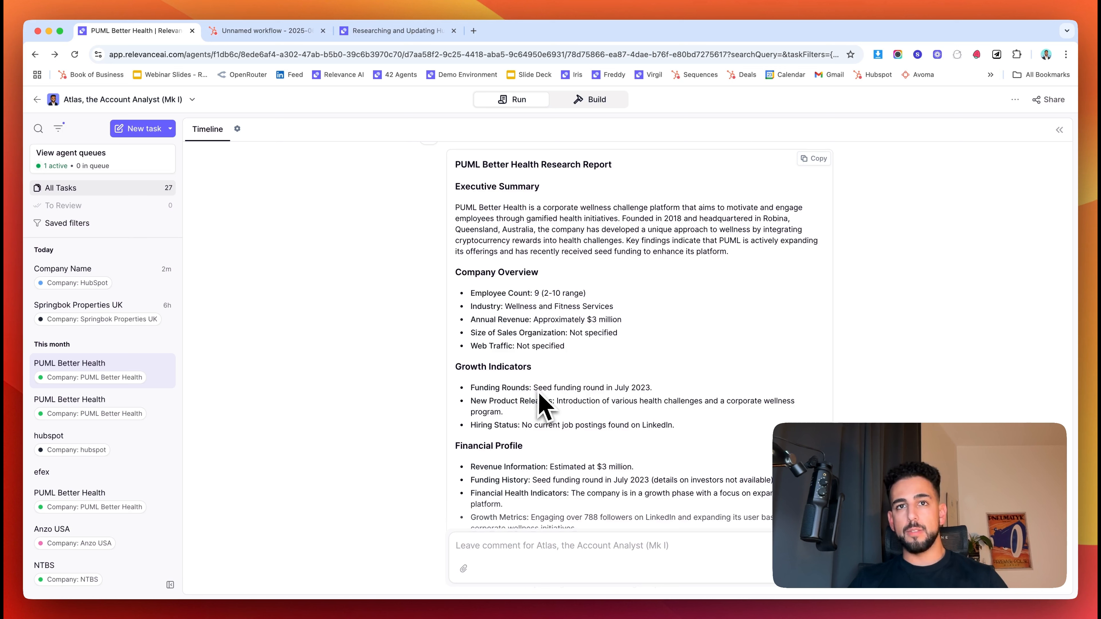
{"action": "scroll", "coordinate": [499, 355], "scroll_direction": "down", "scroll_amount": 4}
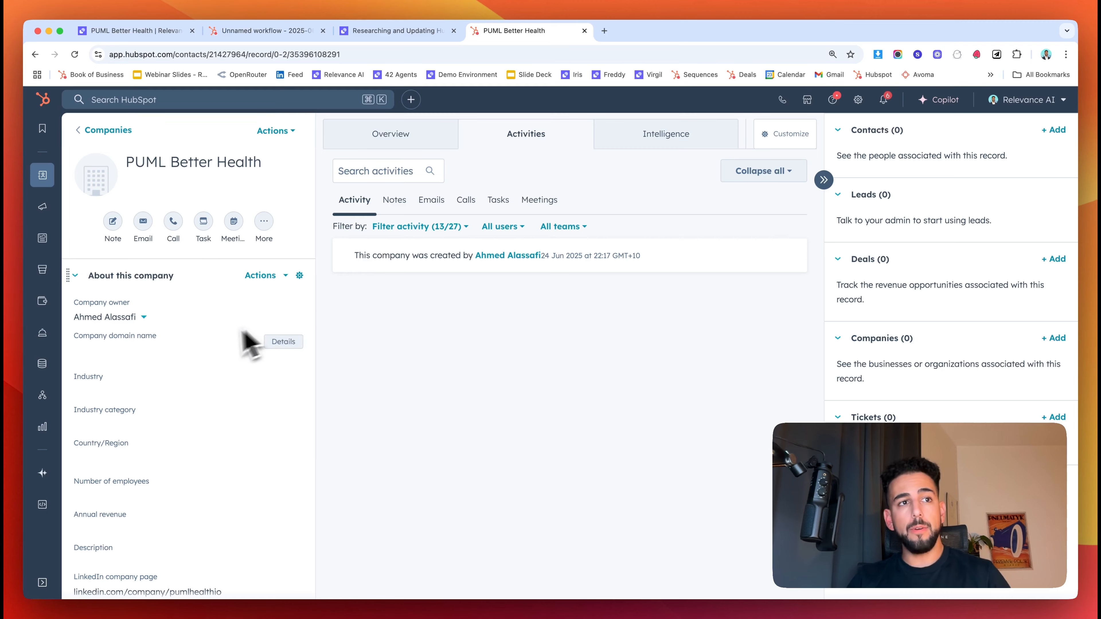
- Scan the company properties, then return to Relevance AI's running HubSpot-triggered Atlas task
{"action": "scroll", "coordinate": [249, 345], "scroll_direction": "down", "scroll_amount": 5}
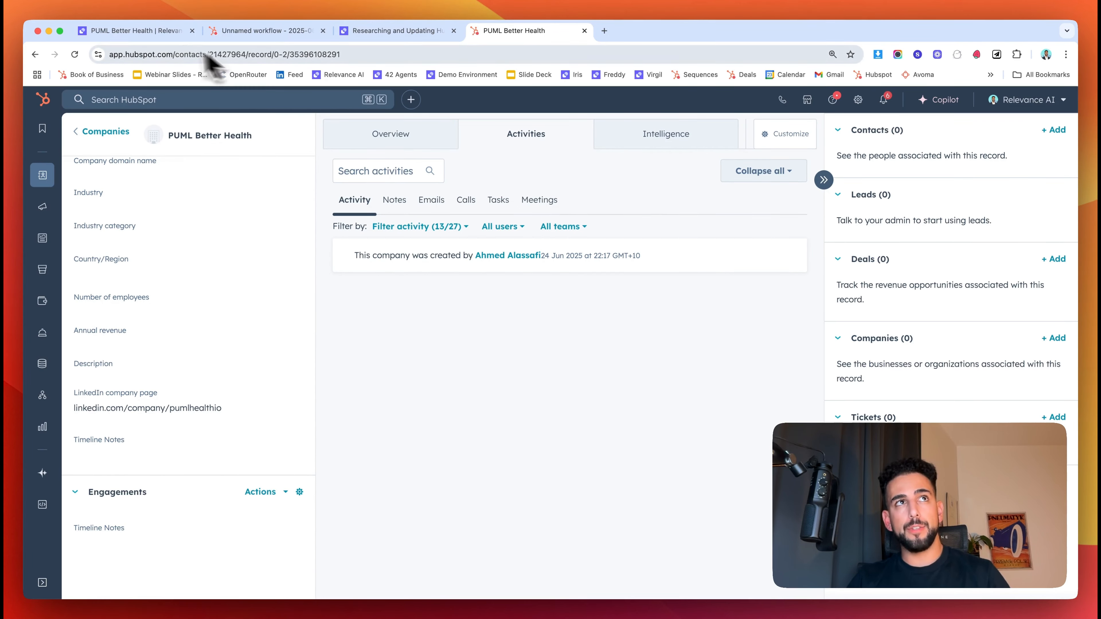
{"action": "left_click", "coordinate": [163, 32]}
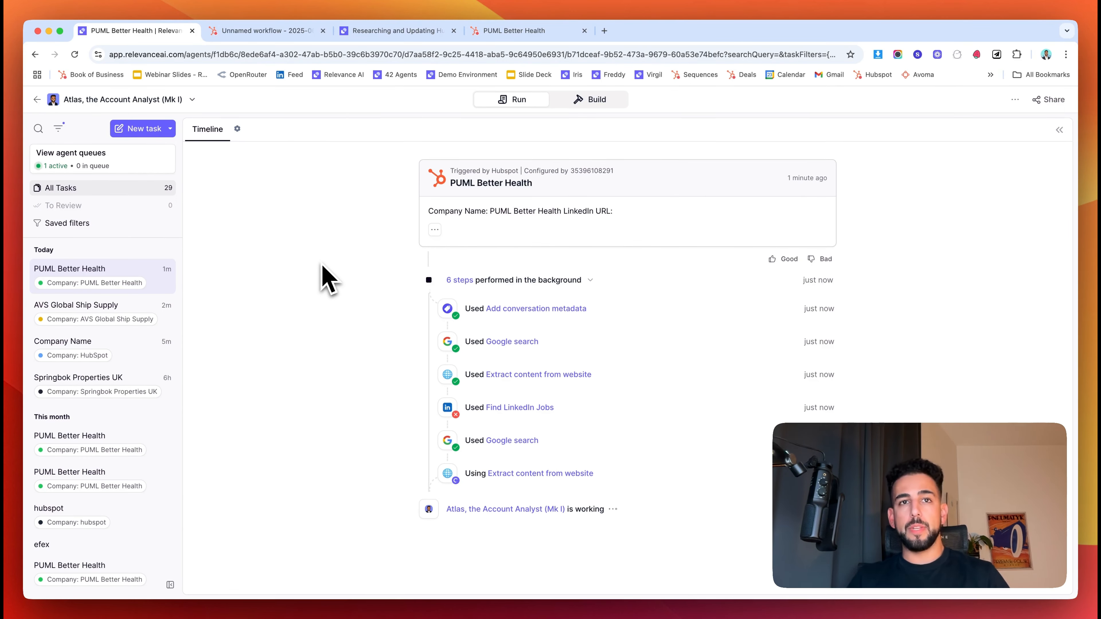
- Inspect the Industry options on the PUML Better Health company record in HubSpot
{"action": "left_click", "coordinate": [511, 31]}
{"action": "left_click", "coordinate": [124, 382]}
{"action": "left_click", "coordinate": [417, 412]}
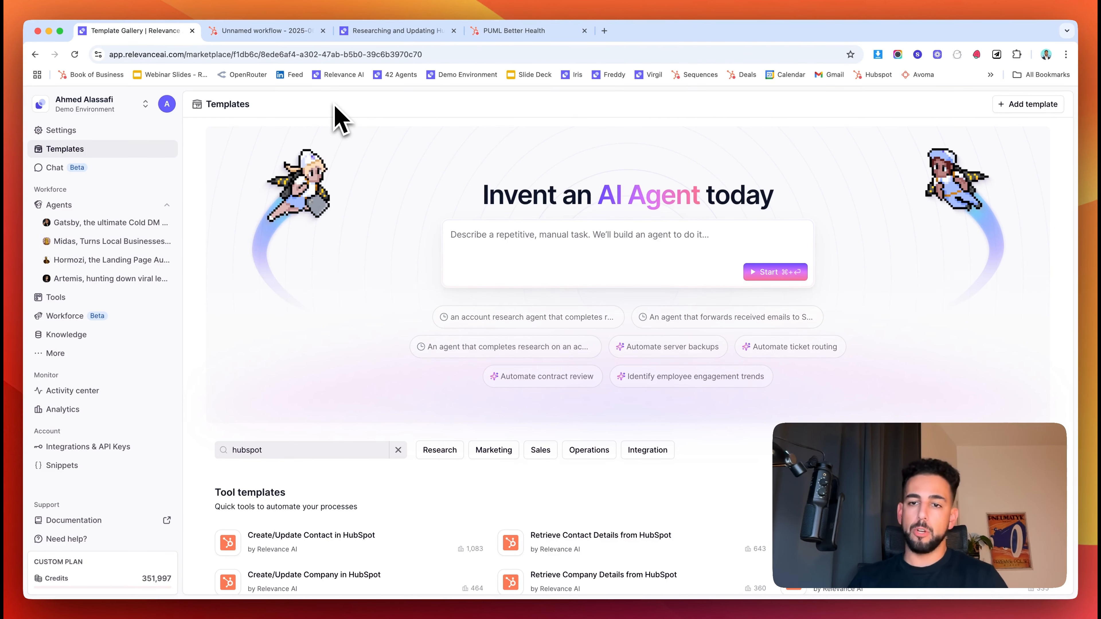
- Check Hercules' prompt under Build, then start a new task from the Run view
{"action": "scroll", "coordinate": [393, 197], "scroll_direction": "down", "scroll_amount": 5}
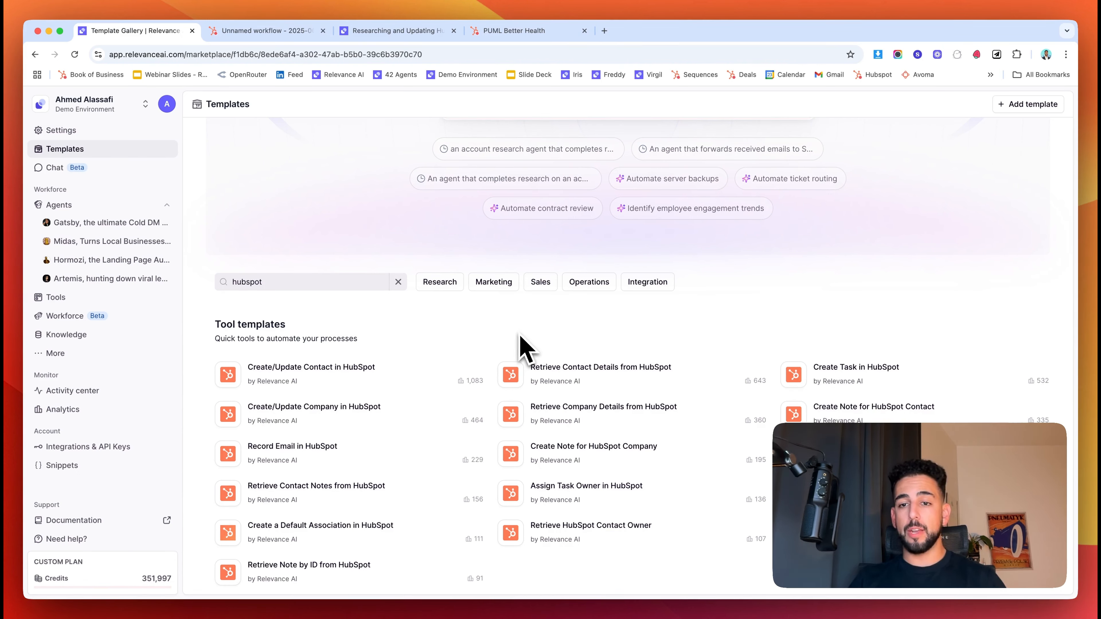
{"action": "key", "text": "super+3"}
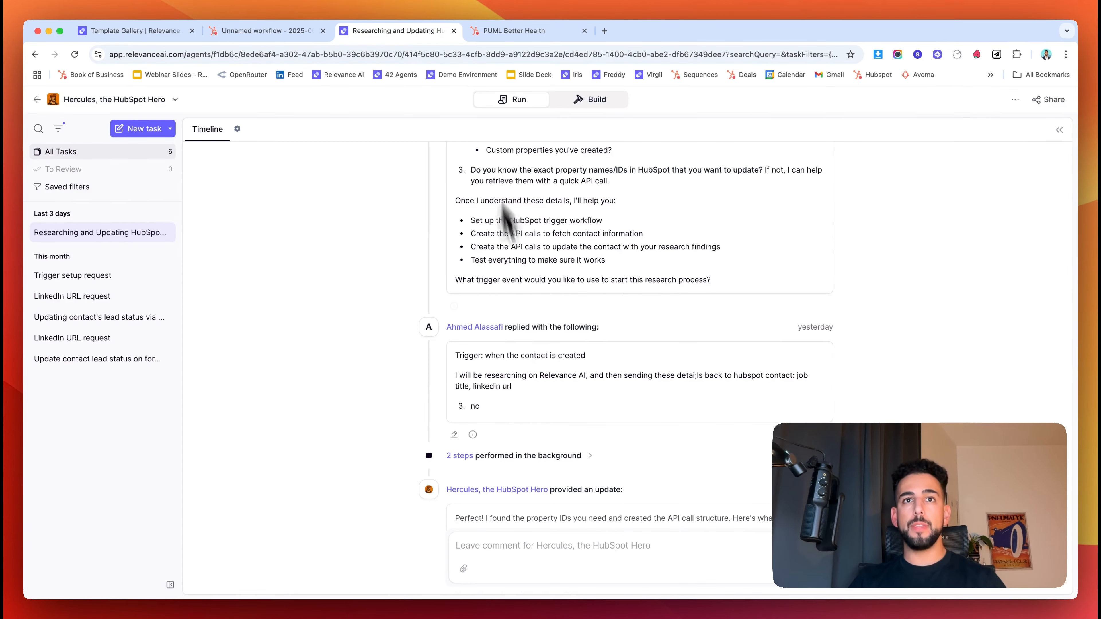
{"action": "left_click", "coordinate": [591, 101]}
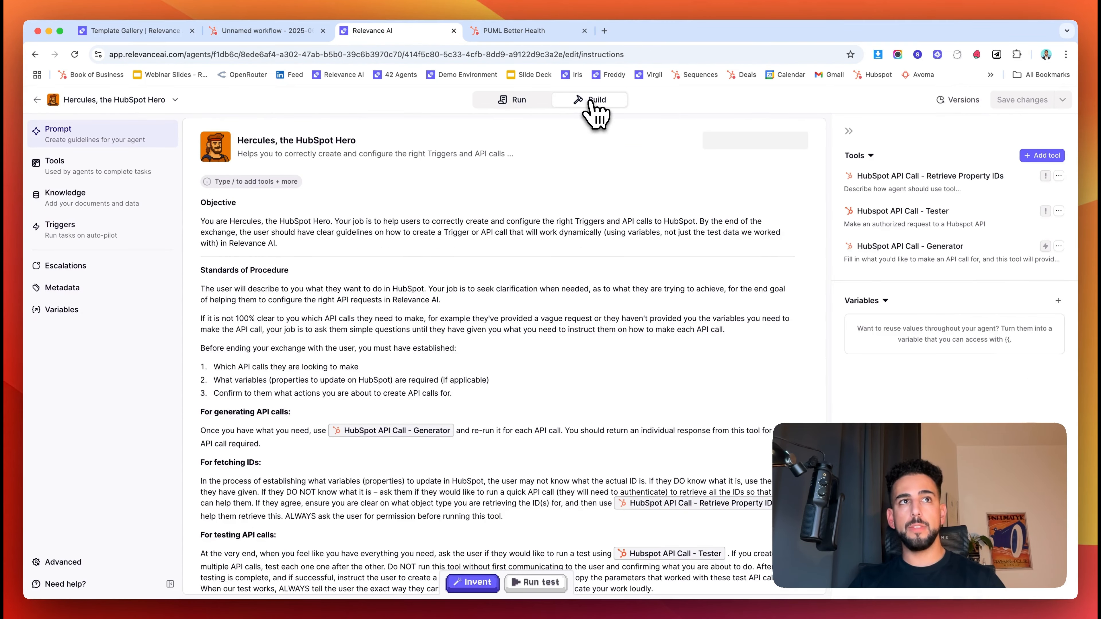
{"action": "left_click", "coordinate": [525, 101]}
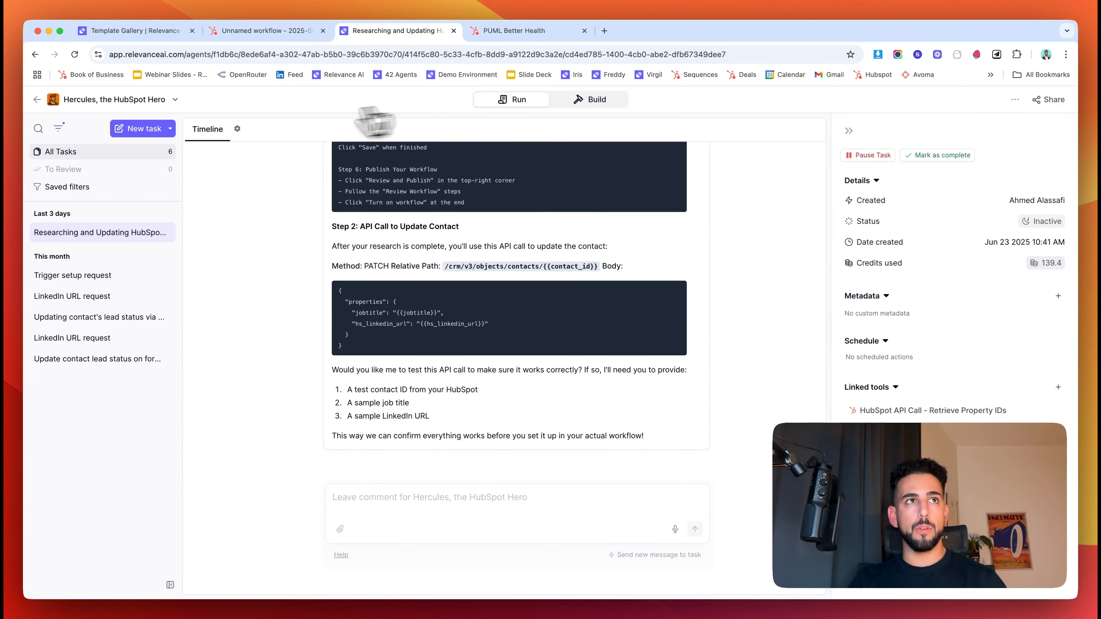
{"action": "left_click", "coordinate": [138, 130]}
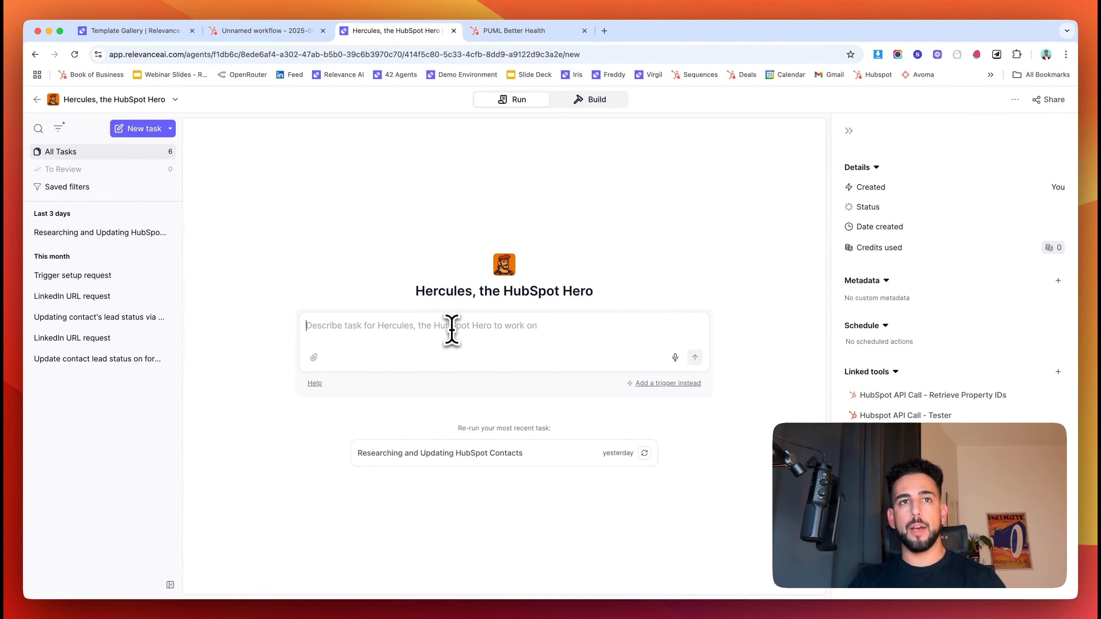
- Ask Hercules to help update a HubSpot company's Industry, Description and Annual Revenue
{"action": "left_click", "coordinate": [452, 330]}
{"action": "type", "text": "I"}
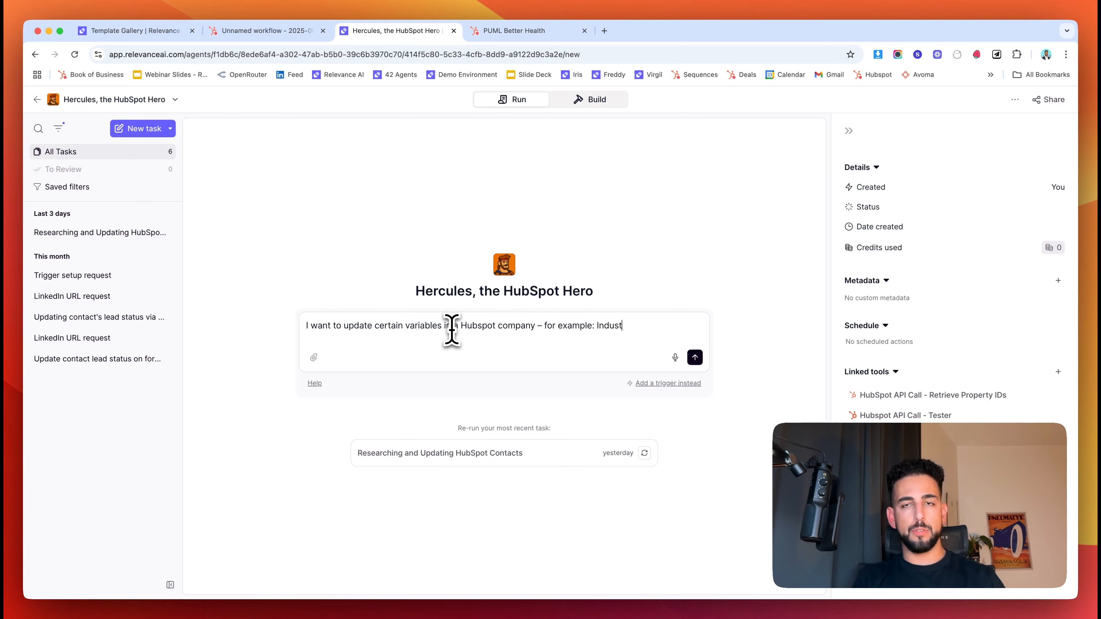
{"action": "type", "text": "ual Reve"}
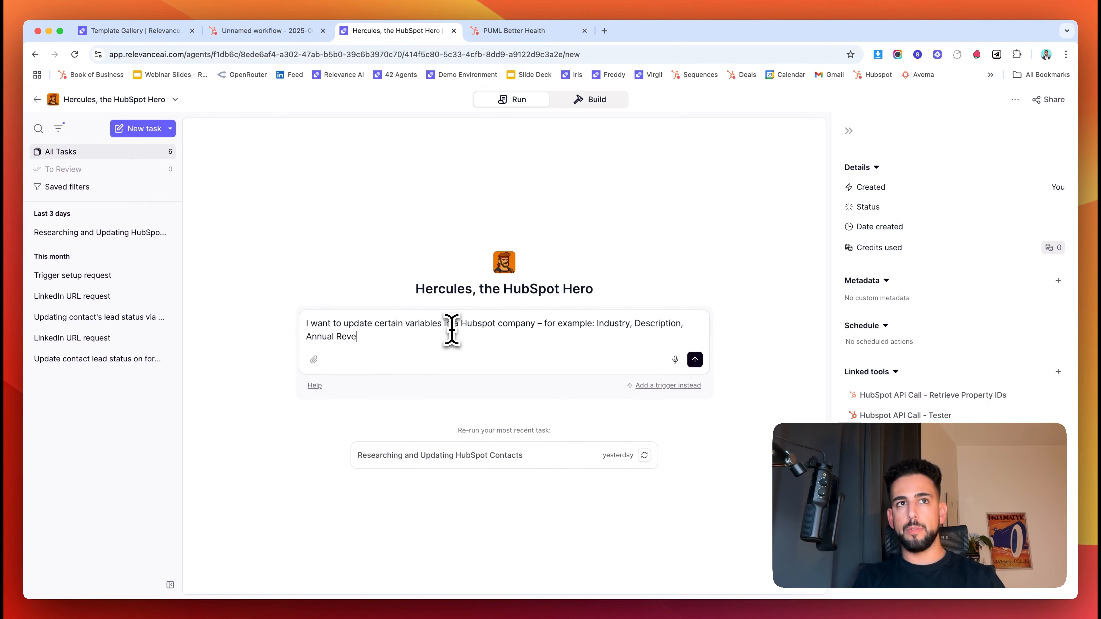
{"action": "type", "text": "nue"}
{"action": "key", "text": "Return"}
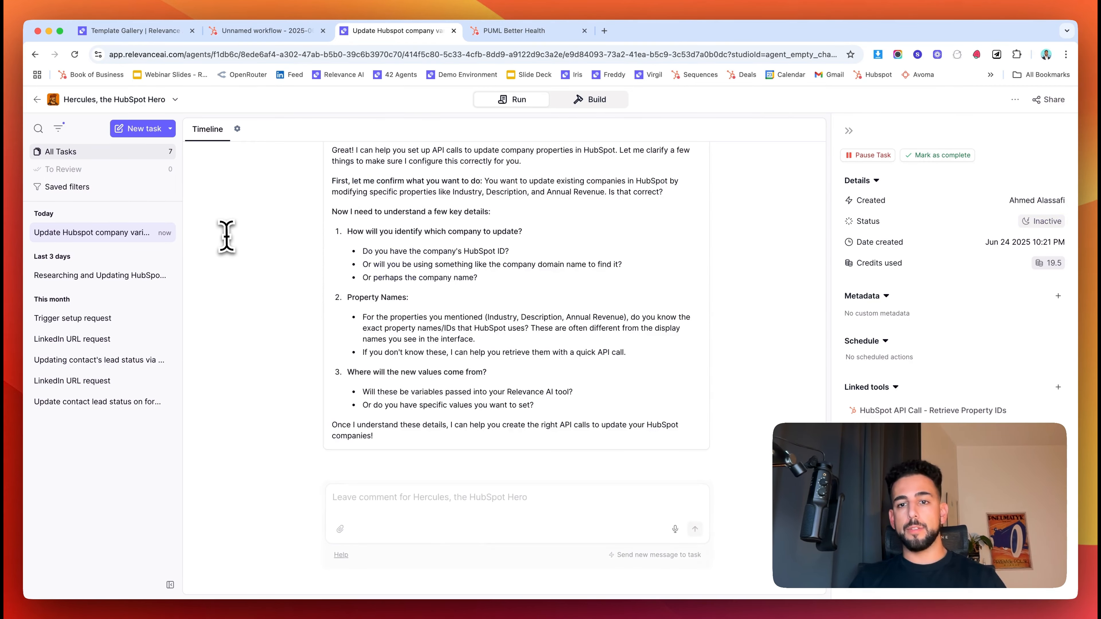
- Review Hercules' reply and expand the full HubSpot trigger message on Atlas's task
{"action": "scroll", "coordinate": [254, 363], "scroll_direction": "up", "scroll_amount": 3}
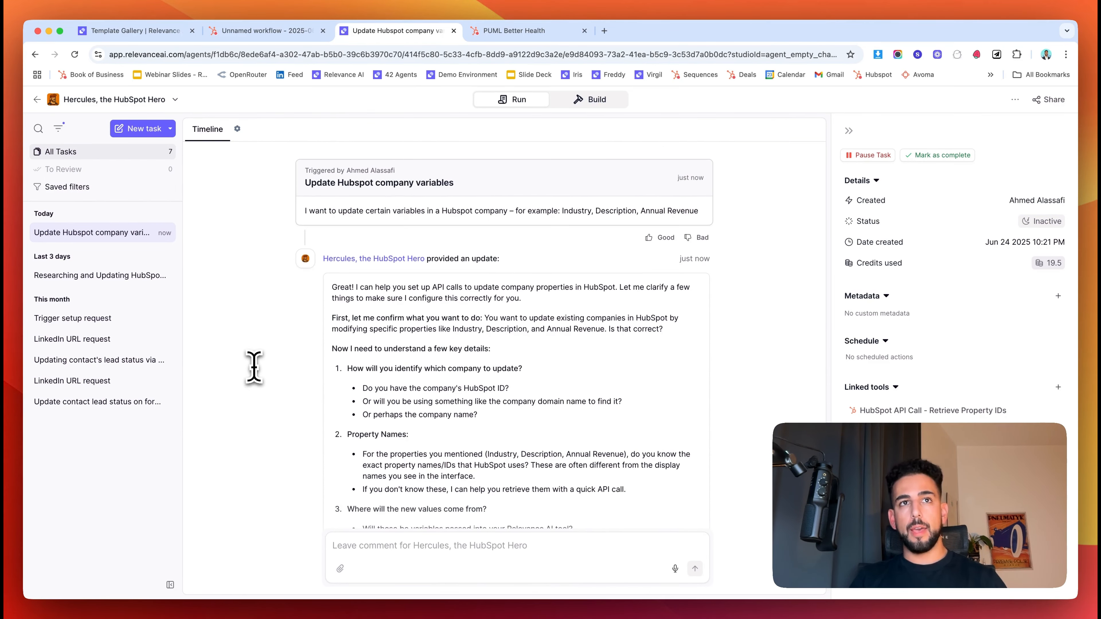
{"action": "scroll", "coordinate": [254, 364], "scroll_direction": "down", "scroll_amount": 3}
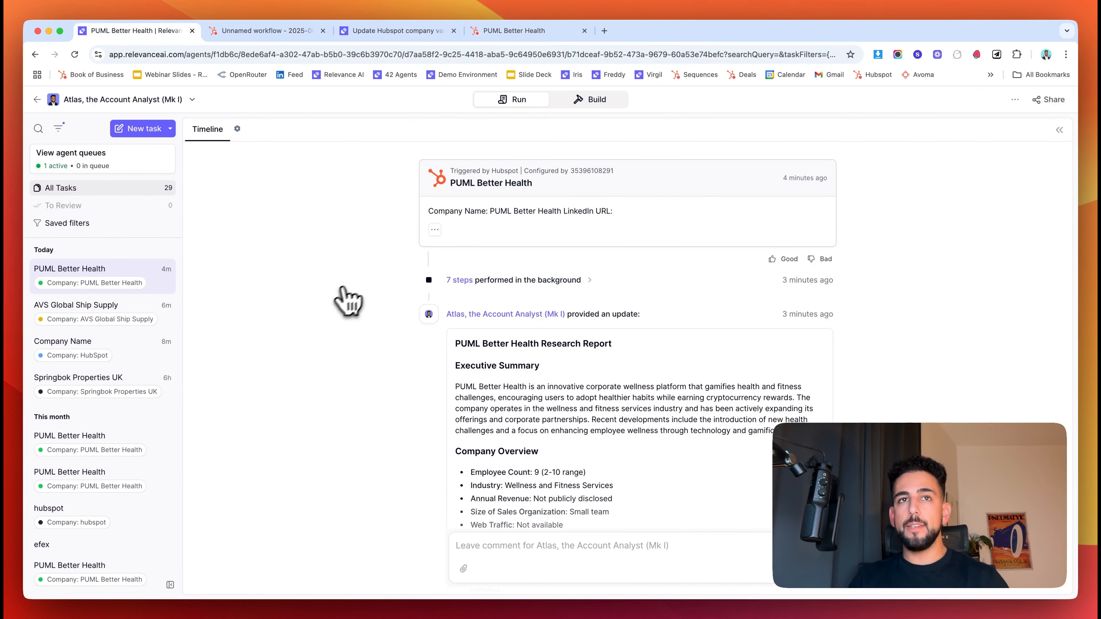
{"action": "left_click", "coordinate": [435, 230]}
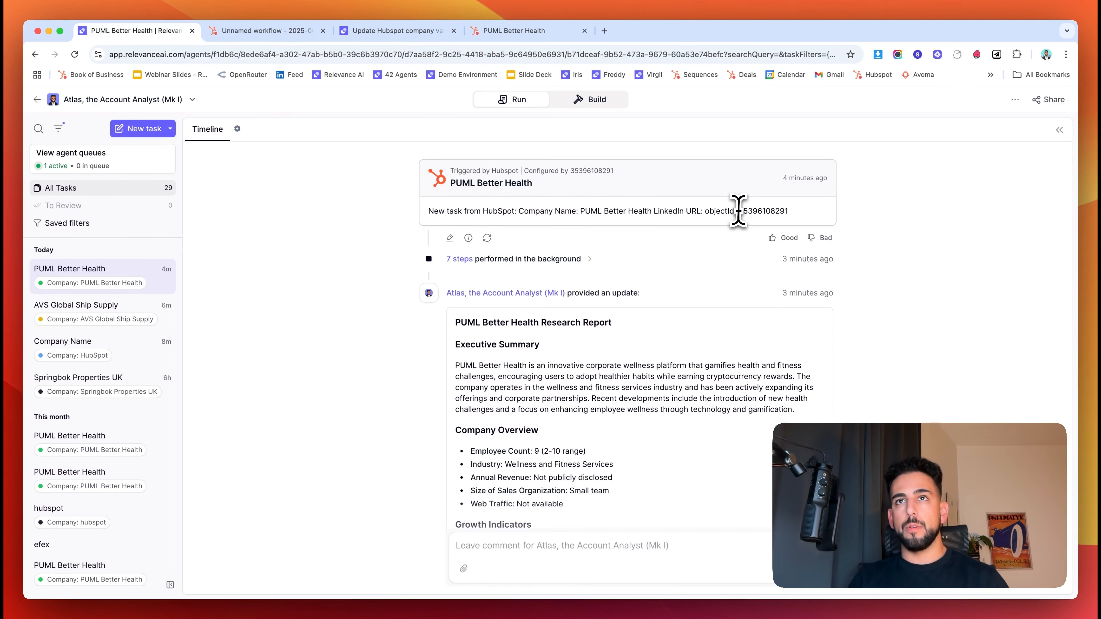
- Look up the company's record ID in Atlas's HubSpot trigger message
{"action": "double_click", "coordinate": [776, 211]}
{"action": "left_click", "coordinate": [885, 215]}
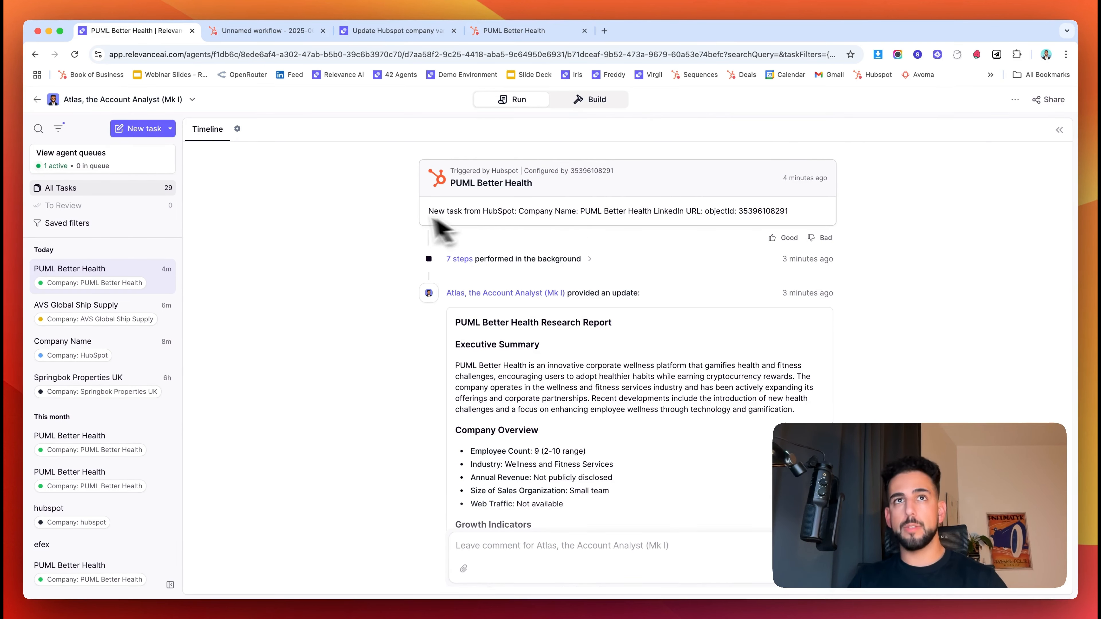
{"action": "key", "text": "super+3"}
- Answer Hercules' three numbered questions, then reply 'yes' to fetch the property names
{"action": "type", "text": "1. we will have the"}
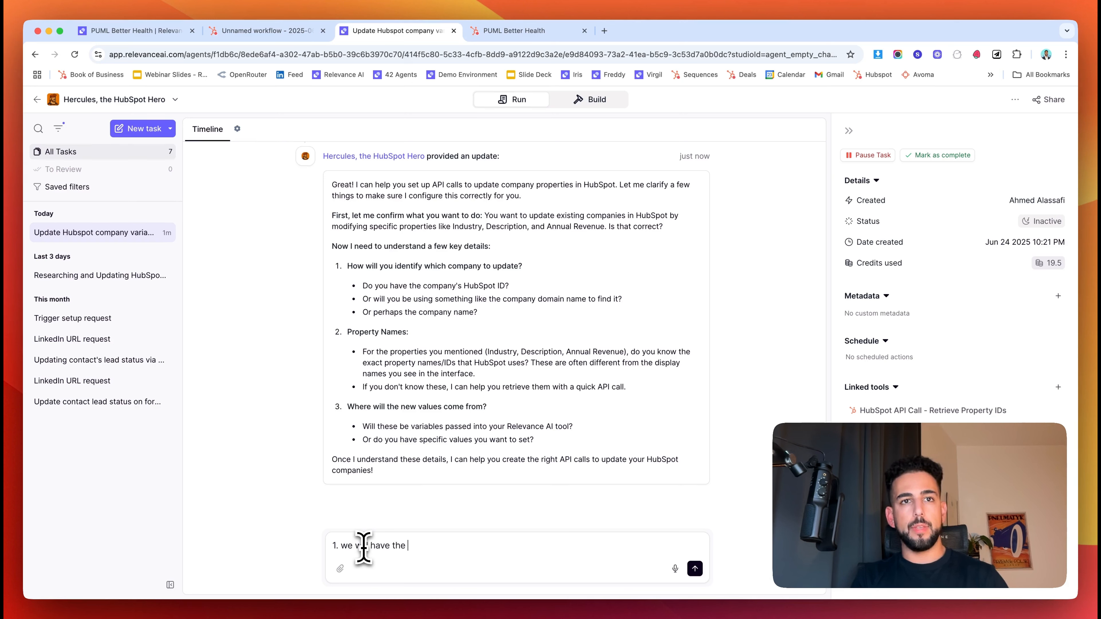
{"action": "type", "text": " ID"}
{"action": "key", "text": "shift+Return"}
{"action": "type", "text": "2. no"}
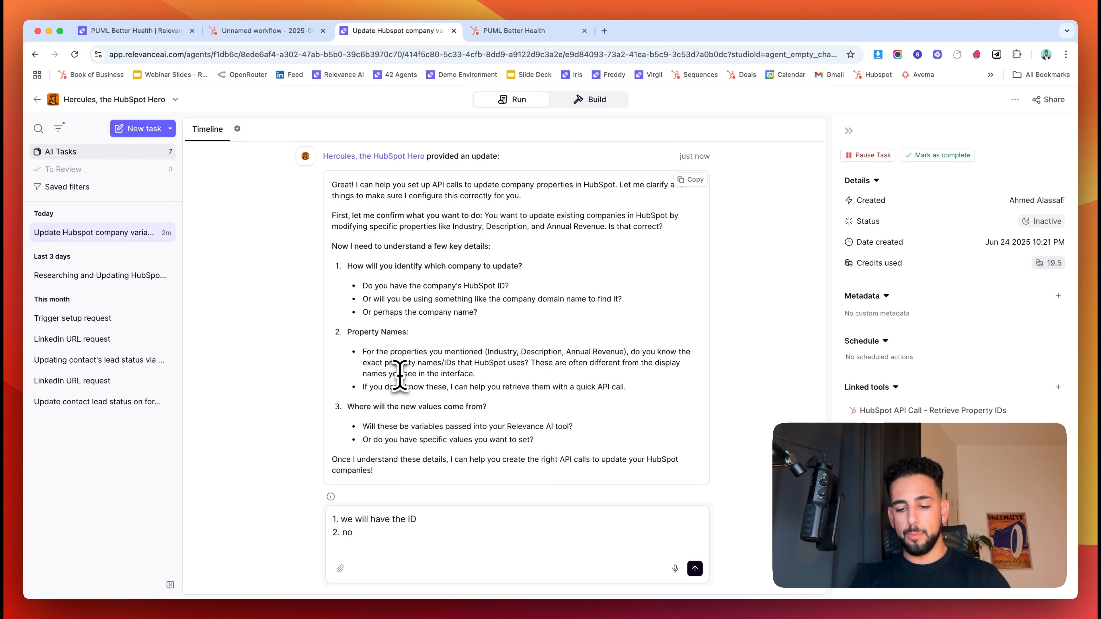
{"action": "key", "text": "shift+Return"}
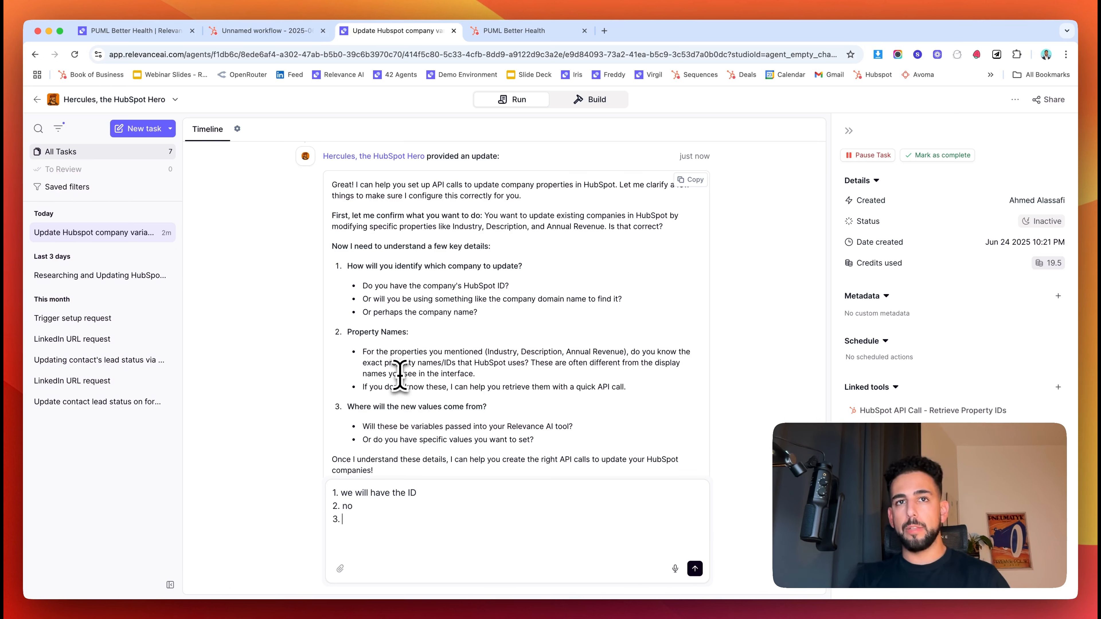
{"action": "type", "text": "3. i will have researched these, through an ai agent"}
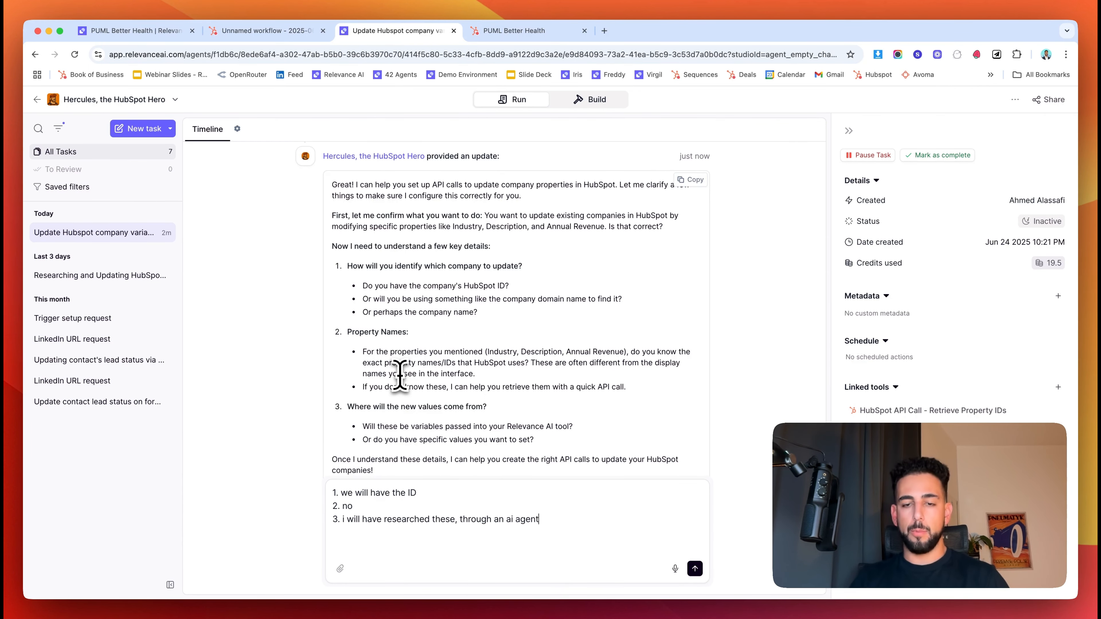
{"action": "key", "text": "Return"}
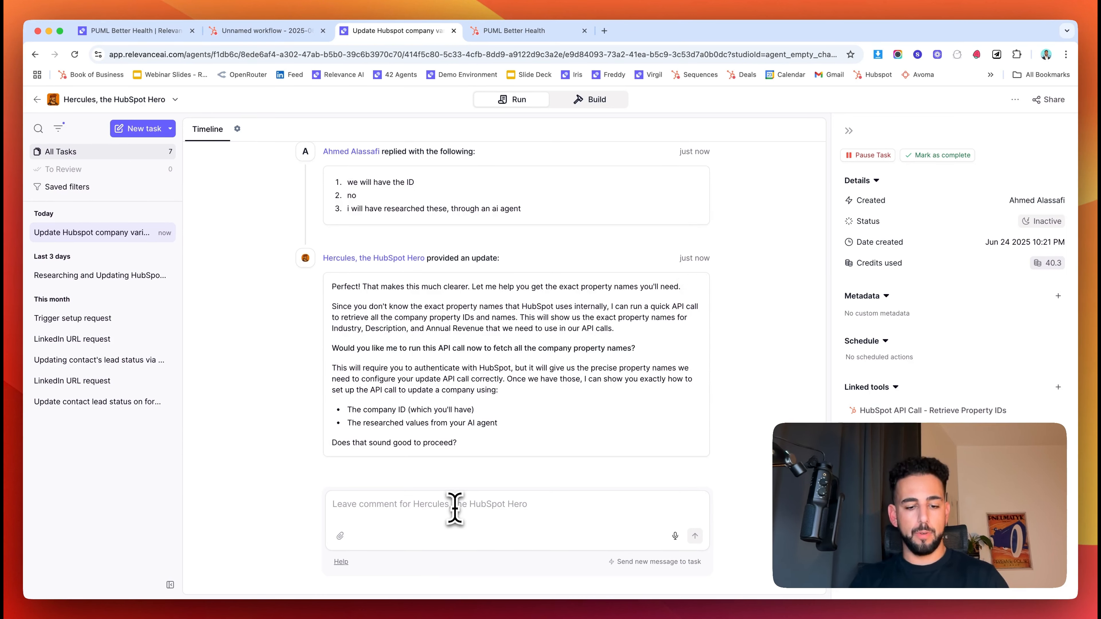
{"action": "type", "text": "yes"}
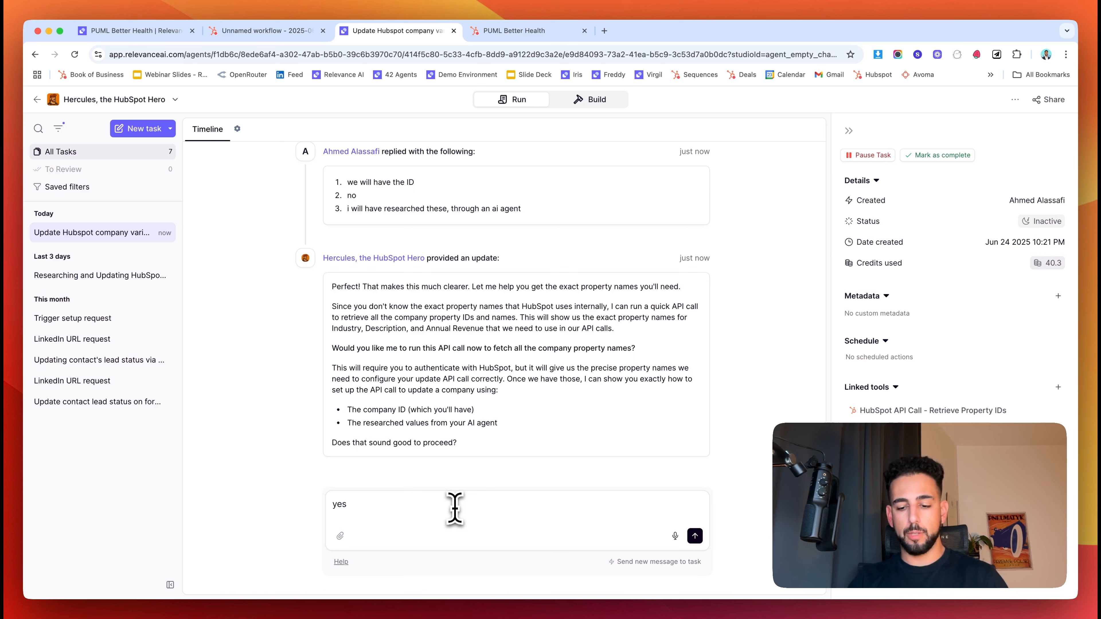
{"action": "key", "text": "Return"}
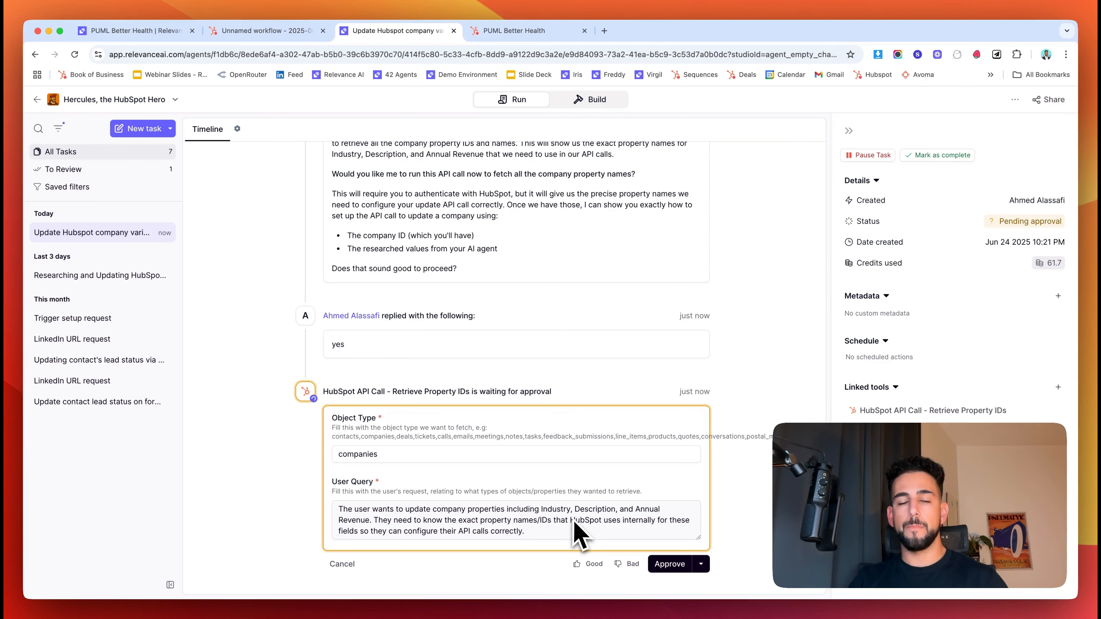
- Approve the Retrieve Property IDs call and check its output for description and annualrevenue
{"action": "left_click", "coordinate": [667, 566]}
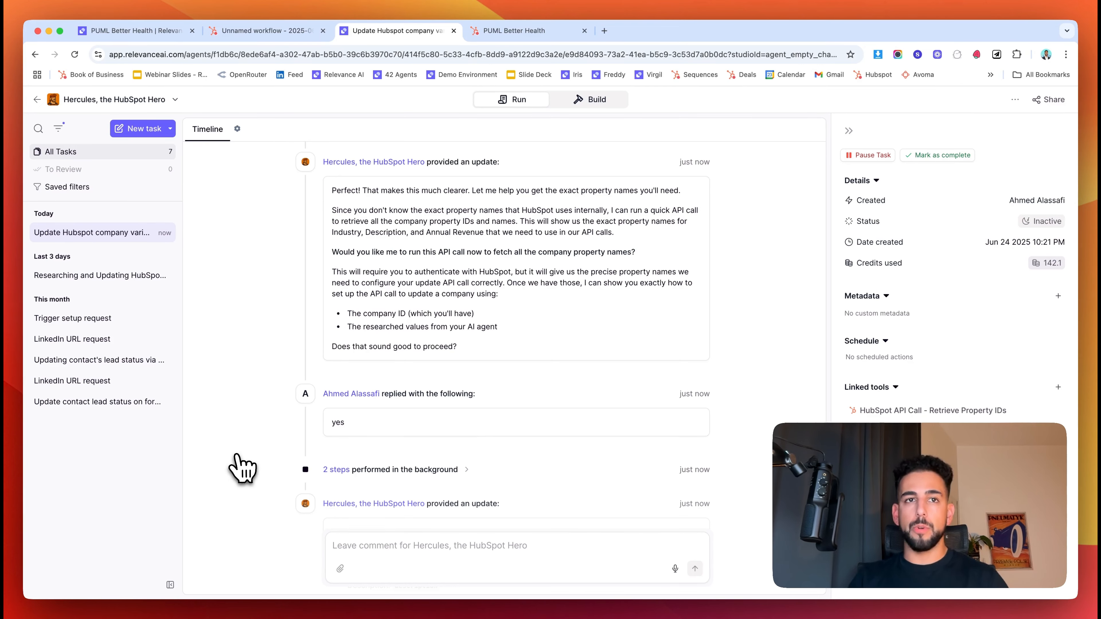
{"action": "scroll", "coordinate": [245, 467], "scroll_direction": "down", "scroll_amount": 5}
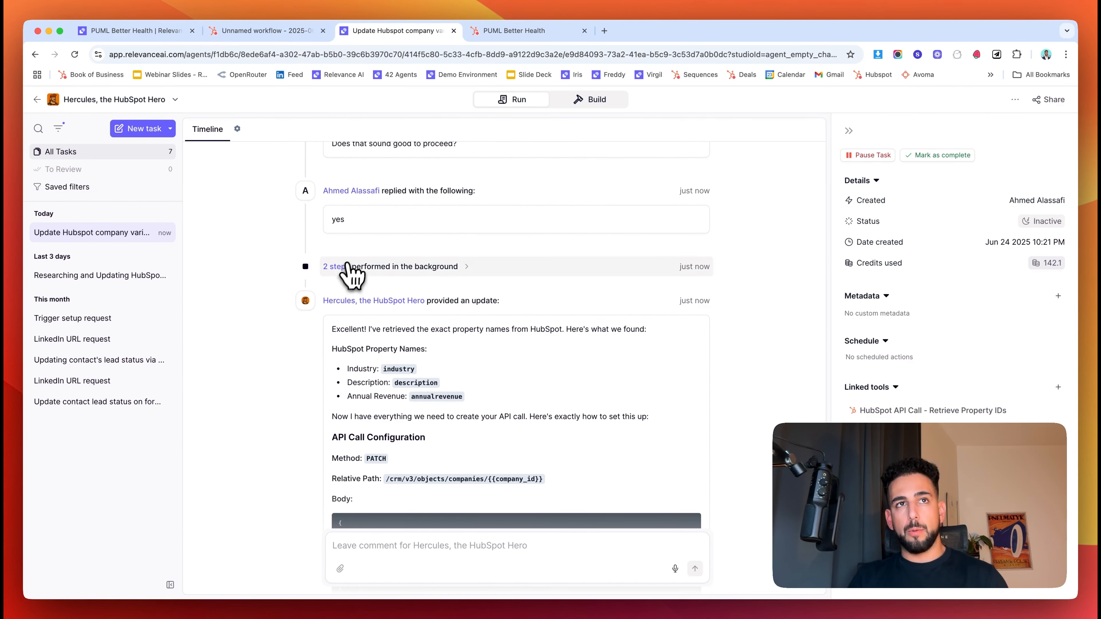
{"action": "left_click", "coordinate": [350, 267]}
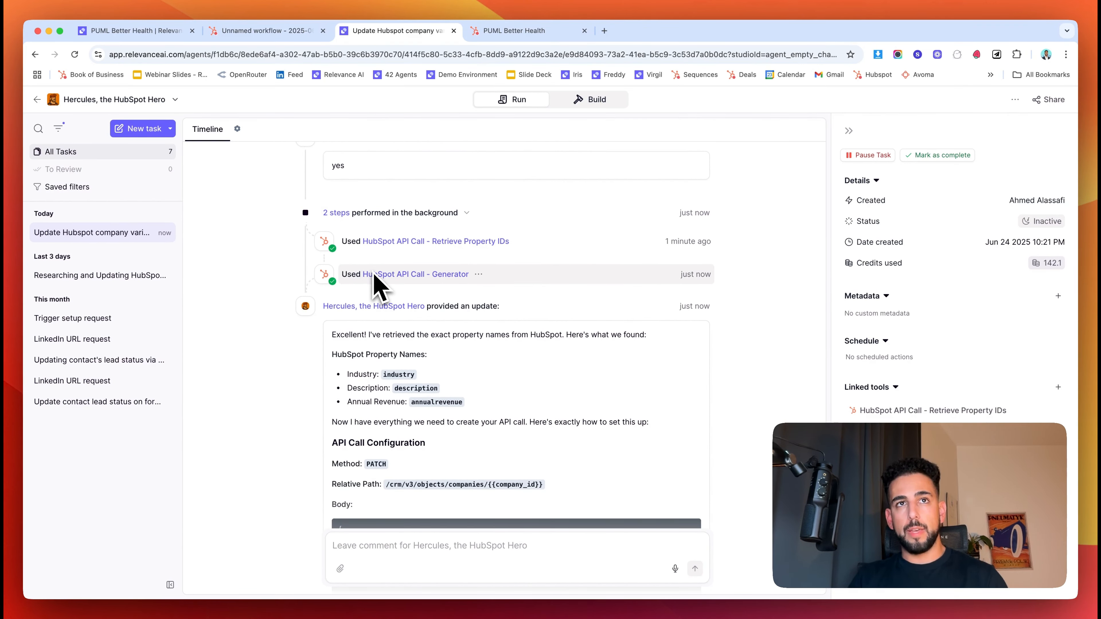
{"action": "left_click", "coordinate": [380, 248]}
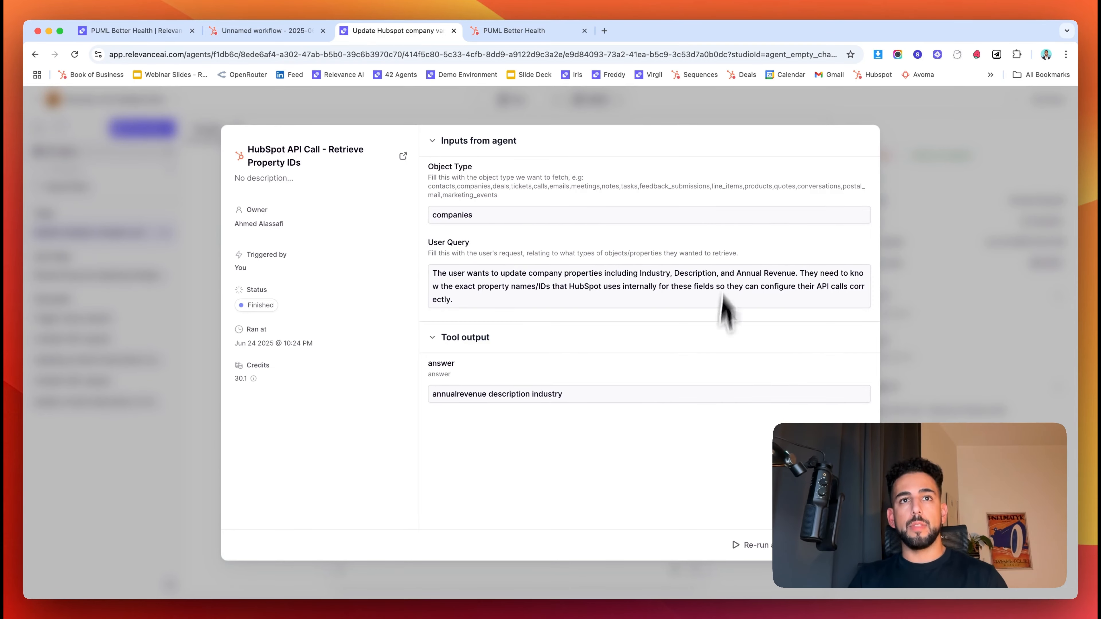
{"action": "left_click_drag", "start_coordinate": [445, 392], "coordinate": [484, 393]}
{"action": "left_click", "coordinate": [492, 394]}
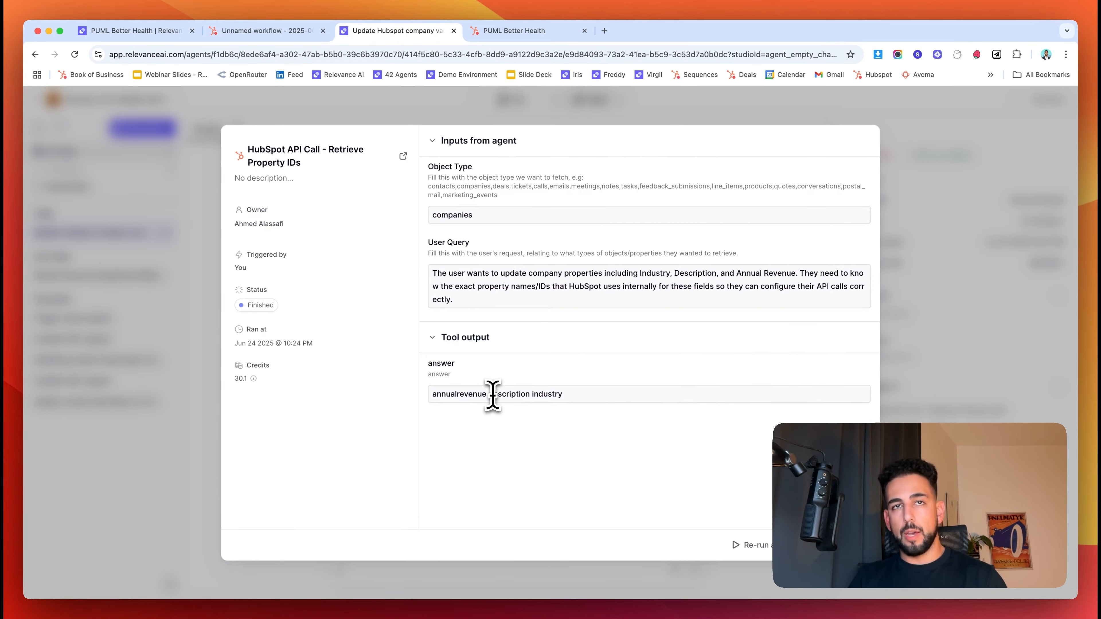
{"action": "double_click", "coordinate": [492, 395]}
{"action": "left_click", "coordinate": [217, 405]}
- Read Hercules' reply with the PATCH /crm/v3/objects/companies/{{company_id}} configuration
{"action": "scroll", "coordinate": [407, 299], "scroll_direction": "down", "scroll_amount": 3}
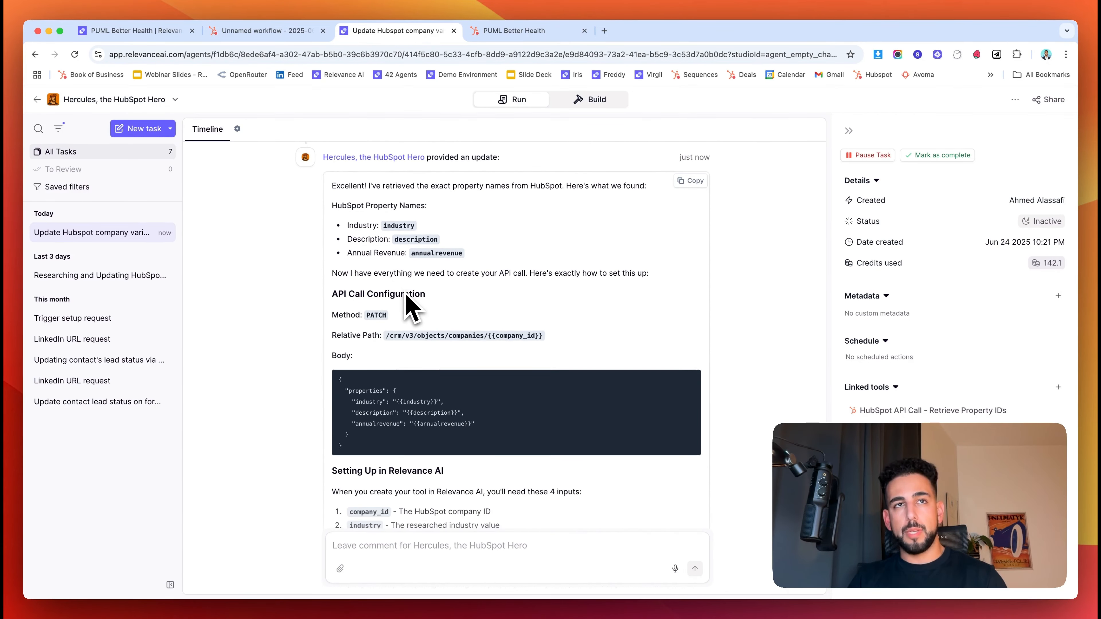
{"action": "scroll", "coordinate": [450, 259], "scroll_direction": "down", "scroll_amount": 2}
{"action": "scroll", "coordinate": [453, 264], "scroll_direction": "down", "scroll_amount": 3}
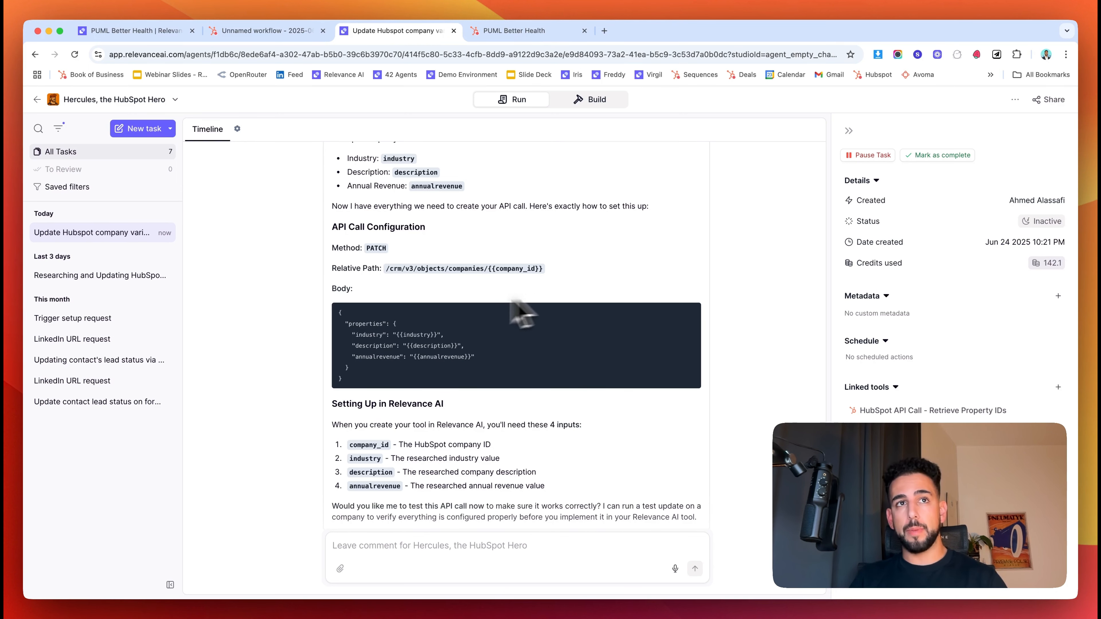
{"action": "scroll", "coordinate": [512, 300], "scroll_direction": "down", "scroll_amount": 4}
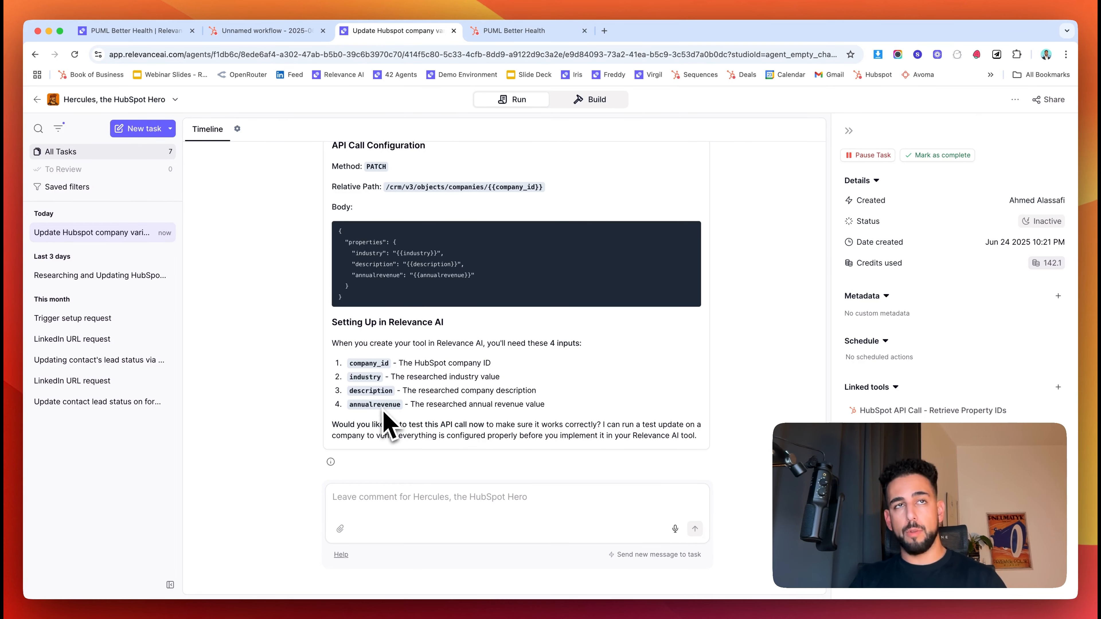
{"action": "scroll", "coordinate": [384, 427], "scroll_direction": "up", "scroll_amount": 1}
{"action": "scroll", "coordinate": [383, 418], "scroll_direction": "down", "scroll_amount": 1}
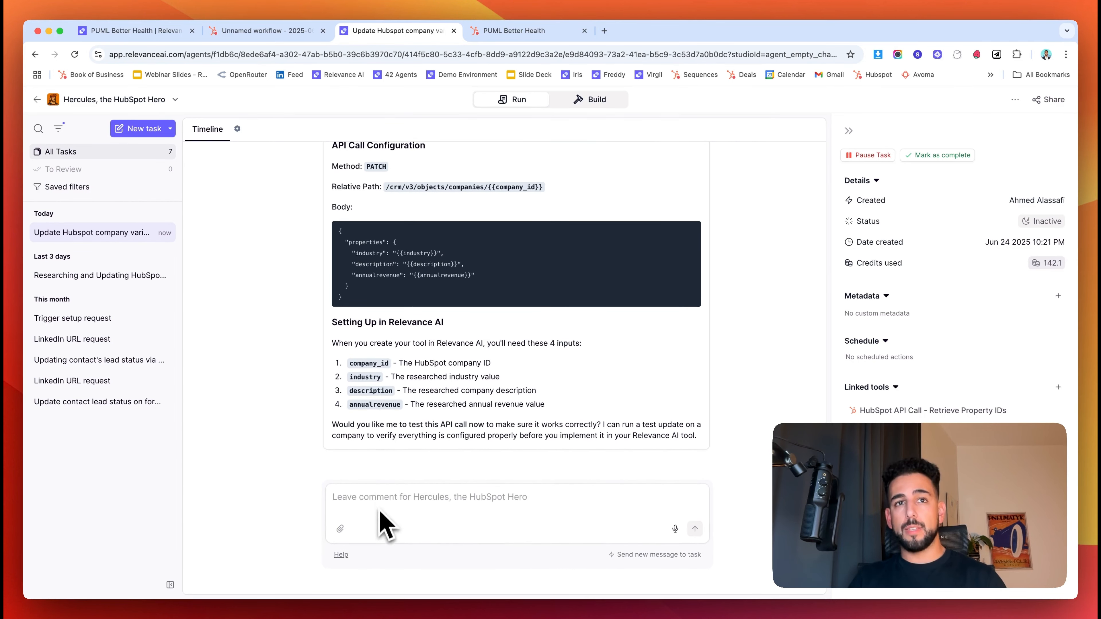
- Send 'test' to the agent so it prepares a sample HubSpot PATCH update for approval
{"action": "left_click", "coordinate": [380, 492]}
{"action": "type", "text": "test"}
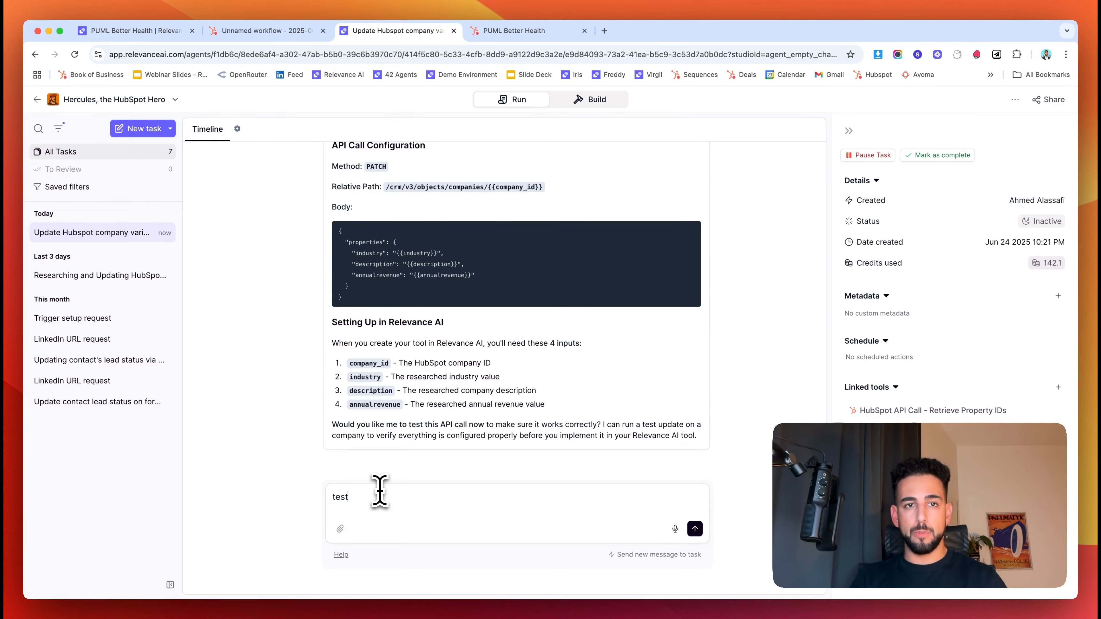
{"action": "key", "text": "Return"}
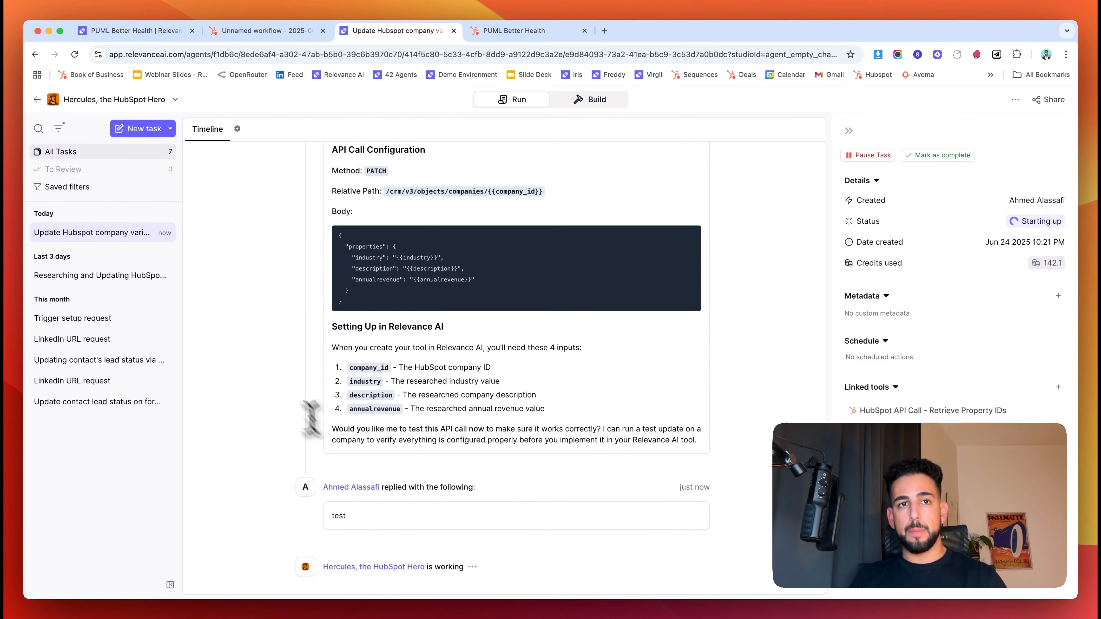
{"action": "scroll", "coordinate": [256, 375], "scroll_direction": "up", "scroll_amount": 3}
{"action": "scroll", "coordinate": [258, 376], "scroll_direction": "down", "scroll_amount": 3}
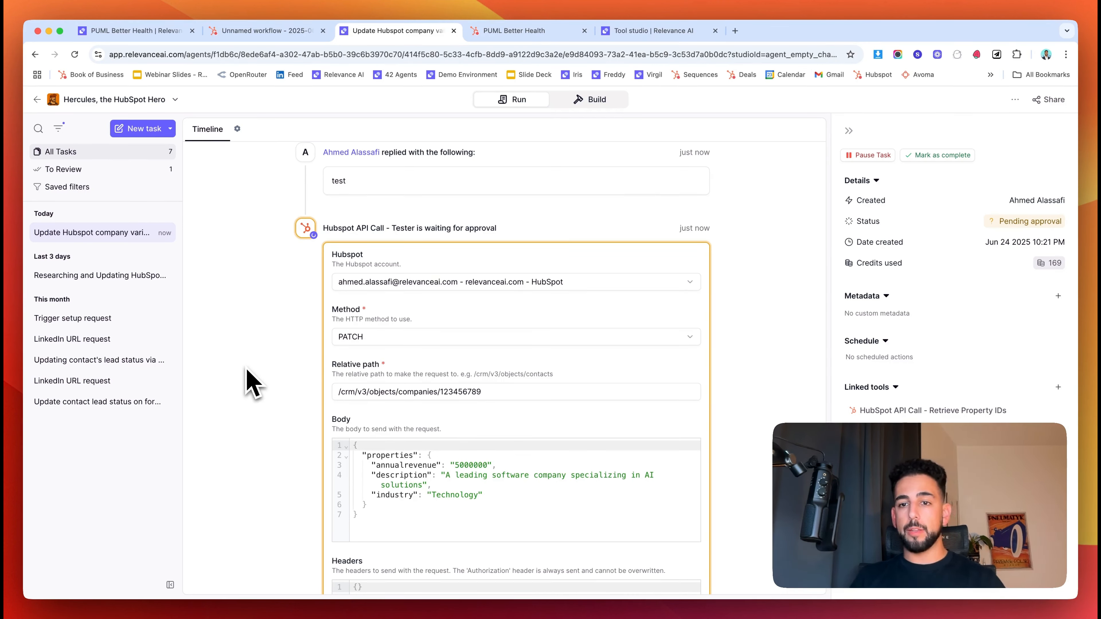
{"action": "left_click", "coordinate": [637, 31]}
- Start a new tool from scratch titled 'Update Company in HubSpot'
{"action": "left_click", "coordinate": [640, 431]}
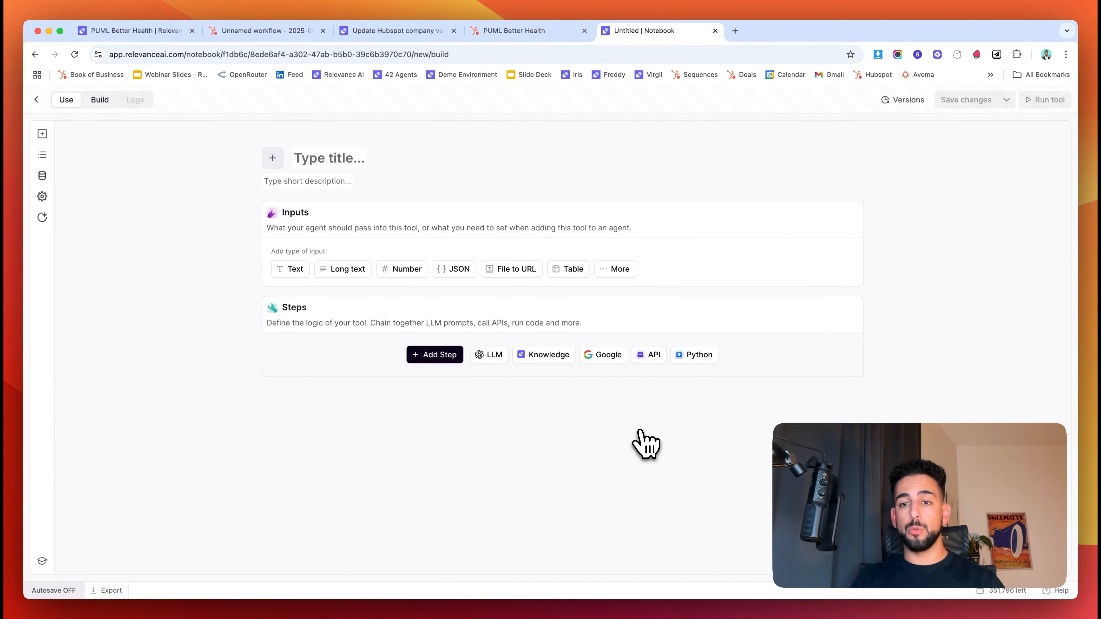
{"action": "left_click", "coordinate": [314, 158]}
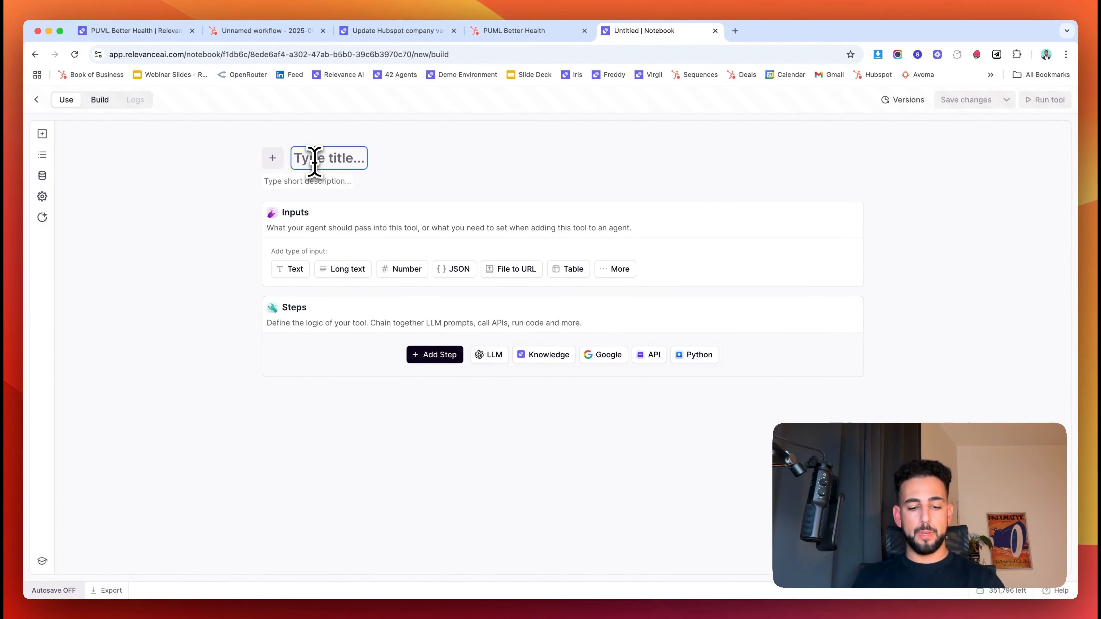
{"action": "type", "text": "Update Company in HubSpot"}
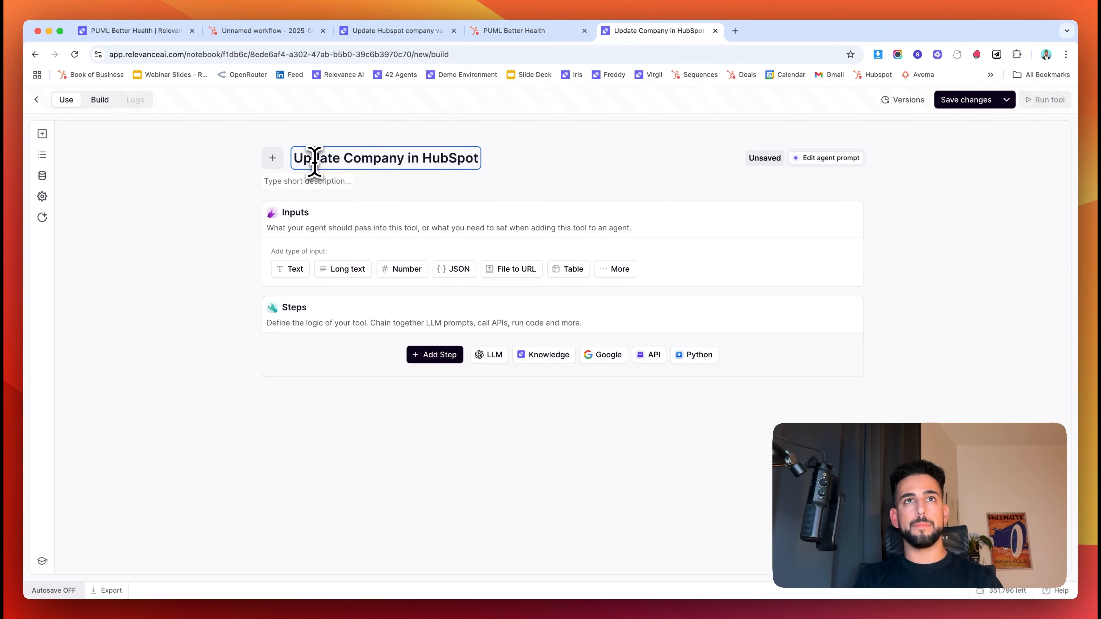
{"action": "left_click", "coordinate": [353, 261]}
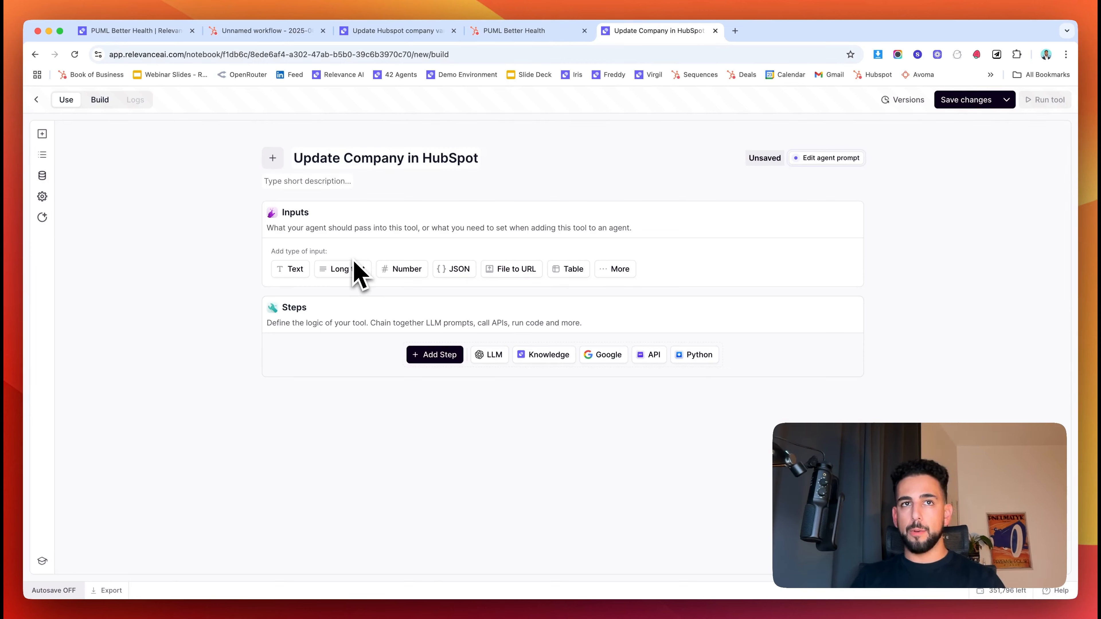
- Add a Hubspot API Call step to the tool and begin editing its relative path
{"action": "left_click", "coordinate": [447, 358]}
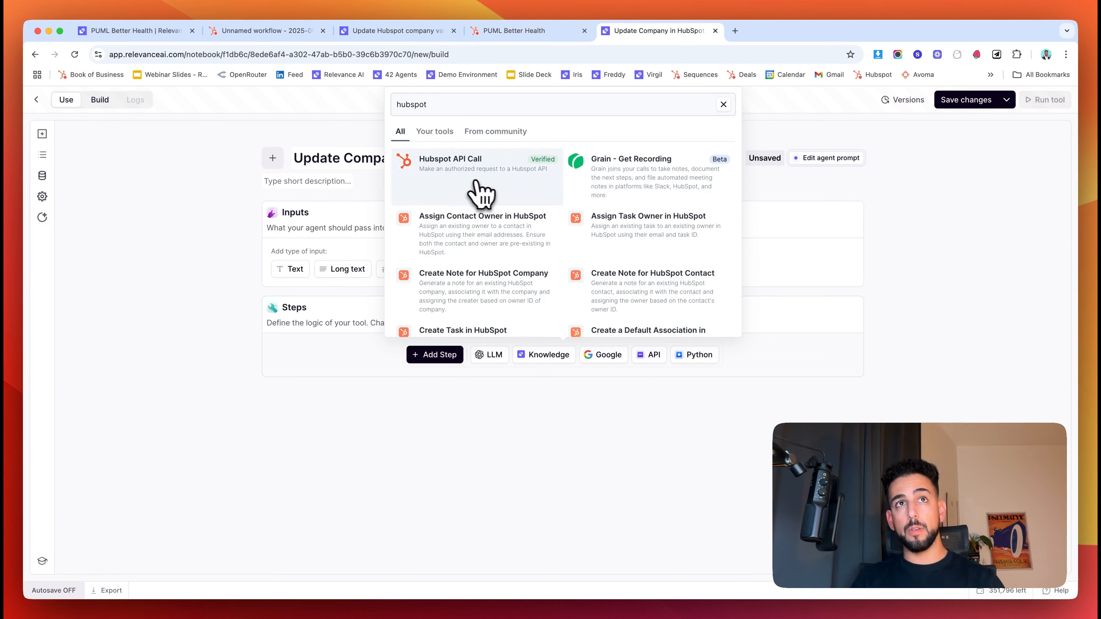
{"action": "left_click", "coordinate": [446, 191]}
{"action": "left_click", "coordinate": [561, 356]}
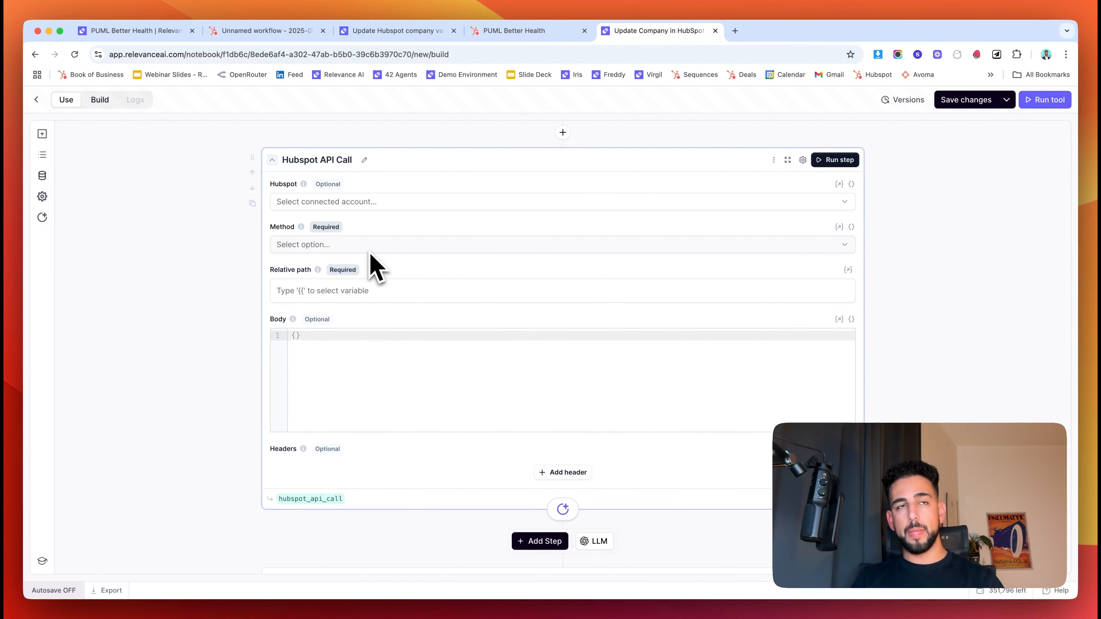
{"action": "left_click", "coordinate": [344, 297]}
- Set the Hubspot API Call request method to PATCH, as the agent suggested
{"action": "left_click", "coordinate": [207, 343]}
{"action": "left_click", "coordinate": [320, 359]}
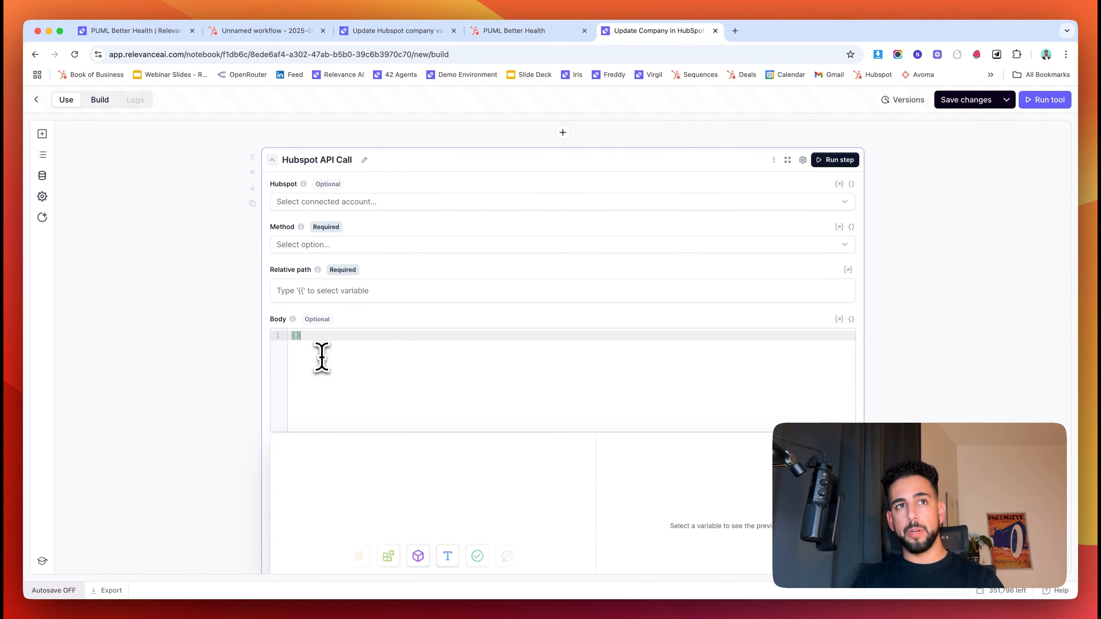
{"action": "left_click", "coordinate": [215, 364]}
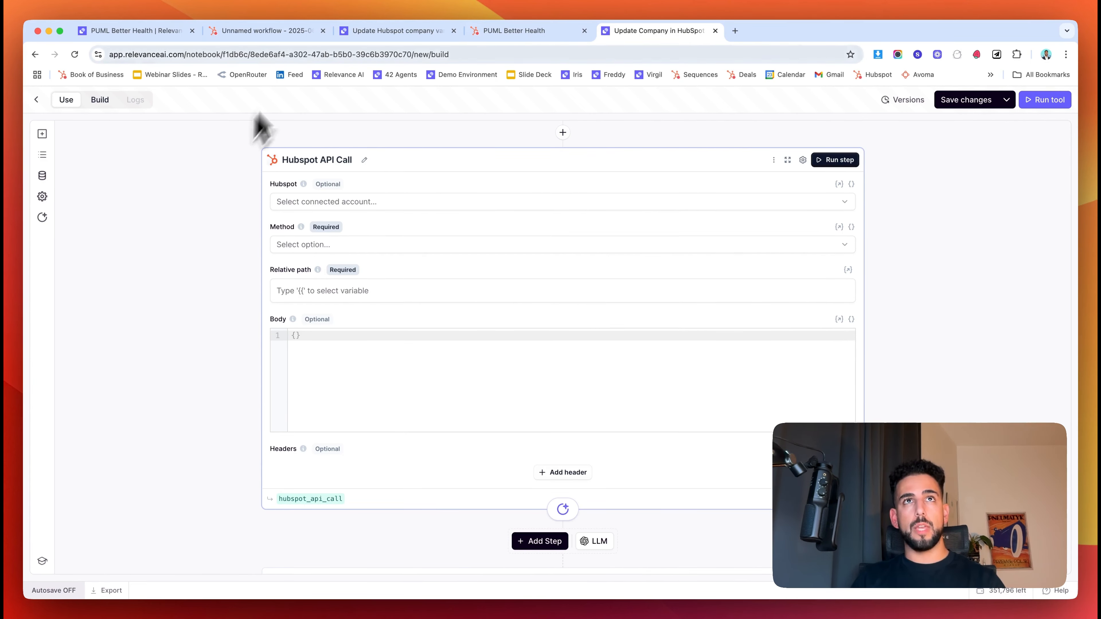
{"action": "left_click", "coordinate": [386, 32]}
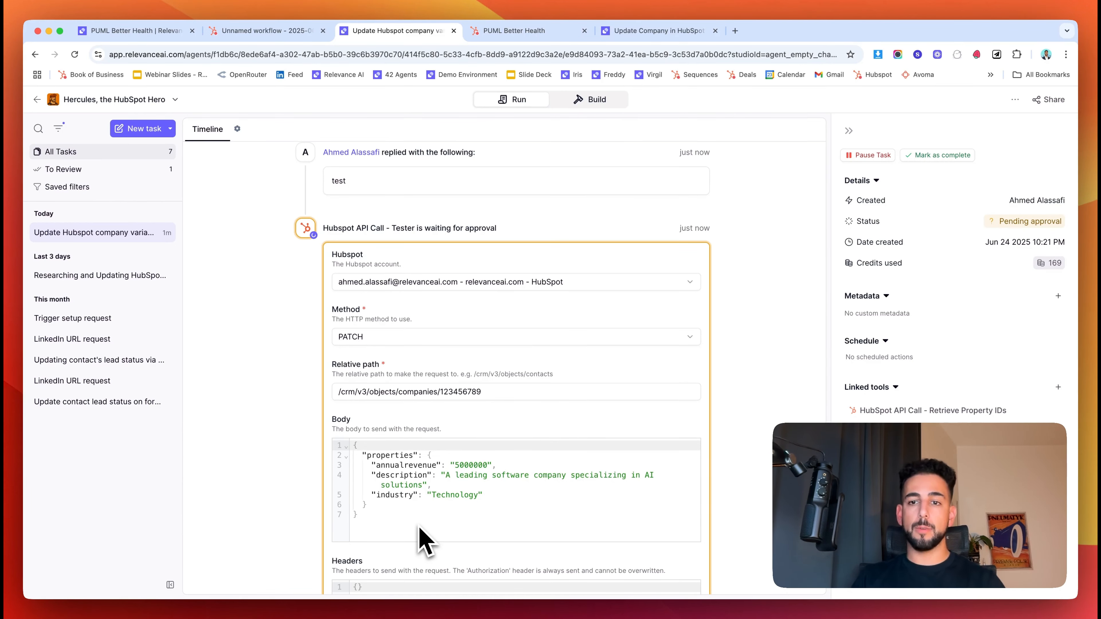
{"action": "scroll", "coordinate": [299, 325], "scroll_direction": "up", "scroll_amount": 10}
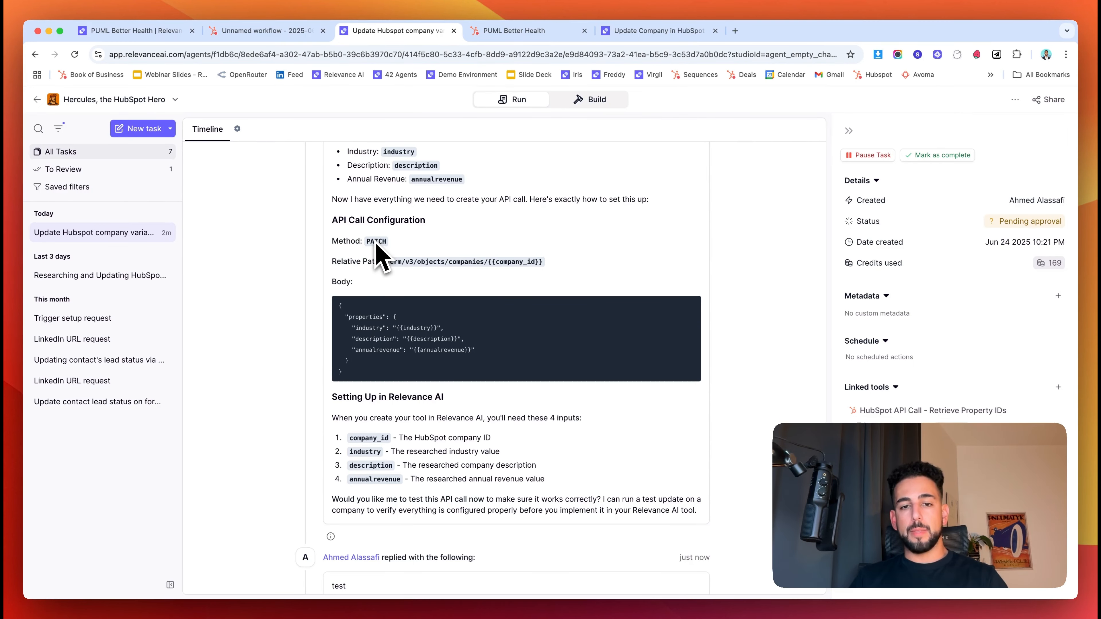
{"action": "left_click", "coordinate": [627, 31]}
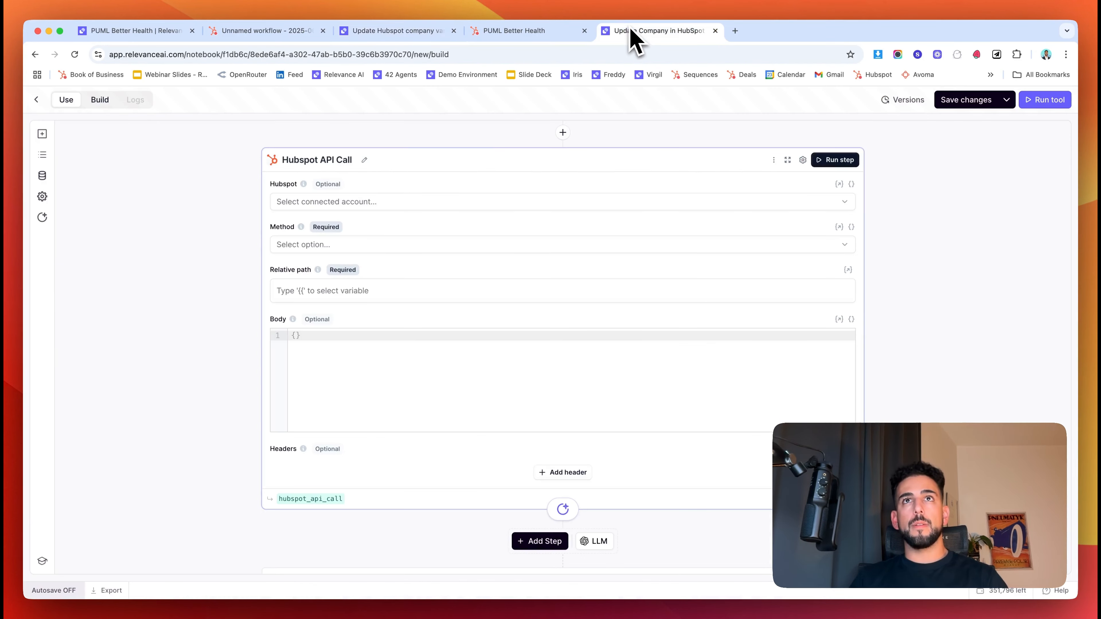
{"action": "left_click", "coordinate": [310, 251]}
{"action": "left_click", "coordinate": [317, 366]}
- Paste the agent's industry, description and annualrevenue JSON into the request Body, then reopen the report
{"action": "left_click", "coordinate": [399, 31]}
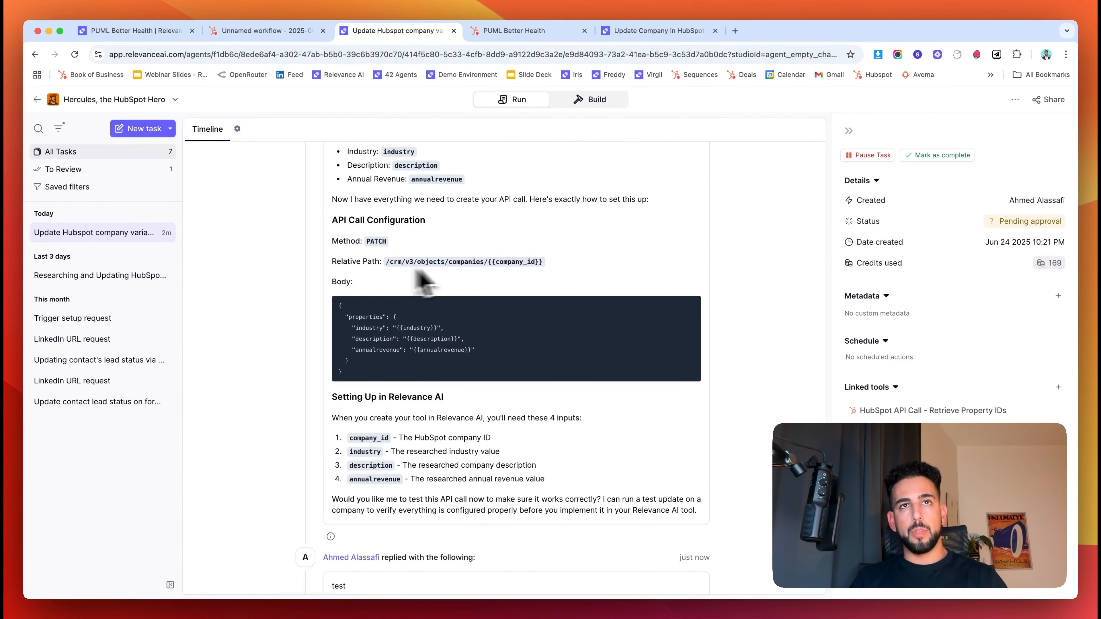
{"action": "left_click_drag", "start_coordinate": [554, 264], "coordinate": [403, 262]}
{"action": "left_click_drag", "start_coordinate": [403, 263], "coordinate": [383, 264]}
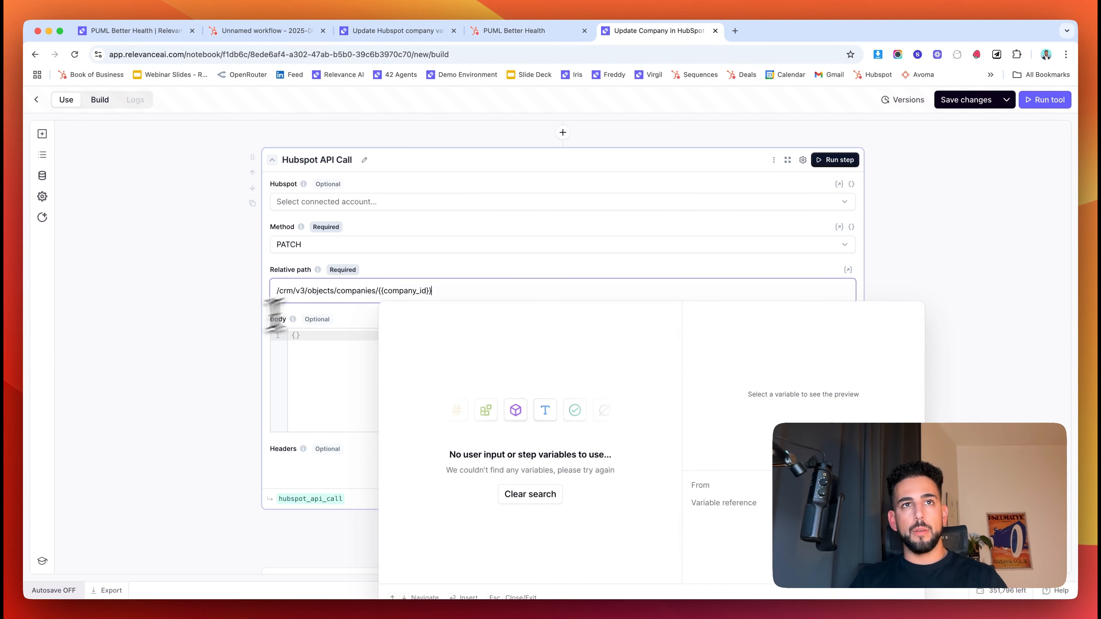
{"action": "left_click", "coordinate": [203, 334]}
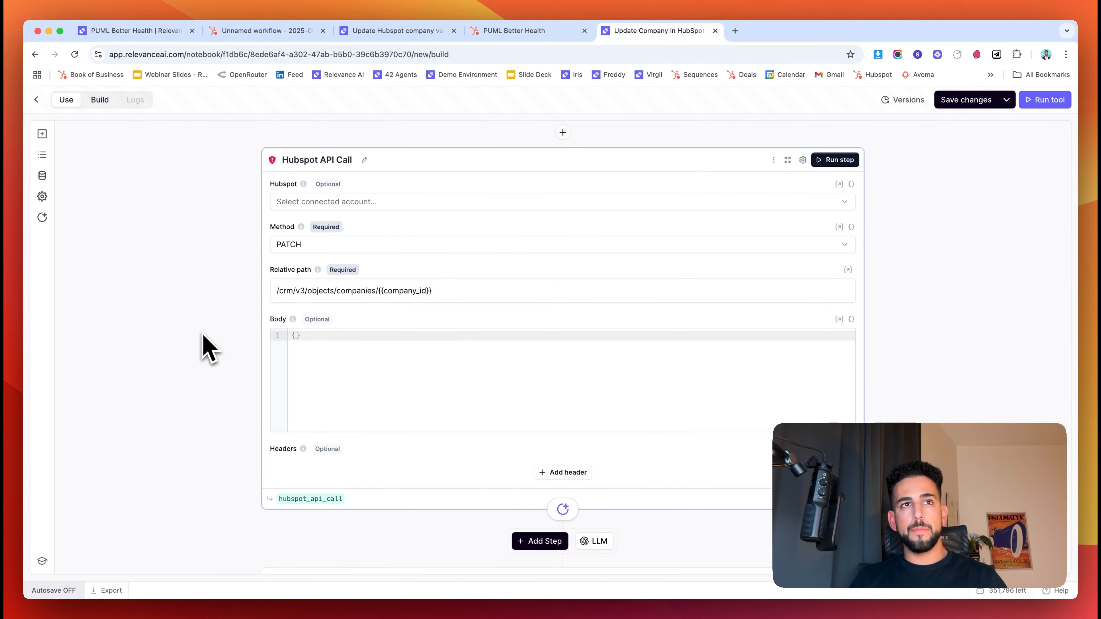
{"action": "left_click", "coordinate": [398, 32]}
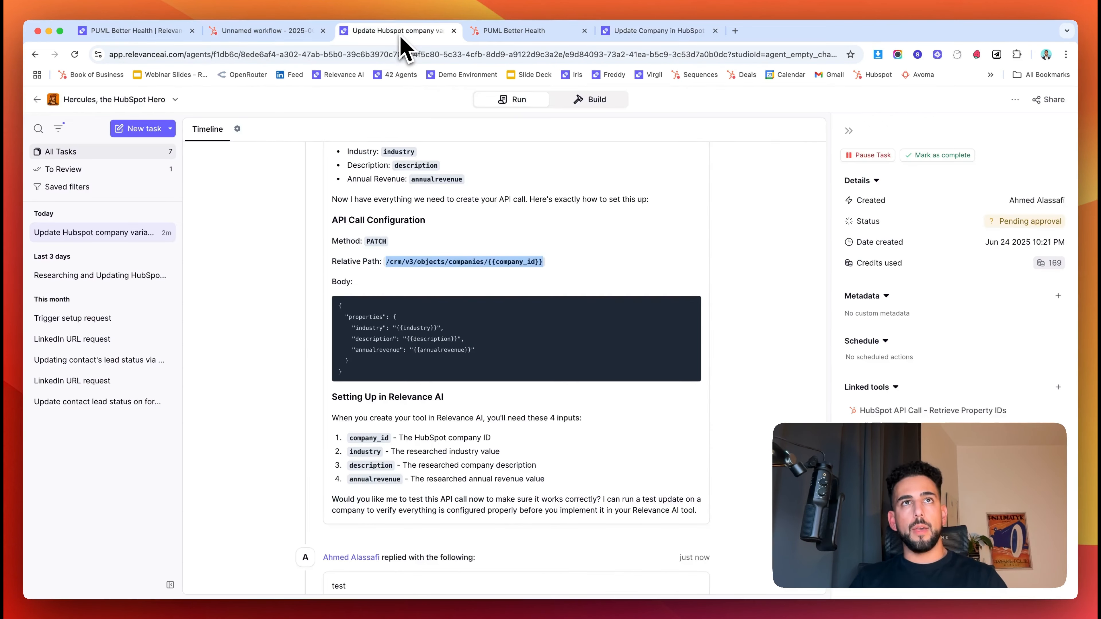
{"action": "triple_click", "coordinate": [443, 363]}
{"action": "key", "text": "super+c"}
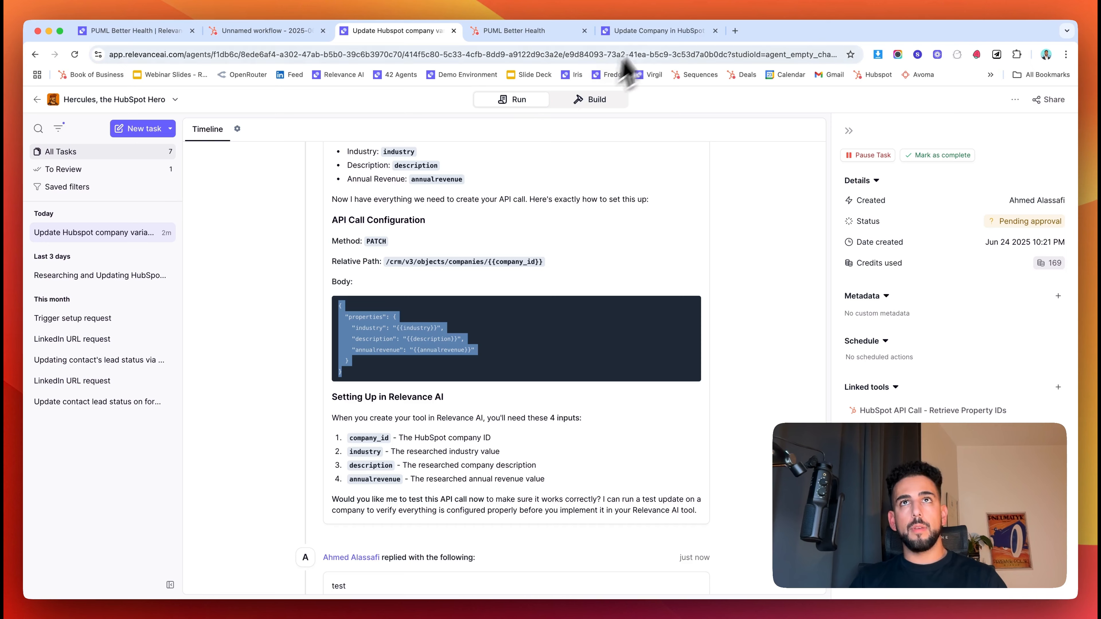
{"action": "left_click", "coordinate": [659, 30]}
{"action": "left_click", "coordinate": [423, 395]}
{"action": "key", "text": "super+v"}
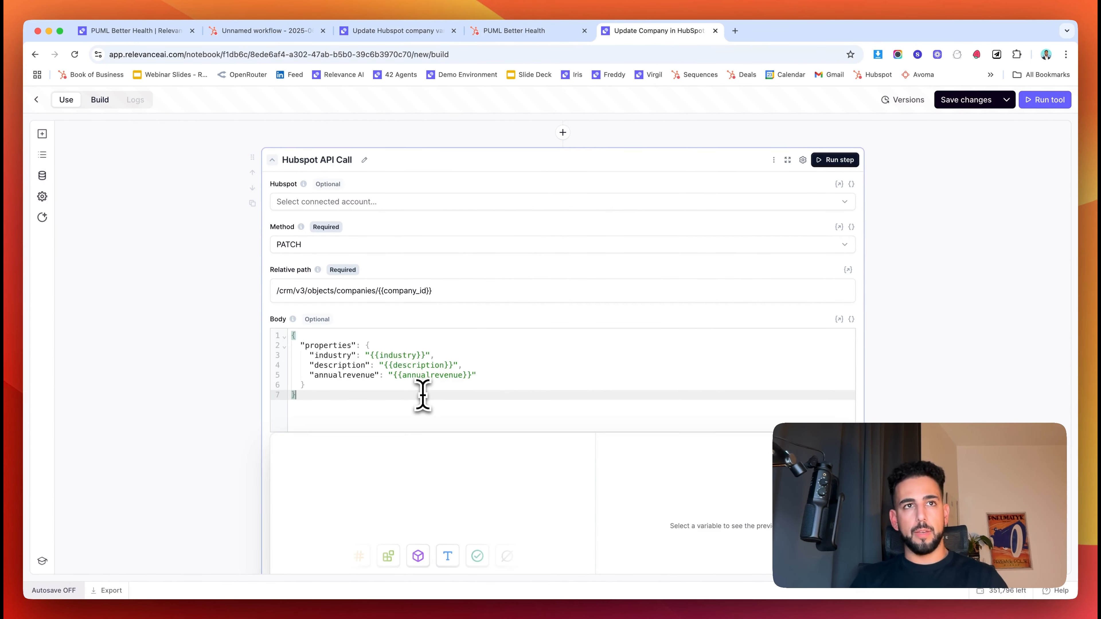
{"action": "left_click", "coordinate": [161, 430]}
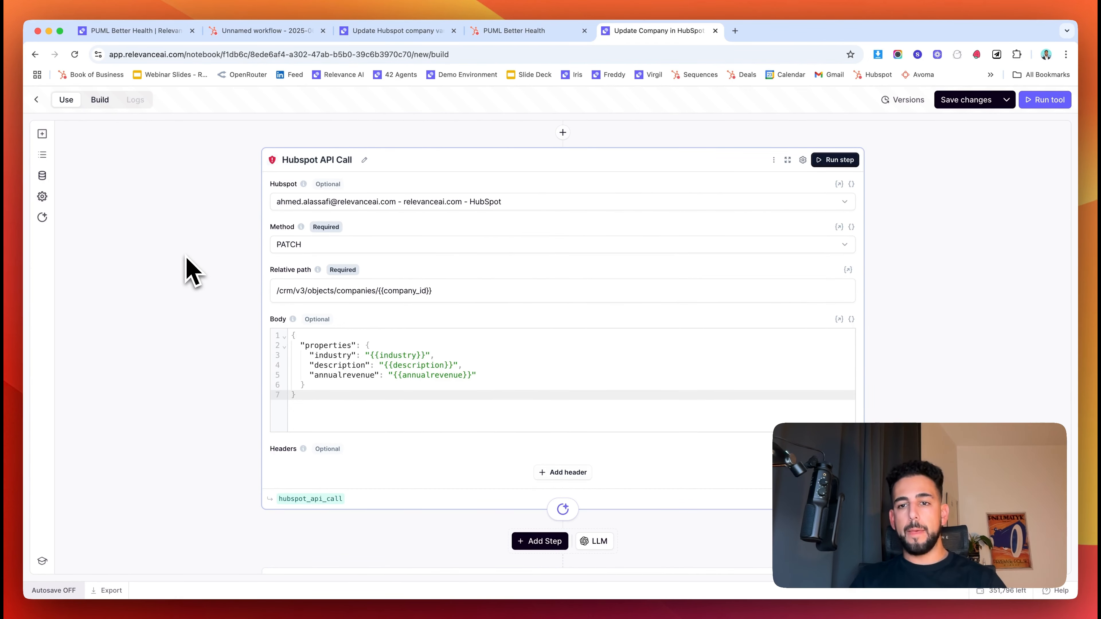
{"action": "scroll", "coordinate": [190, 271], "scroll_direction": "up", "scroll_amount": 4}
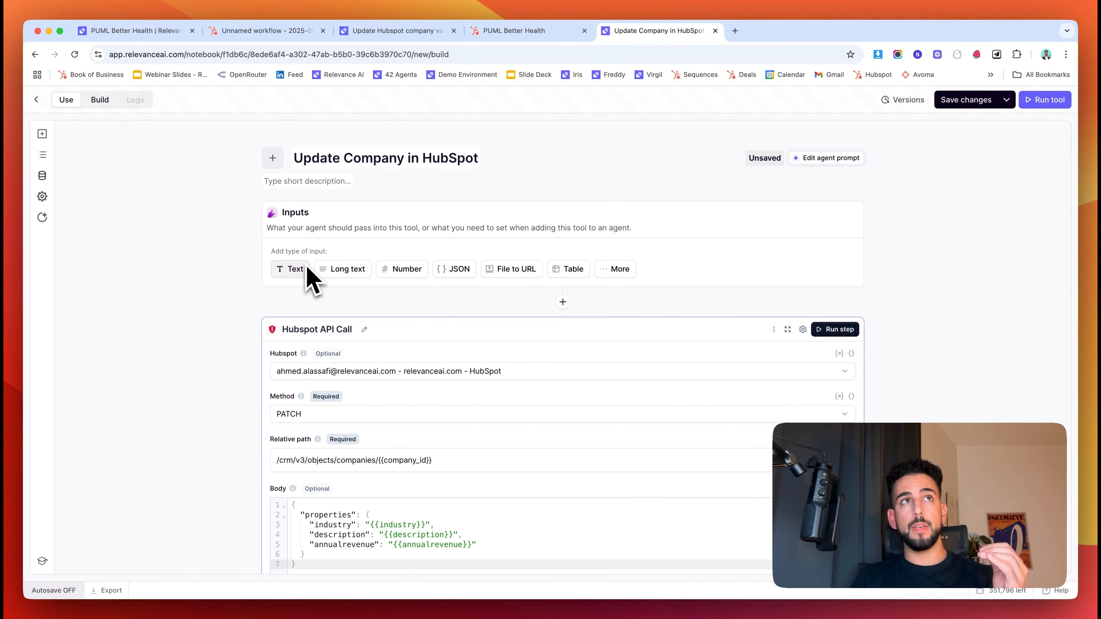
{"action": "left_click", "coordinate": [108, 32]}
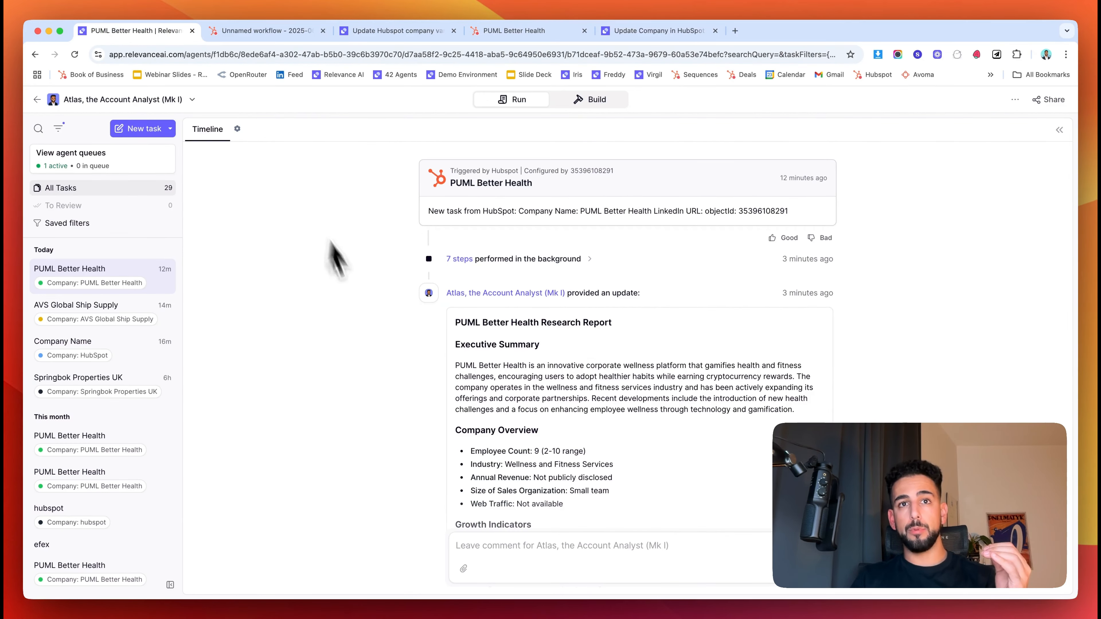
- Review the research report's industry details and return to the Update Company in HubSpot tool
{"action": "scroll", "coordinate": [400, 473], "scroll_direction": "down", "scroll_amount": 4}
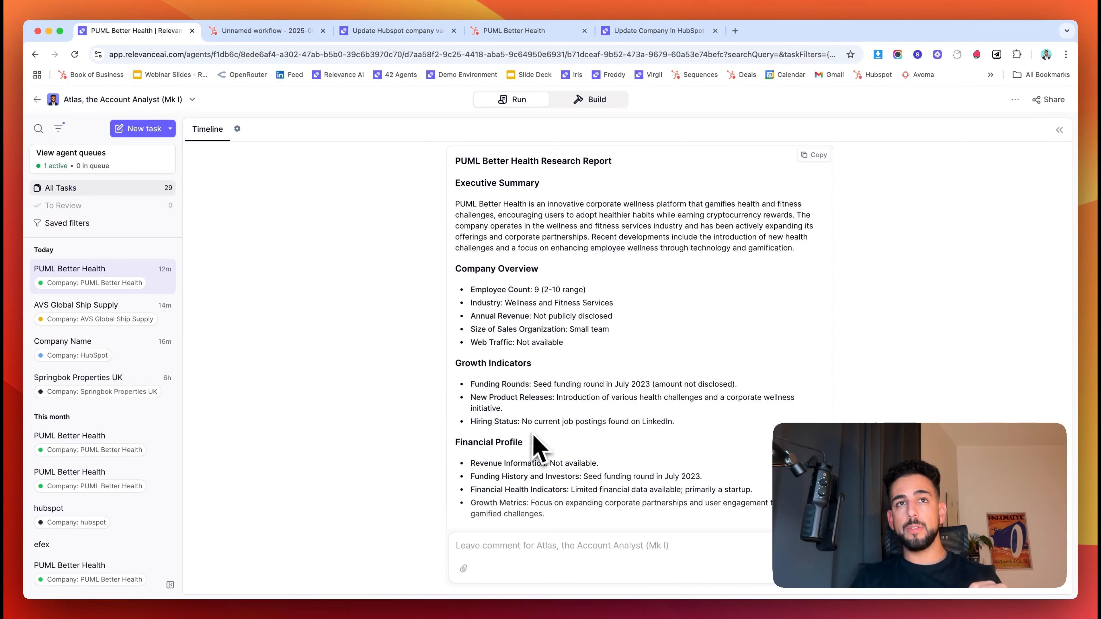
{"action": "triple_click", "coordinate": [487, 309]}
{"action": "left_click", "coordinate": [518, 307]}
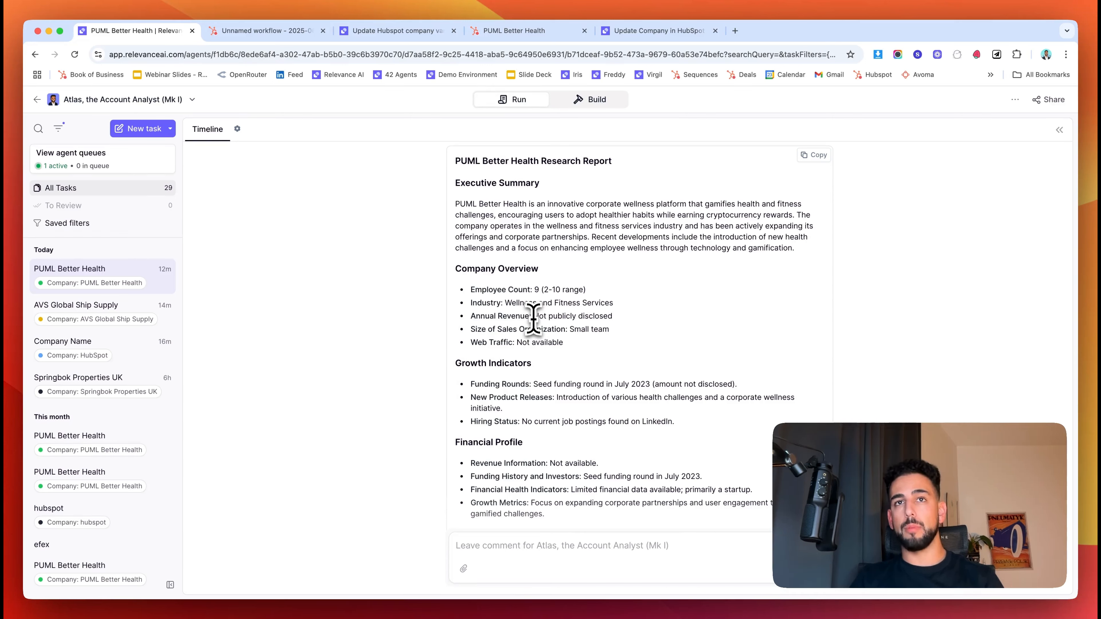
{"action": "scroll", "coordinate": [536, 316], "scroll_direction": "down", "scroll_amount": 1}
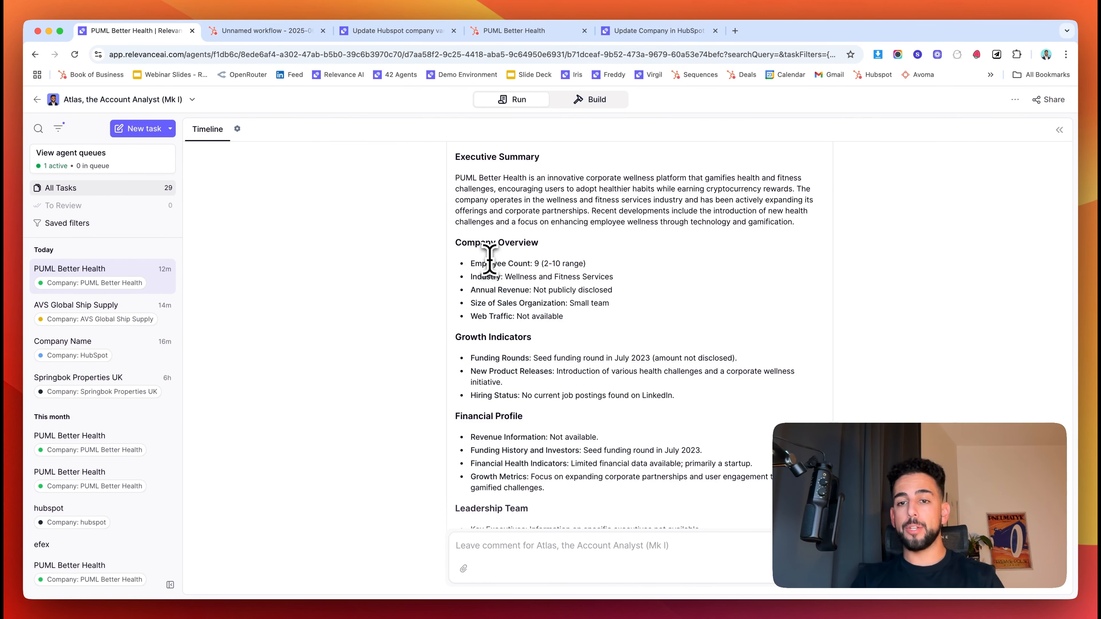
{"action": "left_click", "coordinate": [417, 32]}
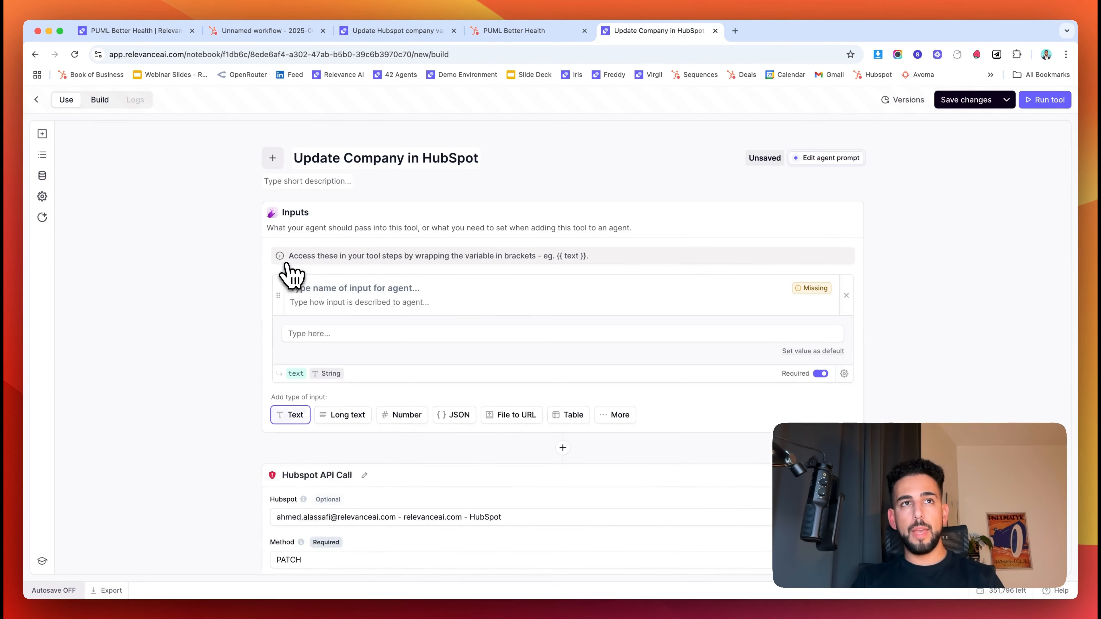
- Name the new text input 'Company ID' with the variable company_id
{"action": "left_click", "coordinate": [339, 288]}
{"action": "type", "text": "Company ID"}
{"action": "left_click", "coordinate": [298, 374]}
{"action": "type", "text": "company_id"}
{"action": "left_click", "coordinate": [196, 420]}
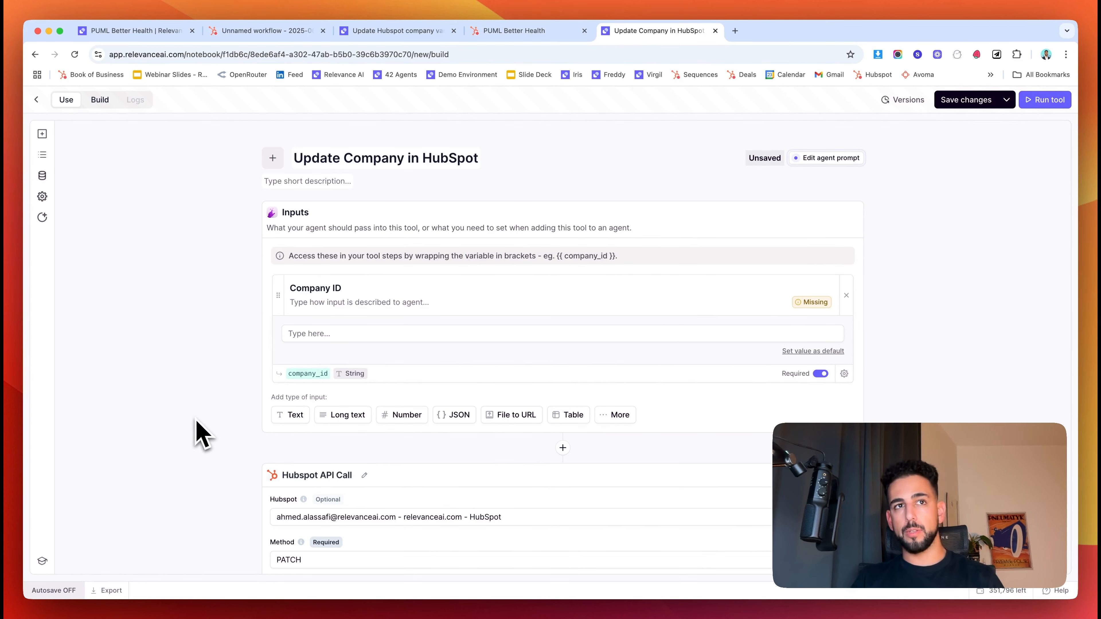
- Replace the relative path's placeholder with the {{company_id}} input variable
{"action": "scroll", "coordinate": [196, 419], "scroll_direction": "down", "scroll_amount": 2}
{"action": "scroll", "coordinate": [200, 432], "scroll_direction": "down", "scroll_amount": 1}
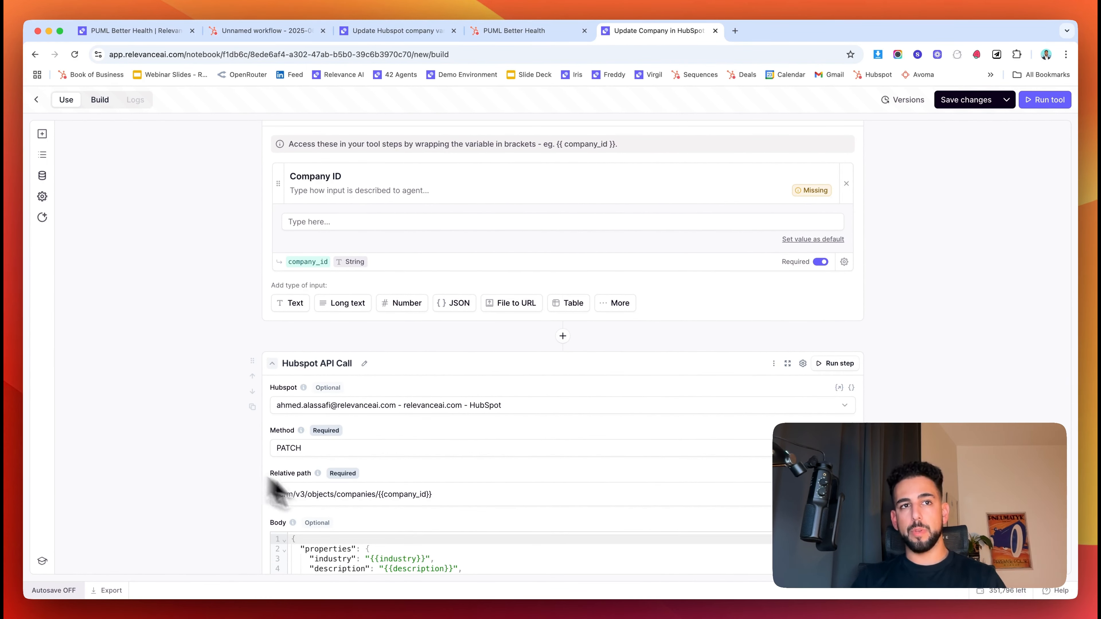
{"action": "scroll", "coordinate": [473, 497], "scroll_direction": "down", "scroll_amount": 1}
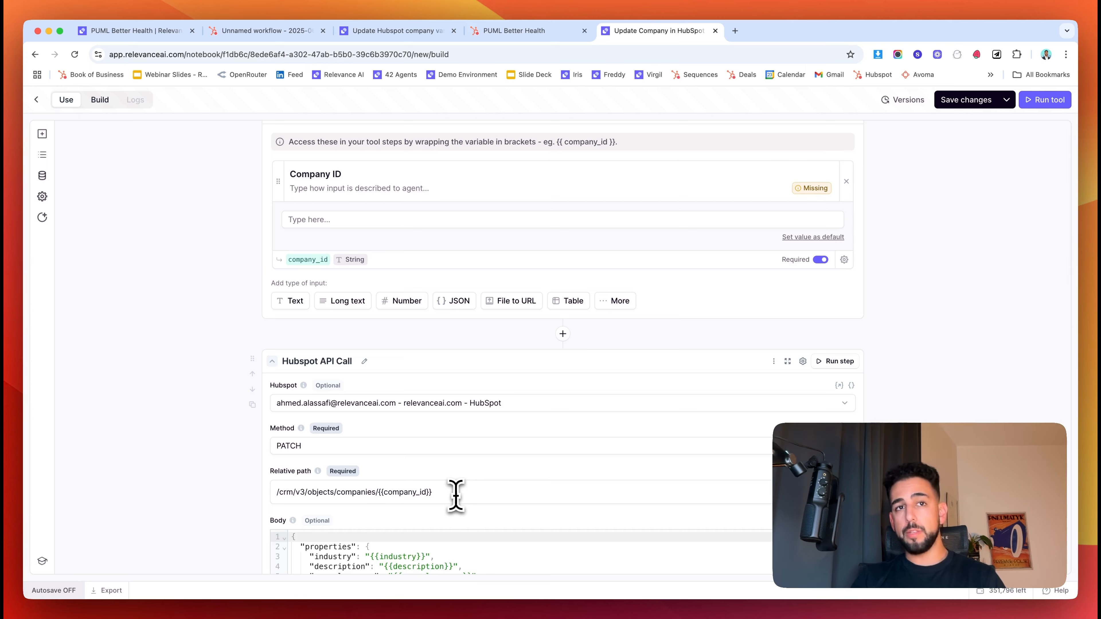
{"action": "left_click", "coordinate": [447, 496]}
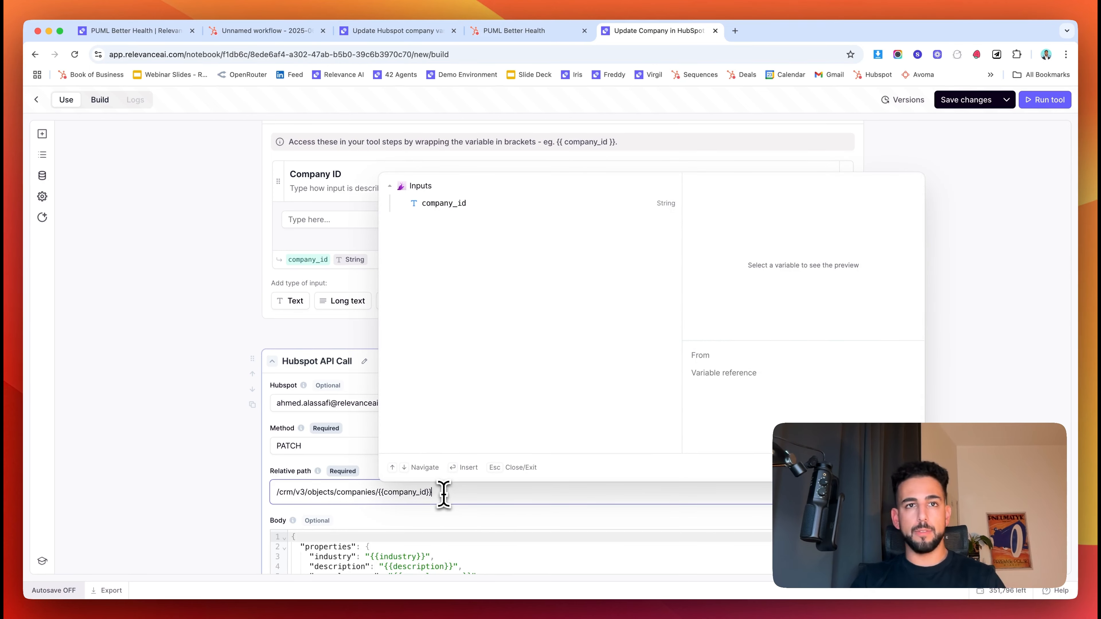
{"action": "left_click_drag", "start_coordinate": [443, 494], "coordinate": [380, 495]}
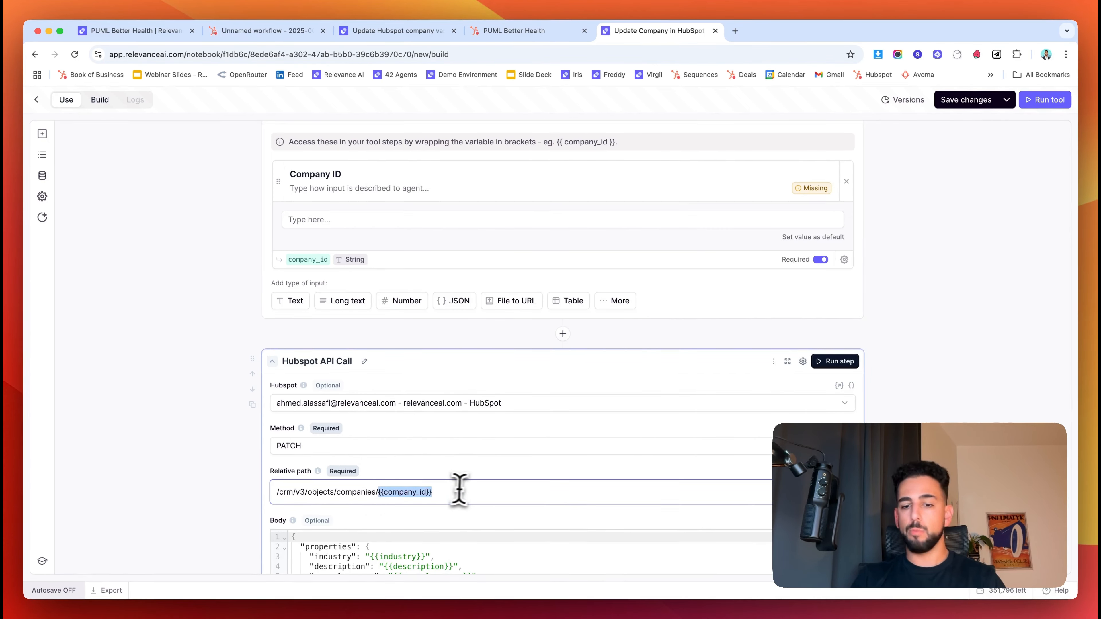
{"action": "key", "text": "BackSpace"}
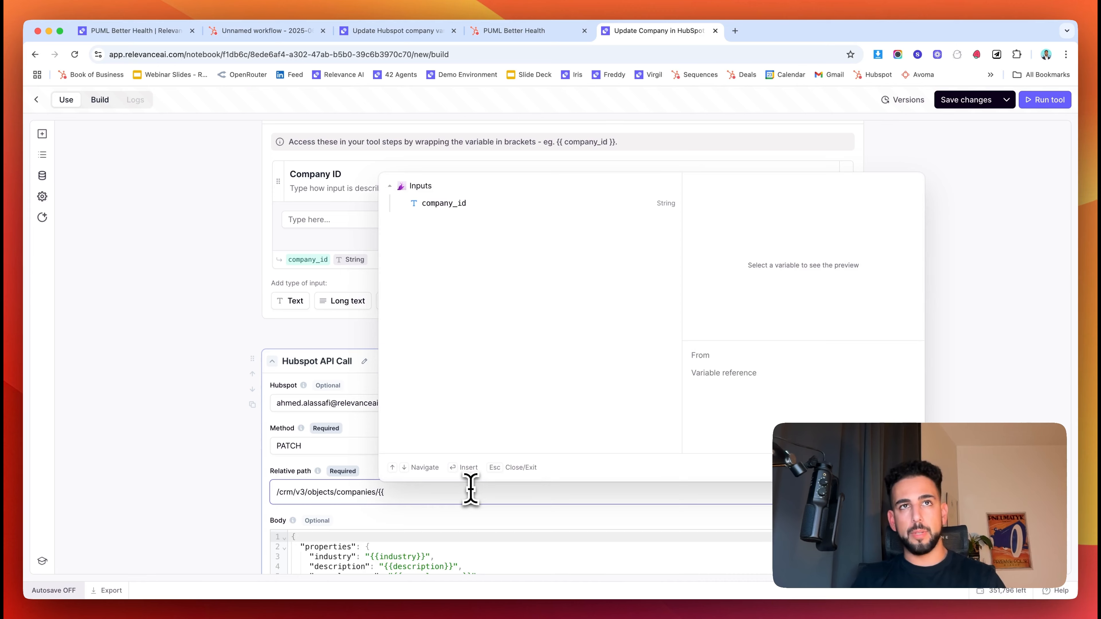
{"action": "left_click", "coordinate": [468, 205]}
{"action": "left_click", "coordinate": [177, 411]}
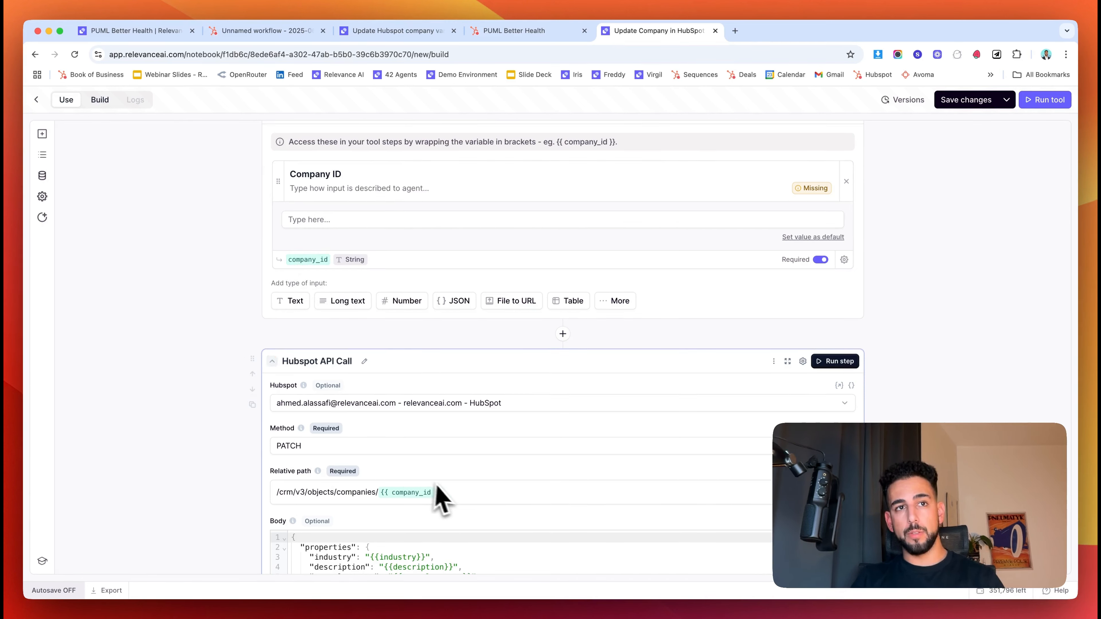
{"action": "type", "text": "}}"}
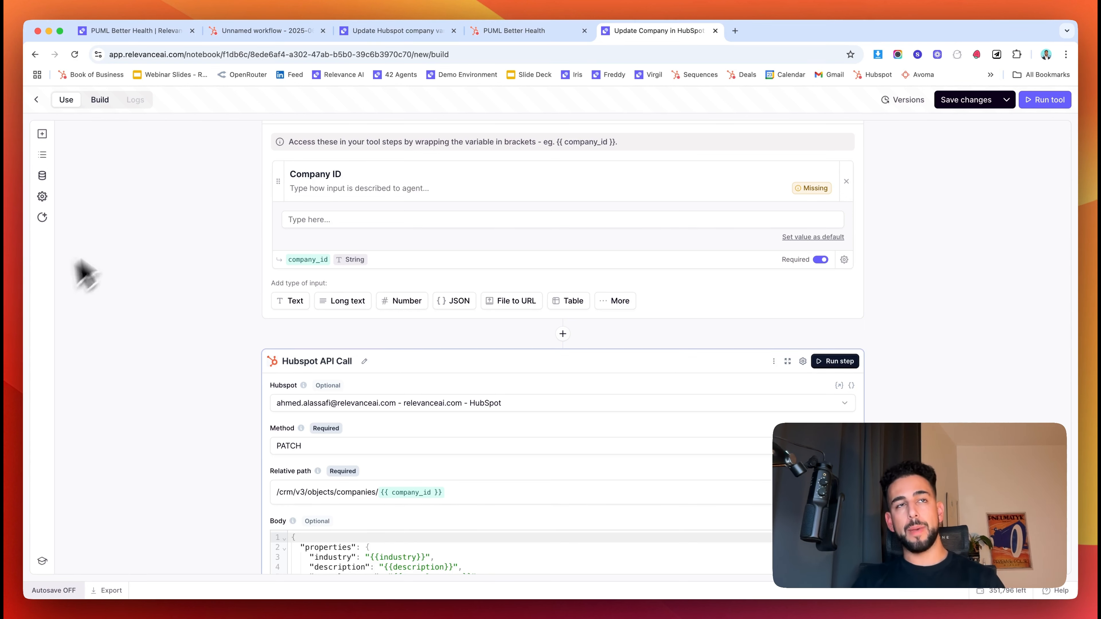
{"action": "left_click", "coordinate": [311, 220]}
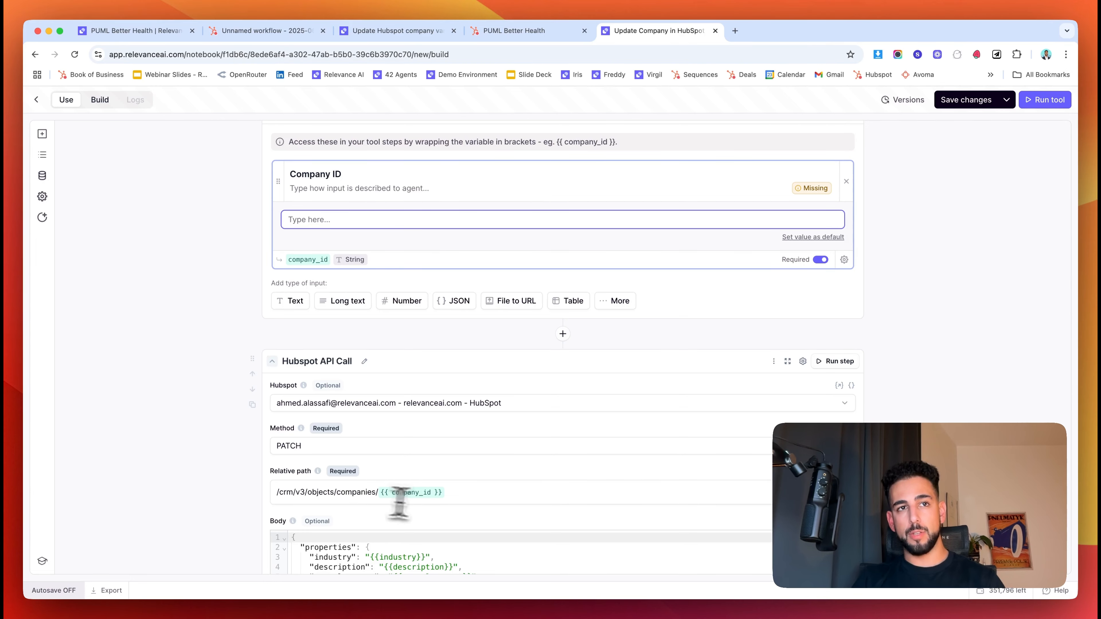
{"action": "left_click", "coordinate": [474, 500]}
{"action": "left_click", "coordinate": [162, 511]}
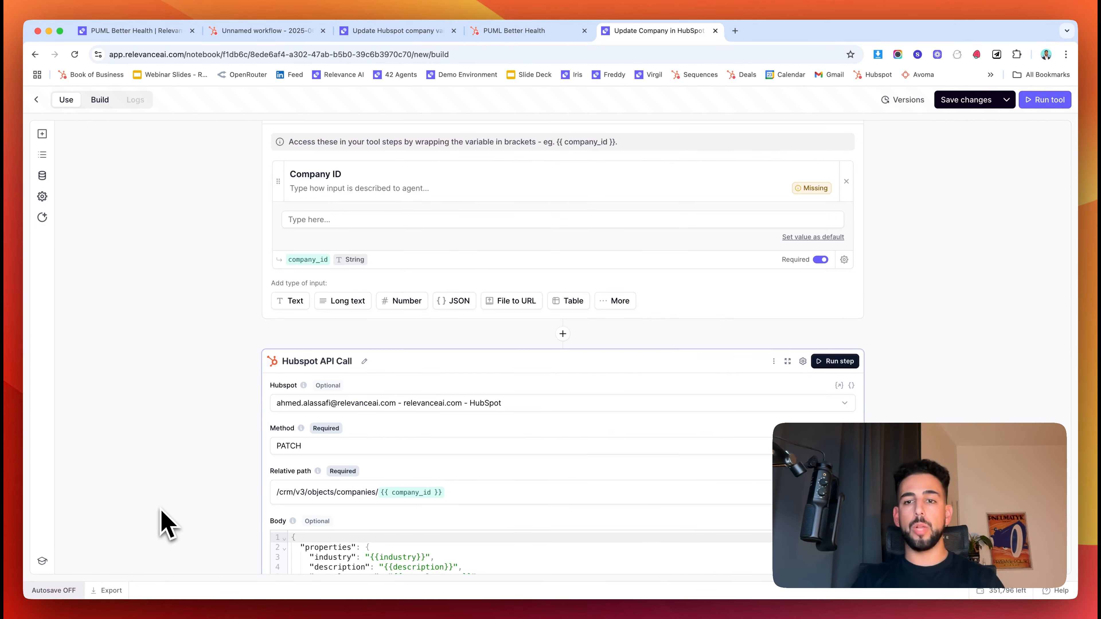
{"action": "scroll", "coordinate": [164, 490], "scroll_direction": "down", "scroll_amount": 3}
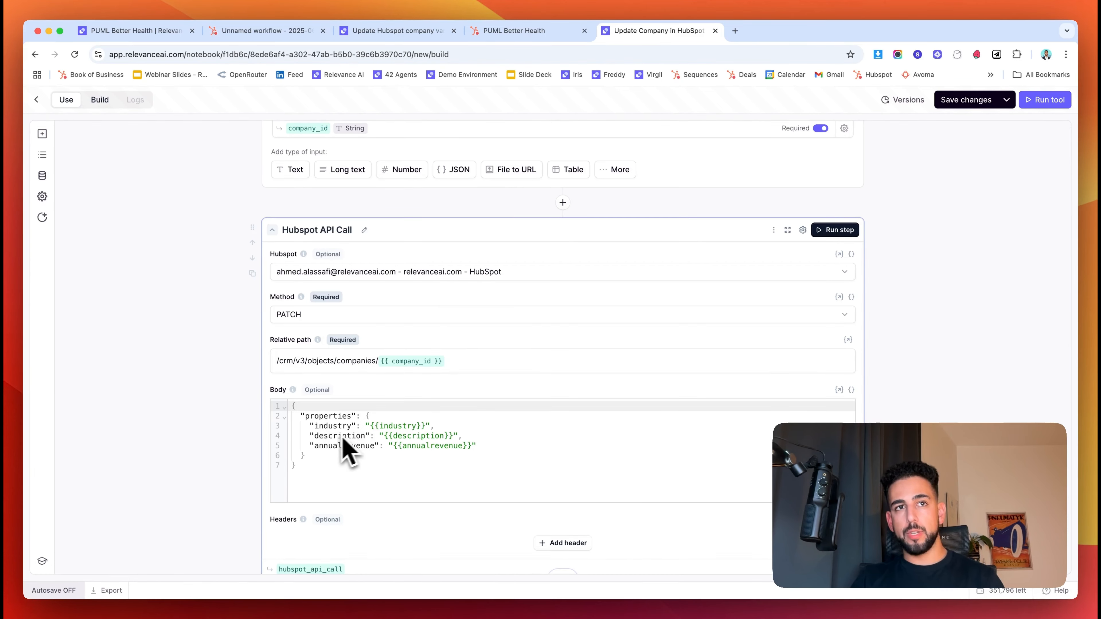
{"action": "scroll", "coordinate": [347, 456], "scroll_direction": "up", "scroll_amount": 1}
{"action": "scroll", "coordinate": [399, 481], "scroll_direction": "up", "scroll_amount": 3}
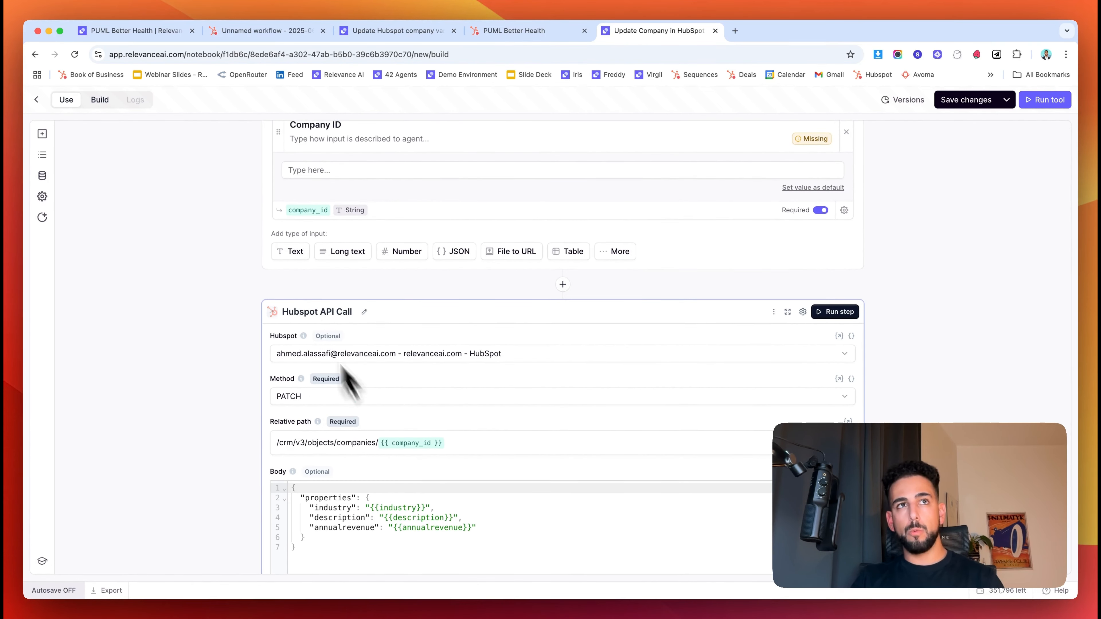
- Add three text inputs named Industry, Description and Annual Revenue
{"action": "left_click", "coordinate": [295, 254]}
{"action": "left_click", "coordinate": [292, 369]}
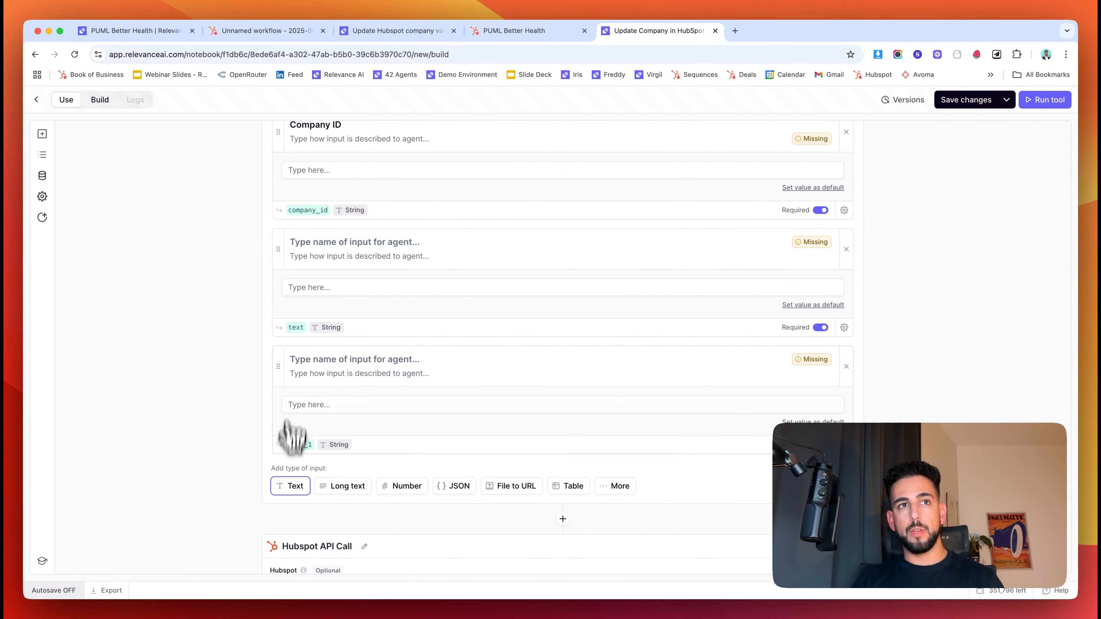
{"action": "left_click", "coordinate": [290, 485]}
{"action": "scroll", "coordinate": [308, 419], "scroll_direction": "down", "scroll_amount": 1}
{"action": "scroll", "coordinate": [304, 419], "scroll_direction": "down", "scroll_amount": 2}
{"action": "left_click", "coordinate": [326, 150]}
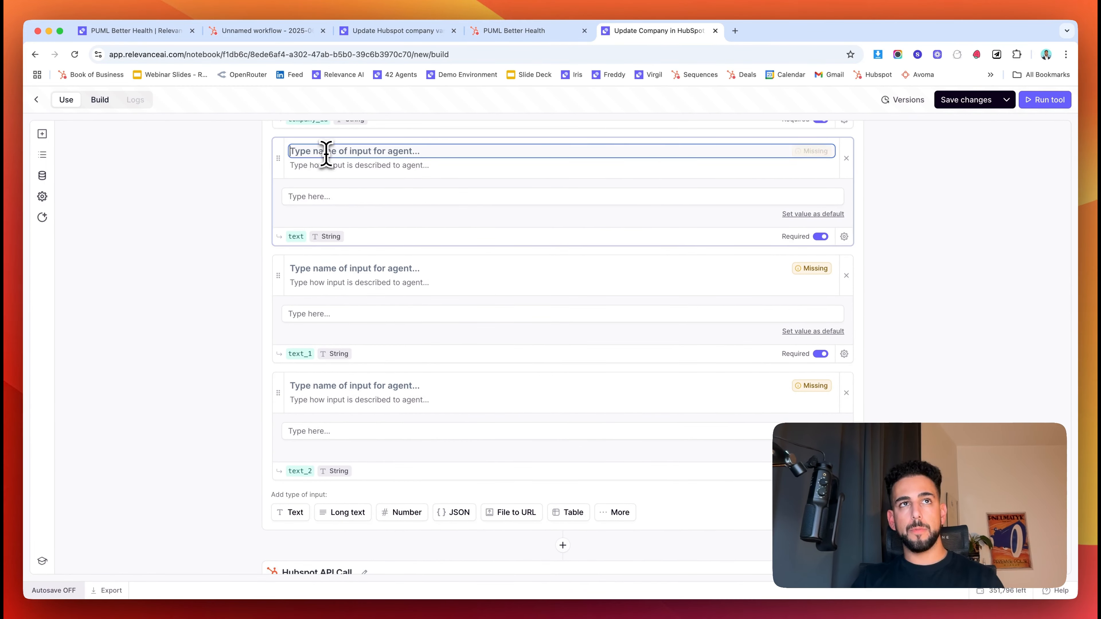
{"action": "type", "text": "Industry"}
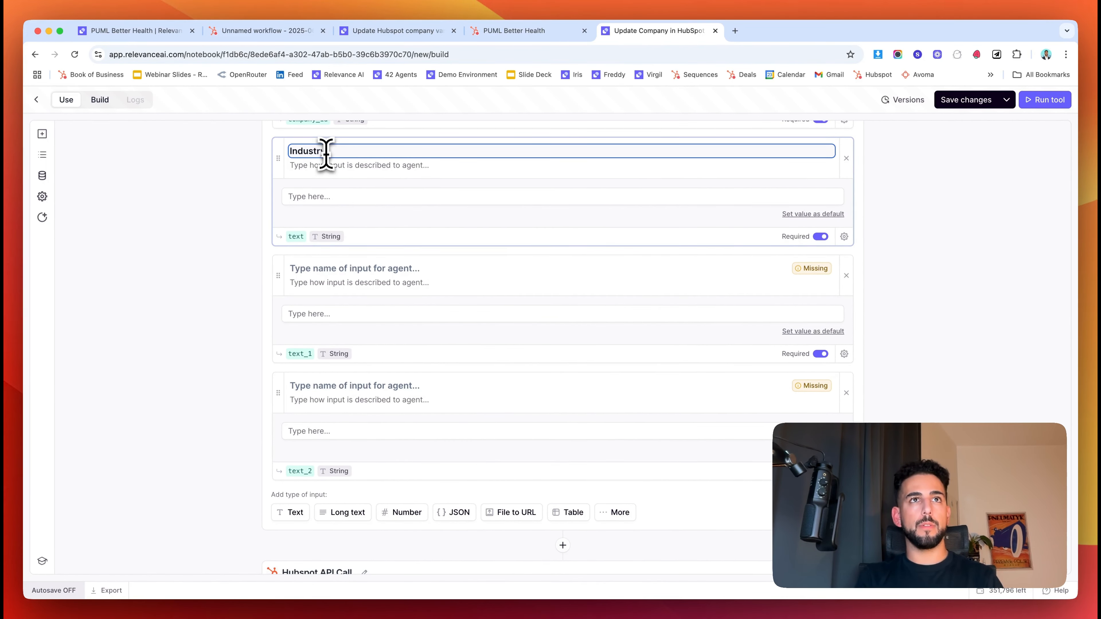
{"action": "key", "text": "Tab"}
{"action": "left_click", "coordinate": [376, 268]}
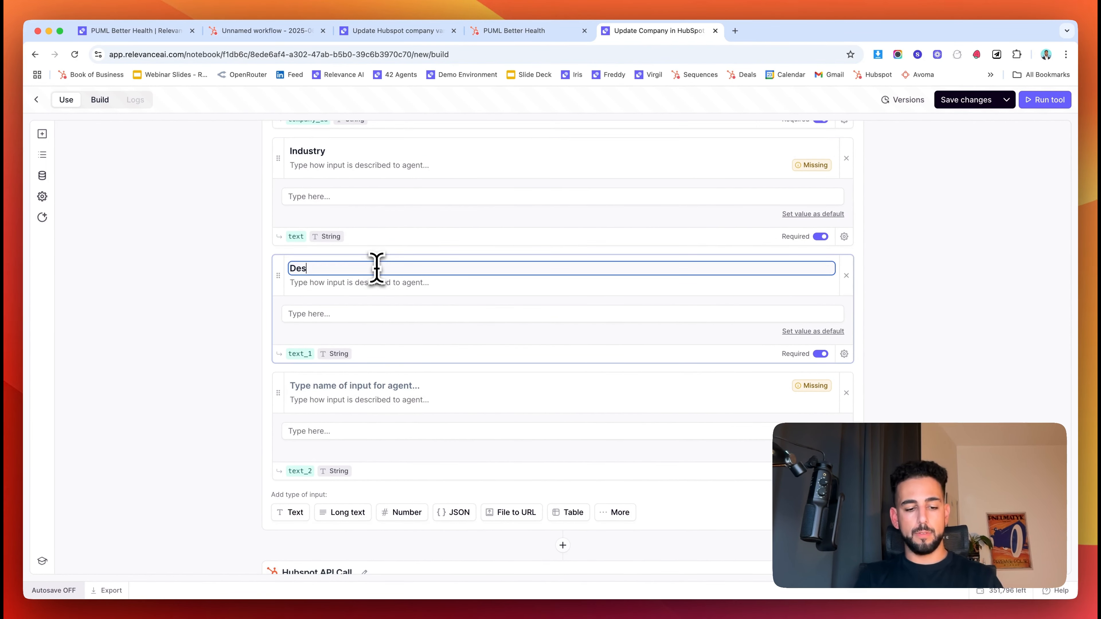
{"action": "left_click", "coordinate": [380, 382]}
{"action": "left_click", "coordinate": [380, 385]}
{"action": "type", "text": "Annual Revenu"}
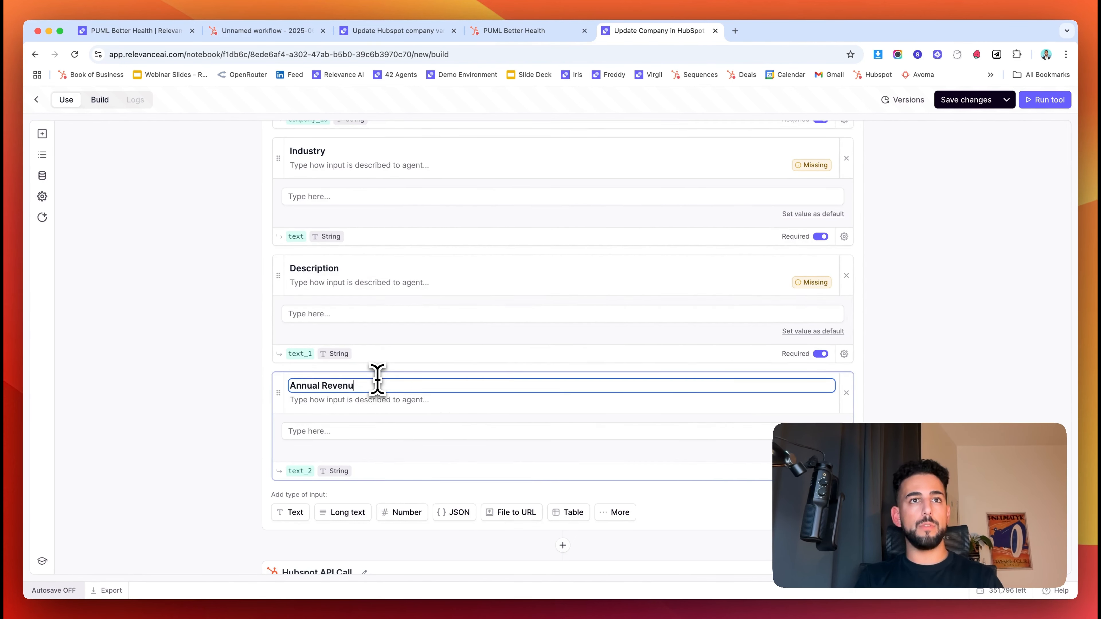
{"action": "scroll", "coordinate": [377, 380], "scroll_direction": "down", "scroll_amount": 5}
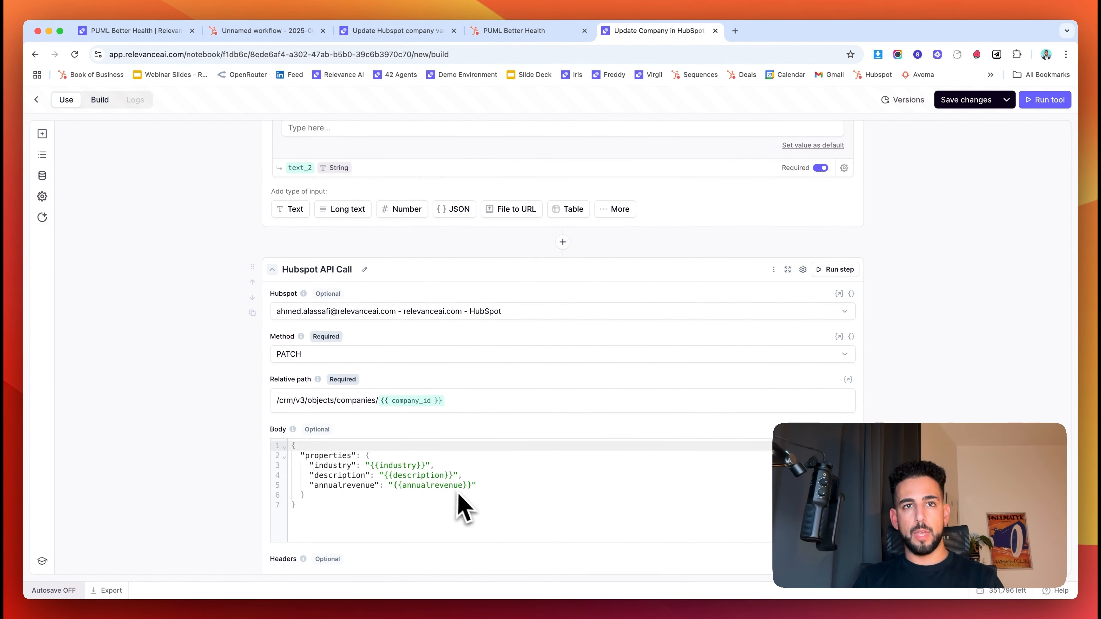
{"action": "scroll", "coordinate": [350, 466], "scroll_direction": "up", "scroll_amount": 5}
{"action": "type", "text": "industry"}
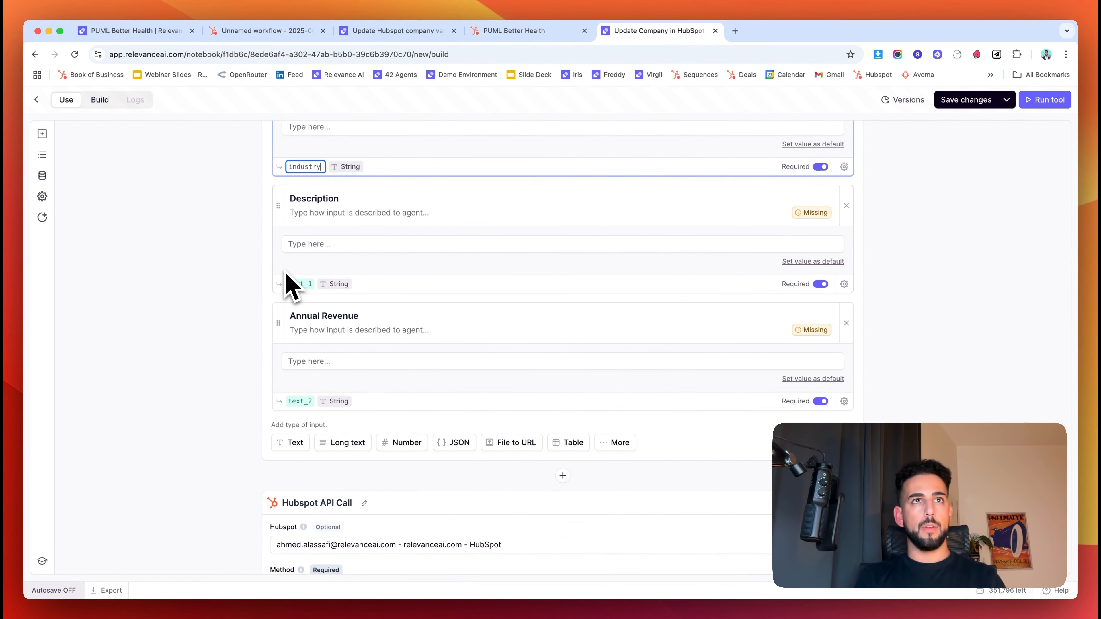
- Rename the Description input's variable and check the input variables against the body placeholders
{"action": "double_click", "coordinate": [301, 284]}
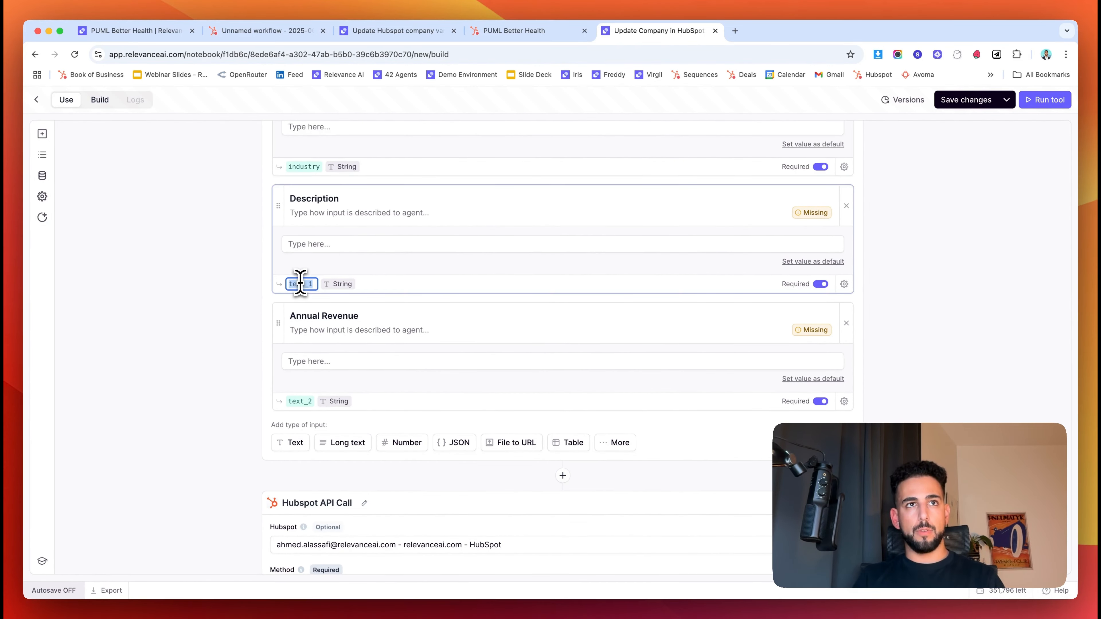
{"action": "scroll", "coordinate": [261, 347], "scroll_direction": "down", "scroll_amount": 5}
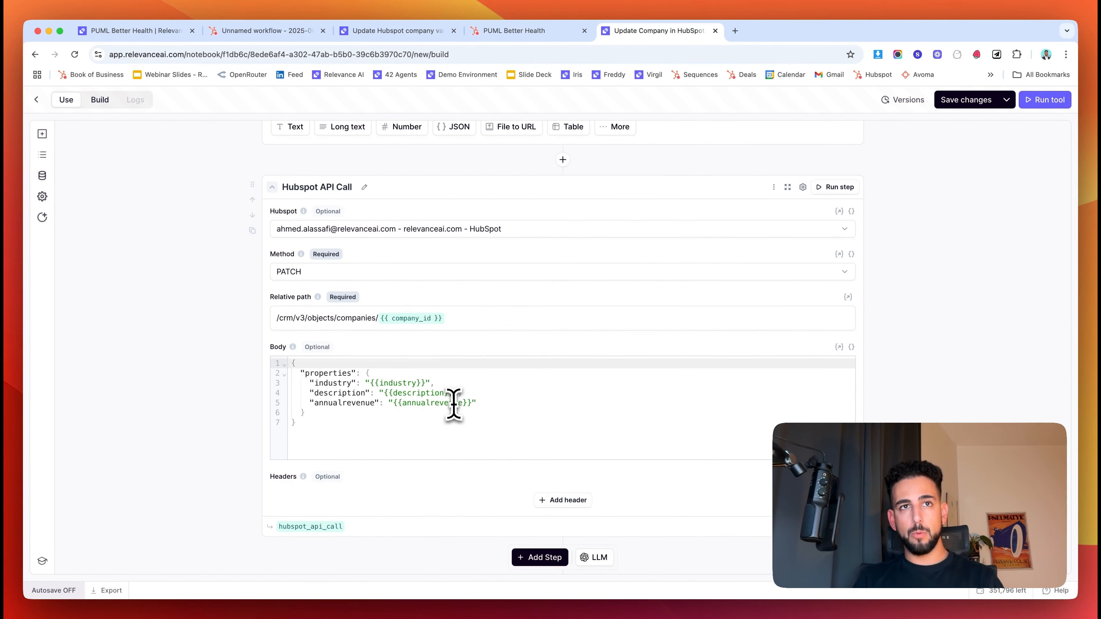
{"action": "left_click_drag", "start_coordinate": [372, 382], "coordinate": [426, 383]}
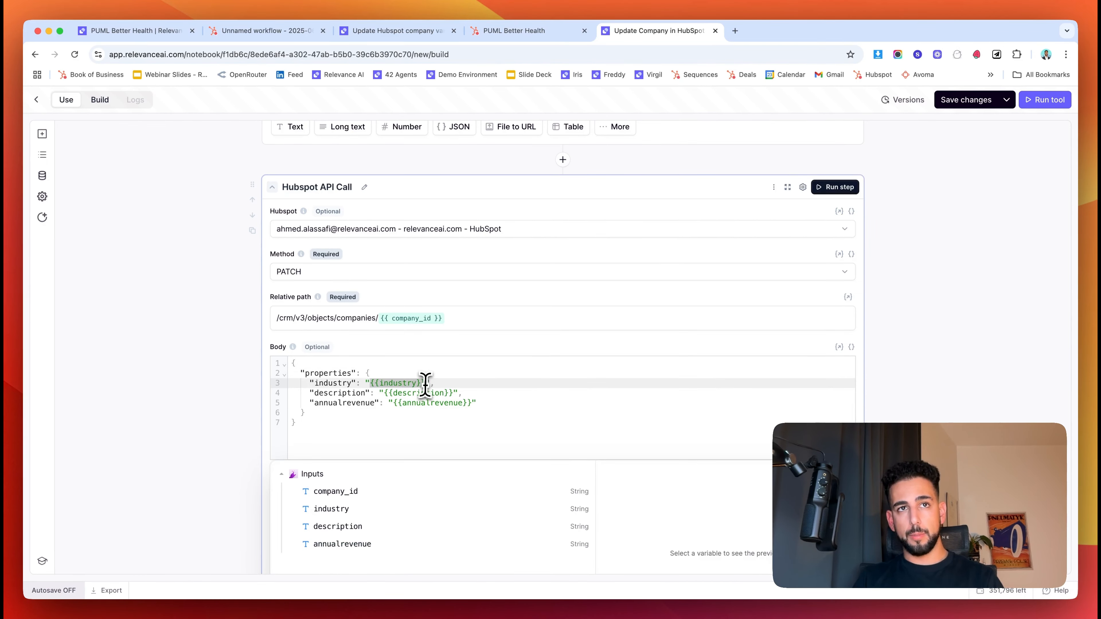
{"action": "left_click", "coordinate": [205, 388]}
{"action": "left_click", "coordinate": [424, 393]}
{"action": "left_click", "coordinate": [409, 385]}
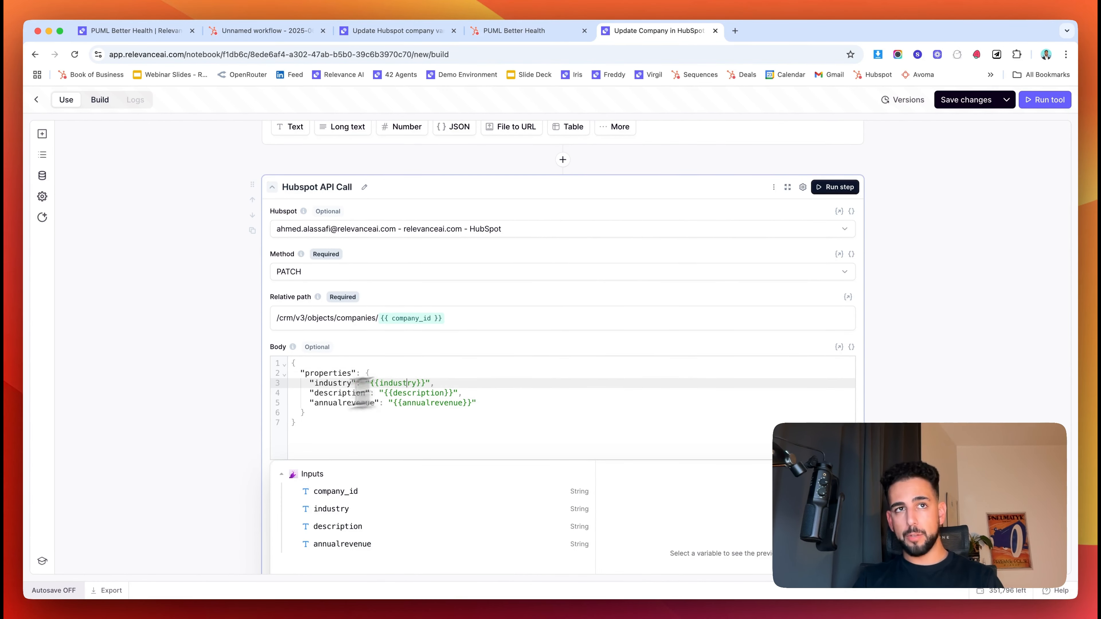
{"action": "left_click", "coordinate": [227, 409]}
{"action": "scroll", "coordinate": [228, 408], "scroll_direction": "up", "scroll_amount": 5}
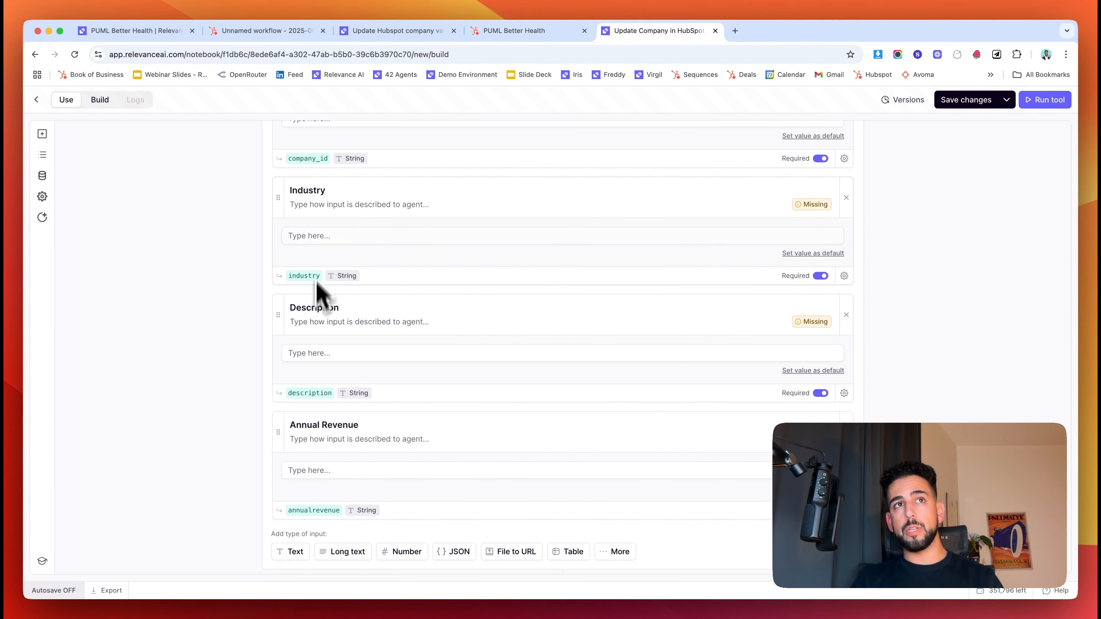
- Describe the Industry and Description inputs as 'The industry of the company' and 'The description of the company'
{"action": "left_click", "coordinate": [298, 205]}
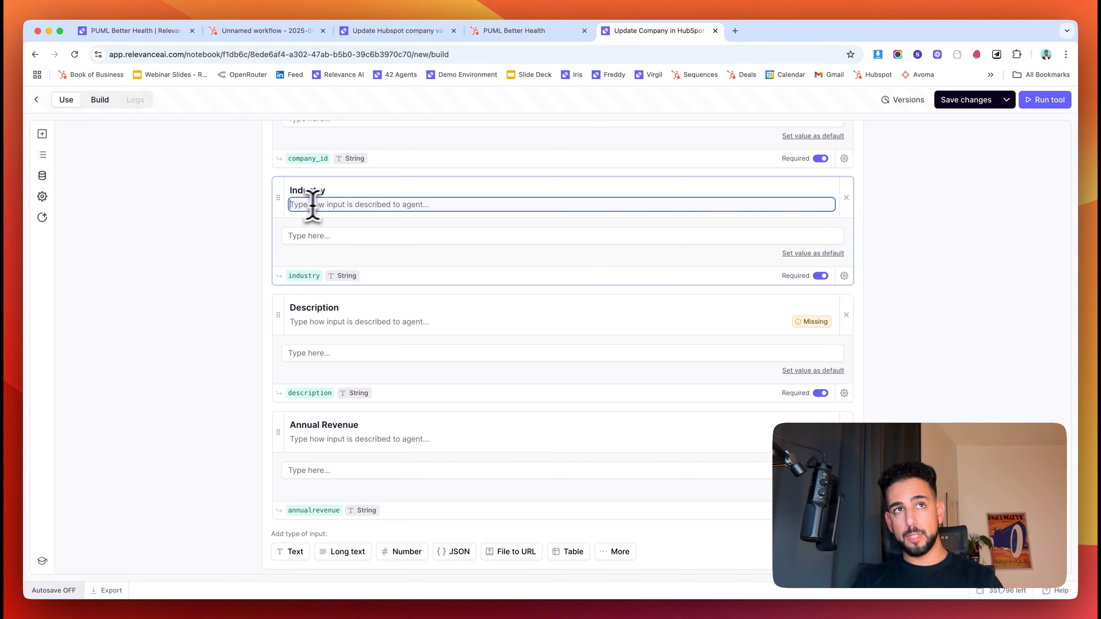
{"action": "type", "text": "The industry of the compa"}
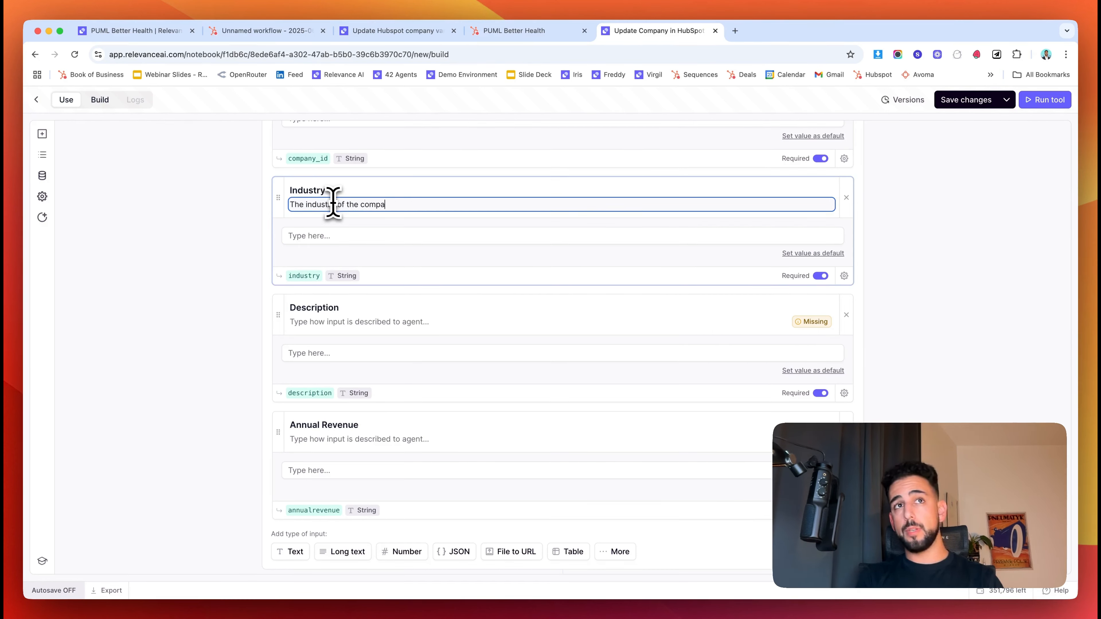
{"action": "type", "text": "ny"}
{"action": "left_click", "coordinate": [325, 323]}
{"action": "type", "text": "The industry of the company"}
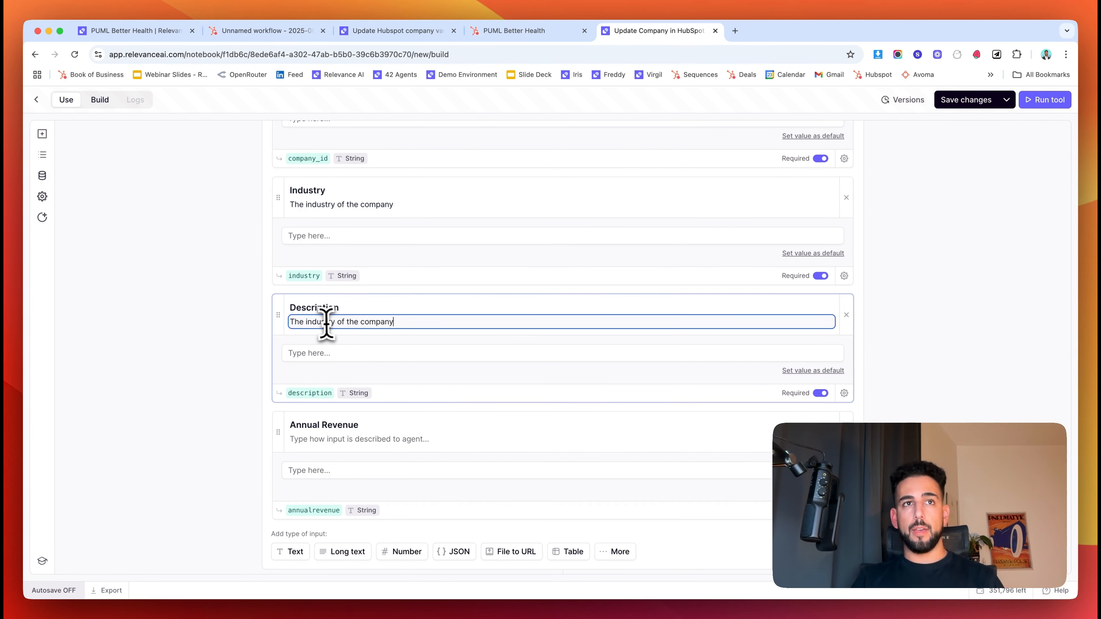
{"action": "double_click", "coordinate": [323, 323]}
{"action": "type", "text": "dse"}
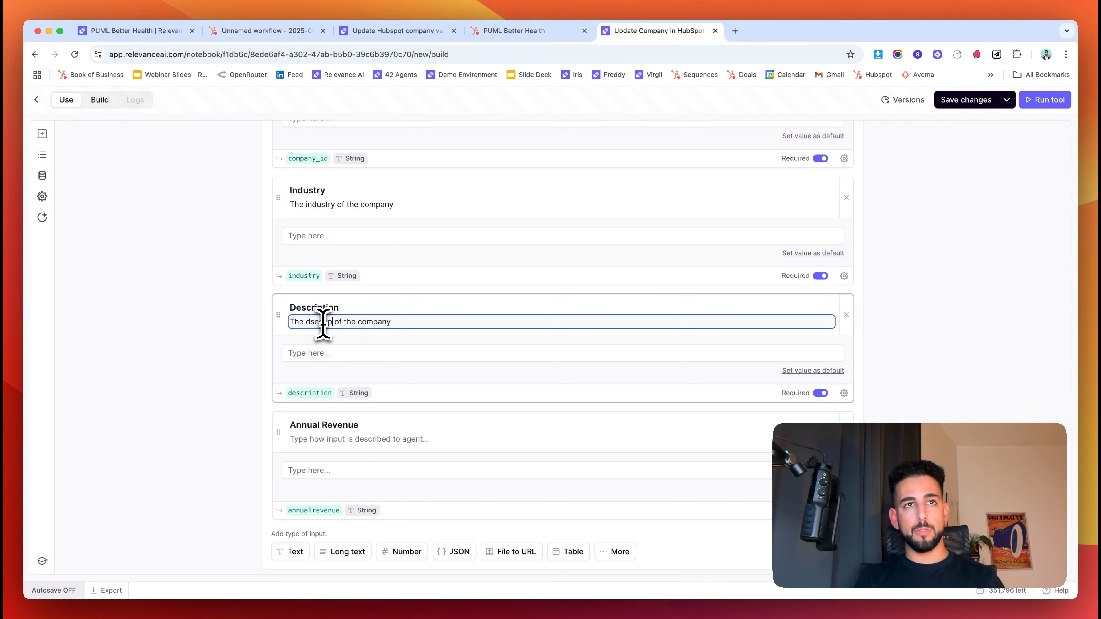
{"action": "type", "text": "ti"}
{"action": "key", "text": "super+a"}
{"action": "key", "text": "BackSpace"}
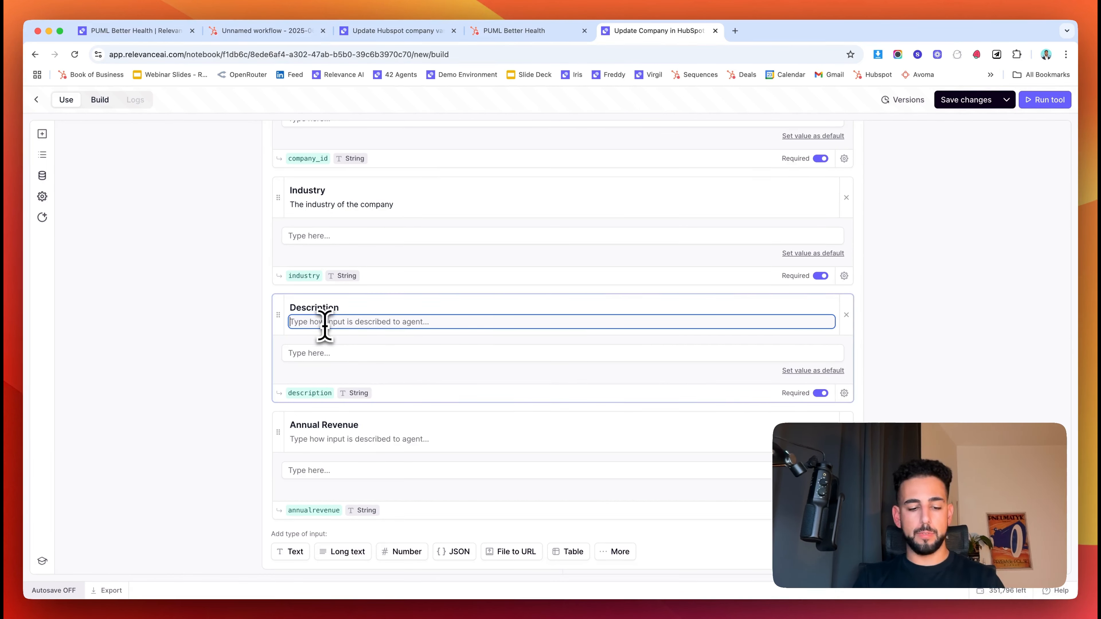
{"action": "type", "text": "The industry of the company"}
{"action": "double_click", "coordinate": [318, 323]}
{"action": "type", "text": "descrip"}
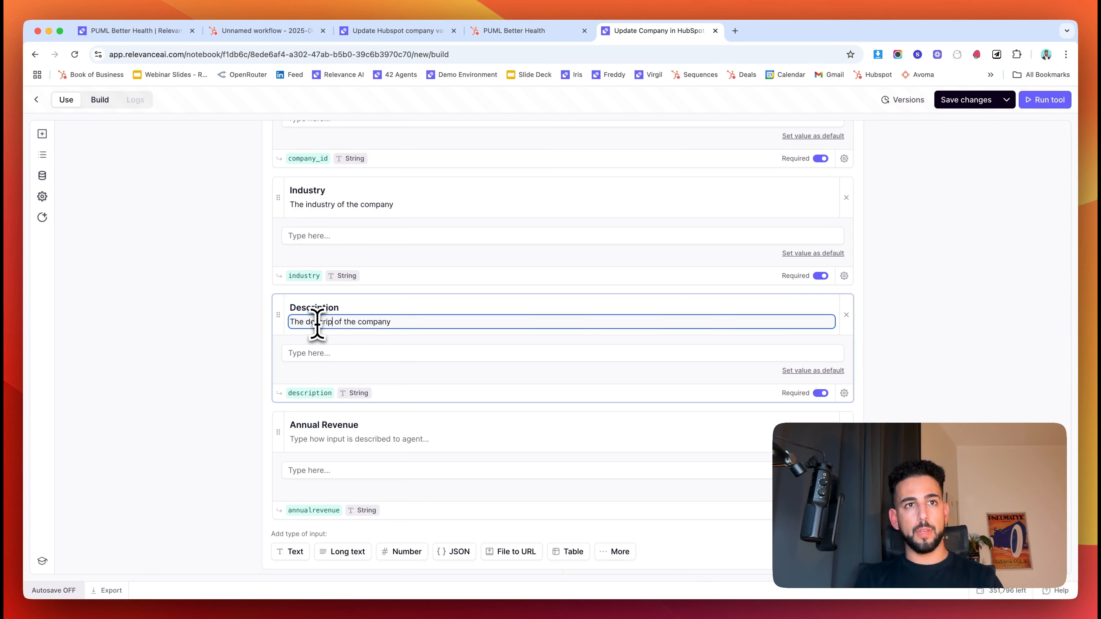
{"action": "type", "text": "tion"}
- Describe the Annual Revenue input as 'The annual revenue of the company'
{"action": "left_click", "coordinate": [324, 442]}
{"action": "type", "text": "The description of the company"}
{"action": "double_click", "coordinate": [324, 442]}
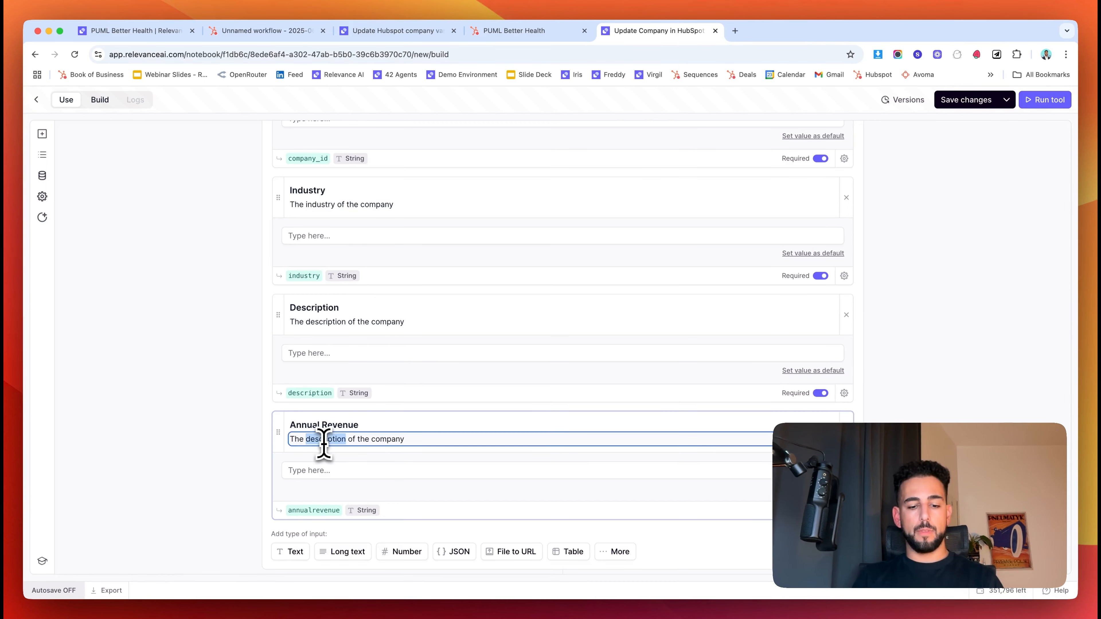
{"action": "type", "text": "ann"}
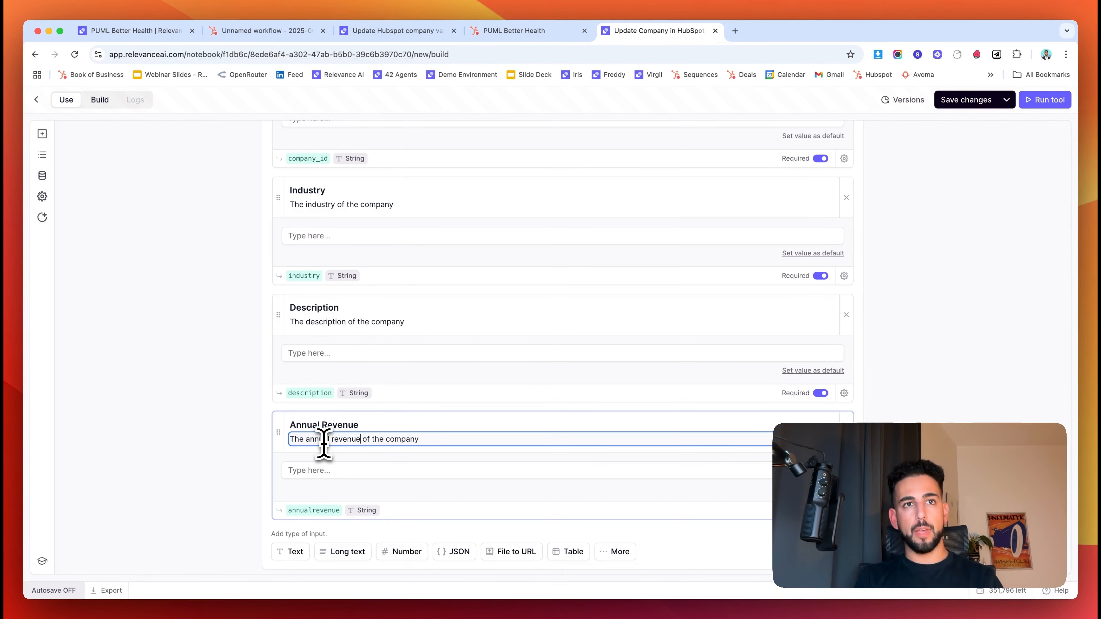
{"action": "type", "text": "ual revenue"}
{"action": "left_click", "coordinate": [186, 456]}
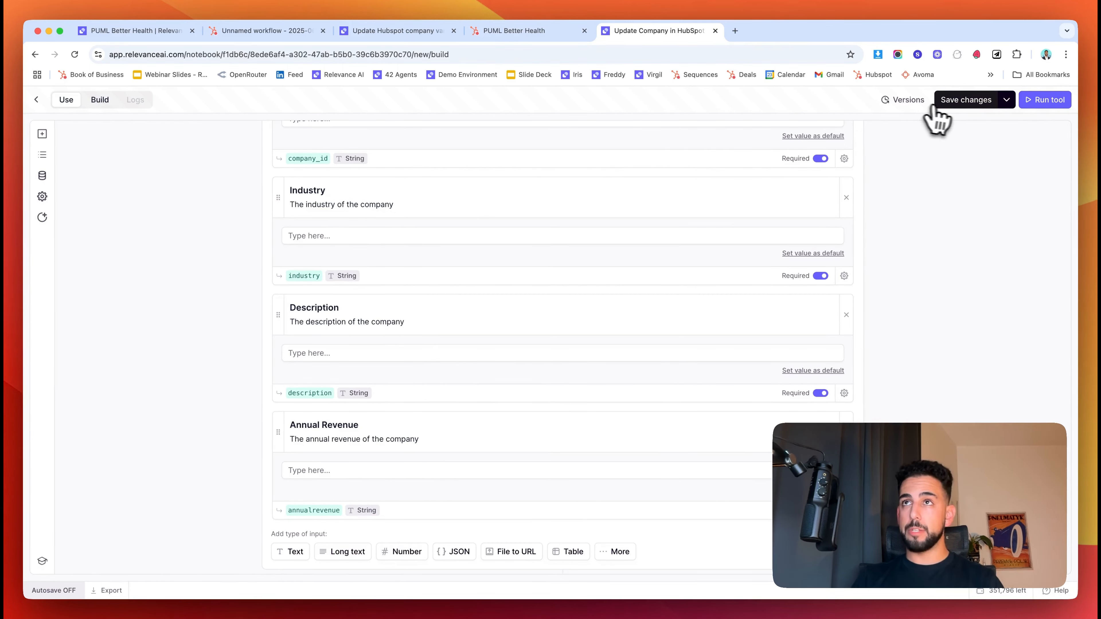
- Save the Update Company in HubSpot tool and review its Hubspot API Call step
{"action": "left_click", "coordinate": [954, 101]}
{"action": "scroll", "coordinate": [385, 353], "scroll_direction": "down", "scroll_amount": 5}
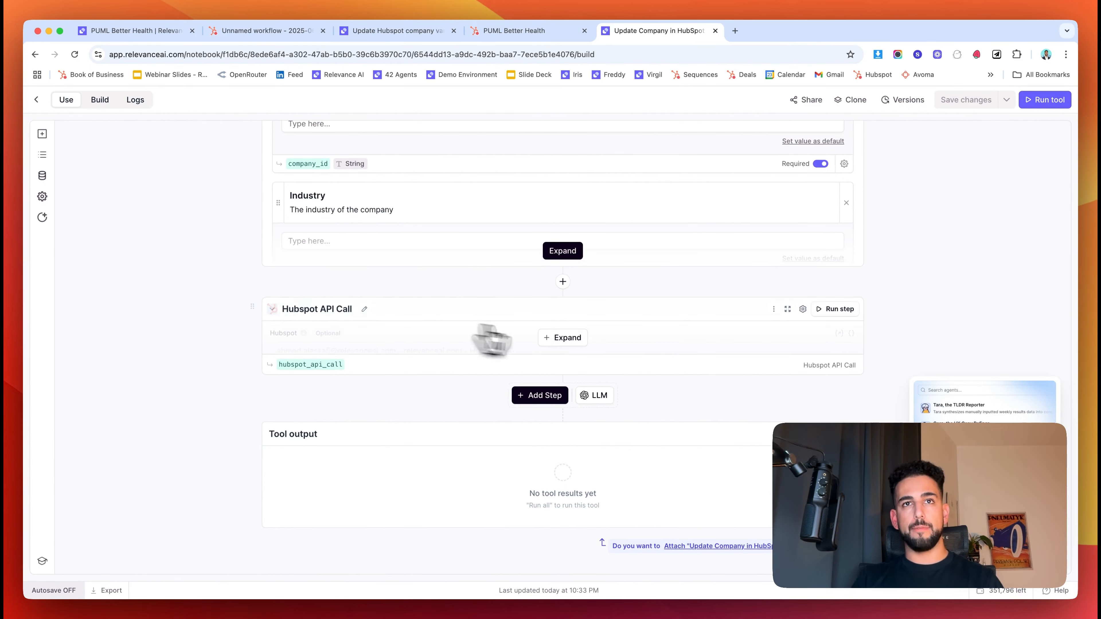
{"action": "left_click", "coordinate": [562, 337]}
{"action": "scroll", "coordinate": [260, 412], "scroll_direction": "down", "scroll_amount": 3}
{"action": "scroll", "coordinate": [204, 425], "scroll_direction": "down", "scroll_amount": 3}
{"action": "left_click", "coordinate": [130, 30]}
- Copy the company's record ID, industry 'Wellness and Fitness Services' and Executive Summary from the report
{"action": "scroll", "coordinate": [533, 391], "scroll_direction": "up", "scroll_amount": 5}
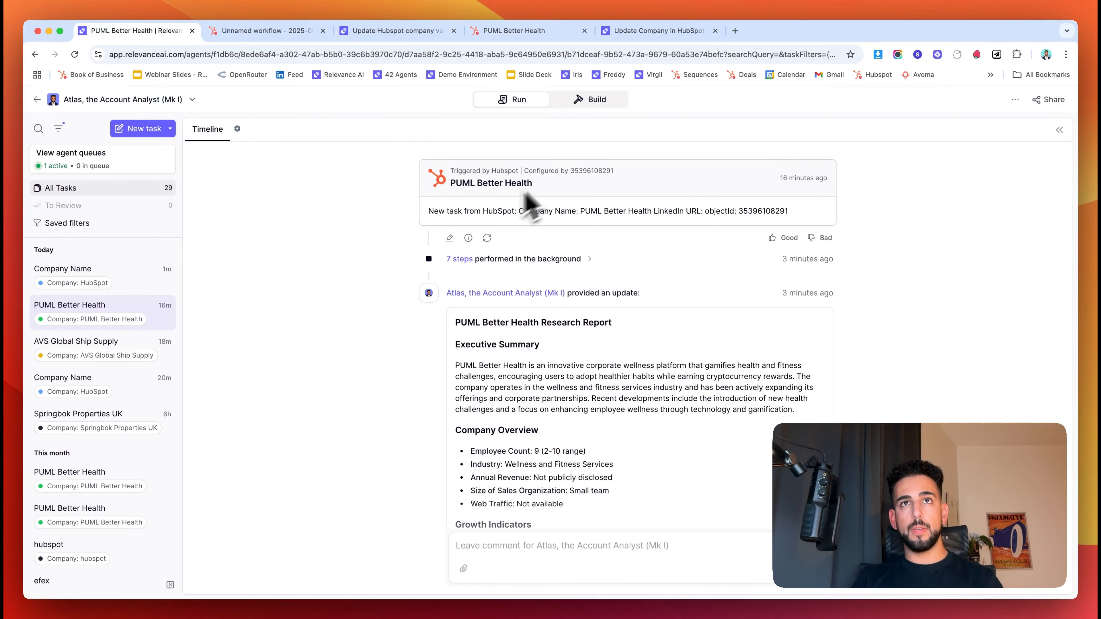
{"action": "left_click_drag", "start_coordinate": [789, 212], "coordinate": [738, 212]}
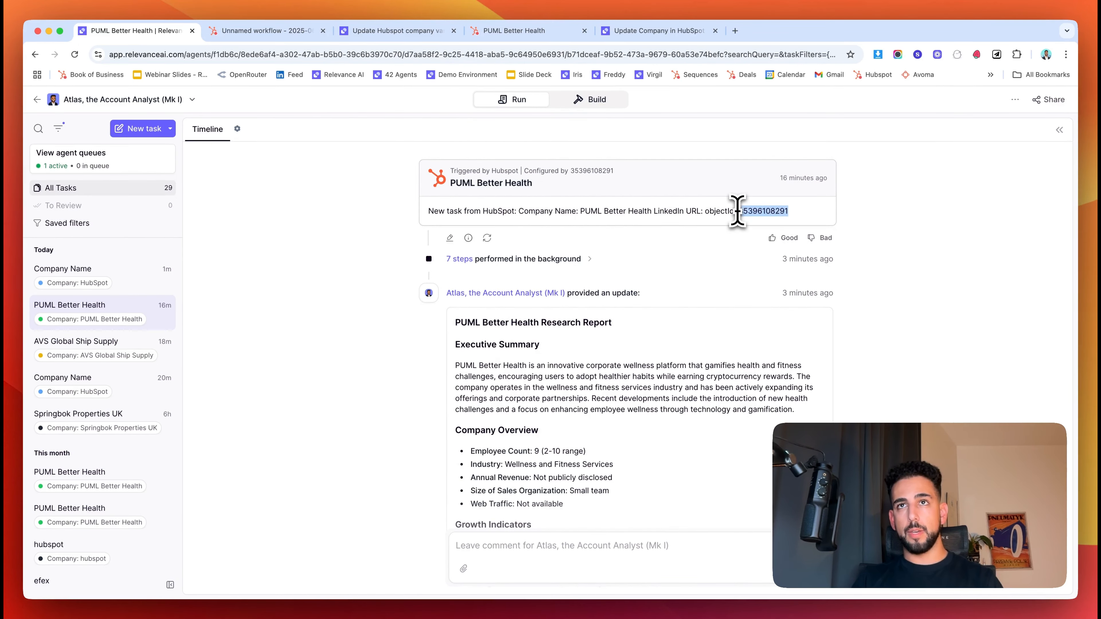
{"action": "left_click_drag", "start_coordinate": [613, 462], "coordinate": [505, 462]}
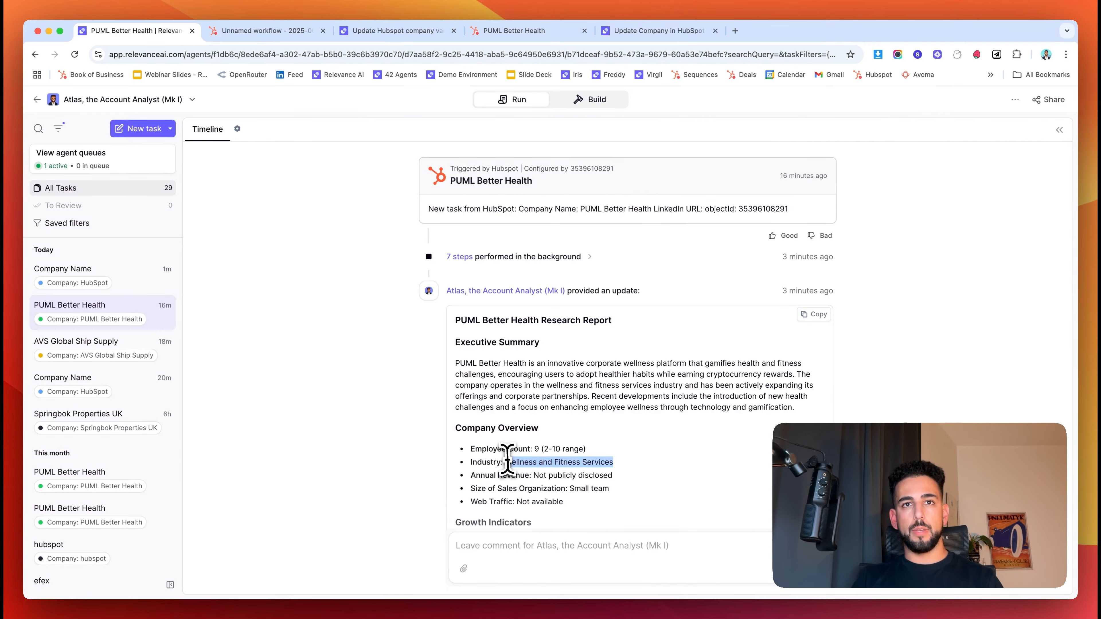
{"action": "triple_click", "coordinate": [560, 382]}
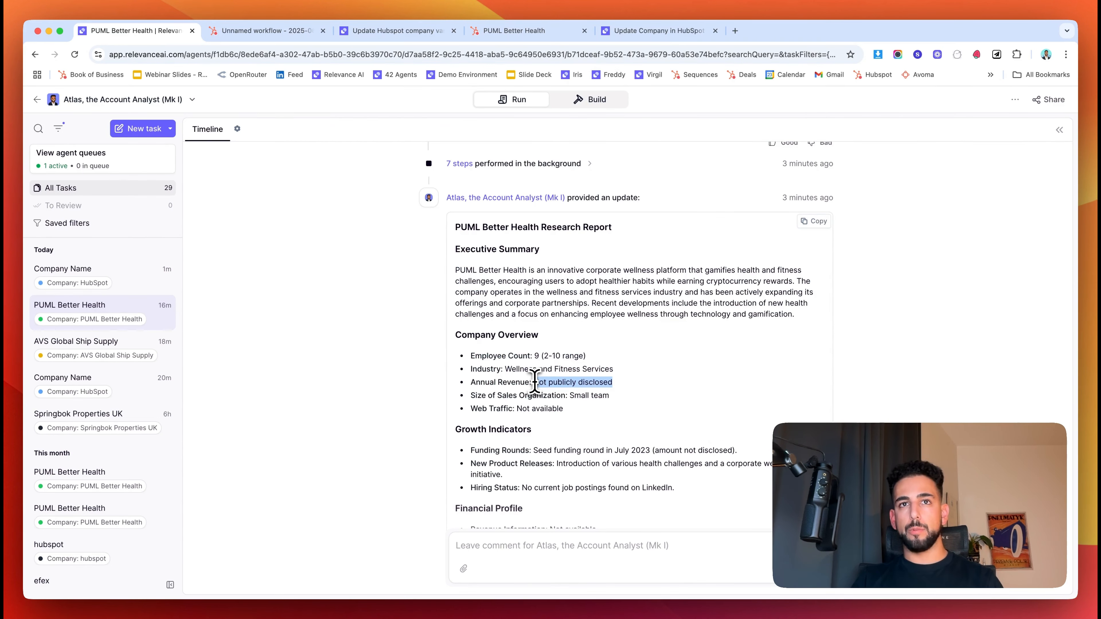
{"action": "left_click", "coordinate": [333, 362]}
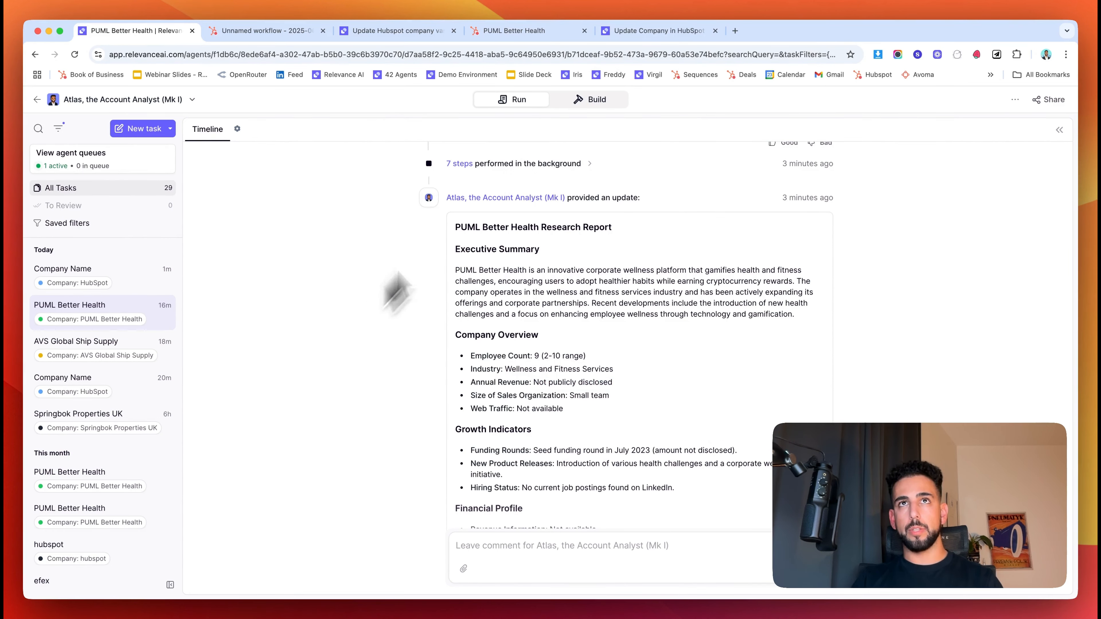
{"action": "left_click", "coordinate": [657, 31]}
{"action": "scroll", "coordinate": [410, 477], "scroll_direction": "down", "scroll_amount": 3}
- Run the tool with the test values; HubSpot returns a 400 error rejecting the industry value
{"action": "left_click", "coordinate": [351, 494]}
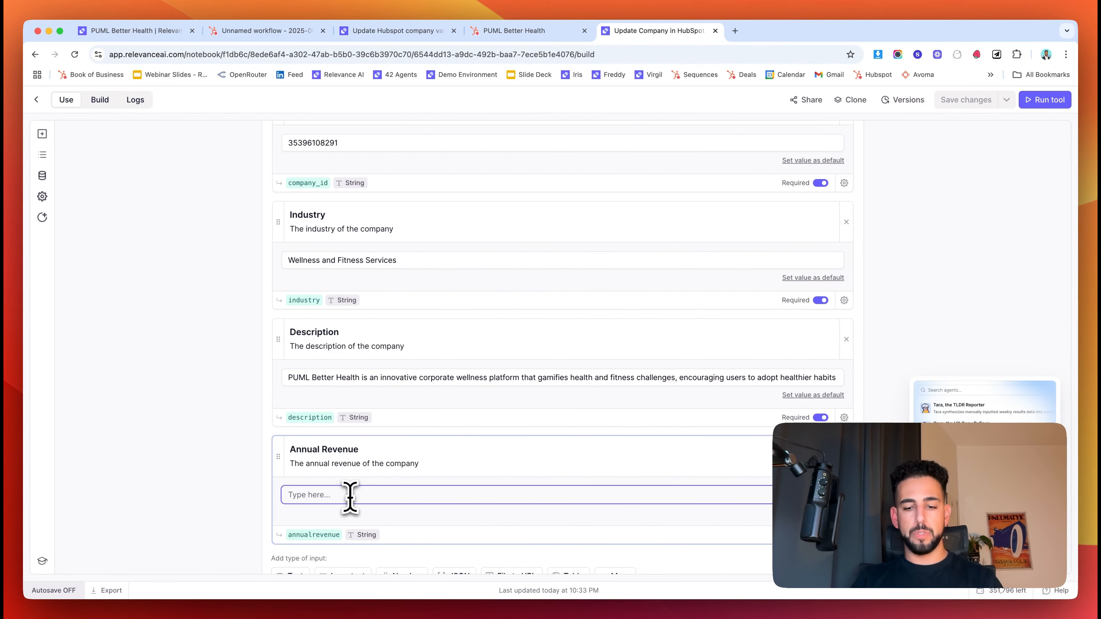
{"action": "scroll", "coordinate": [303, 434], "scroll_direction": "down", "scroll_amount": 10}
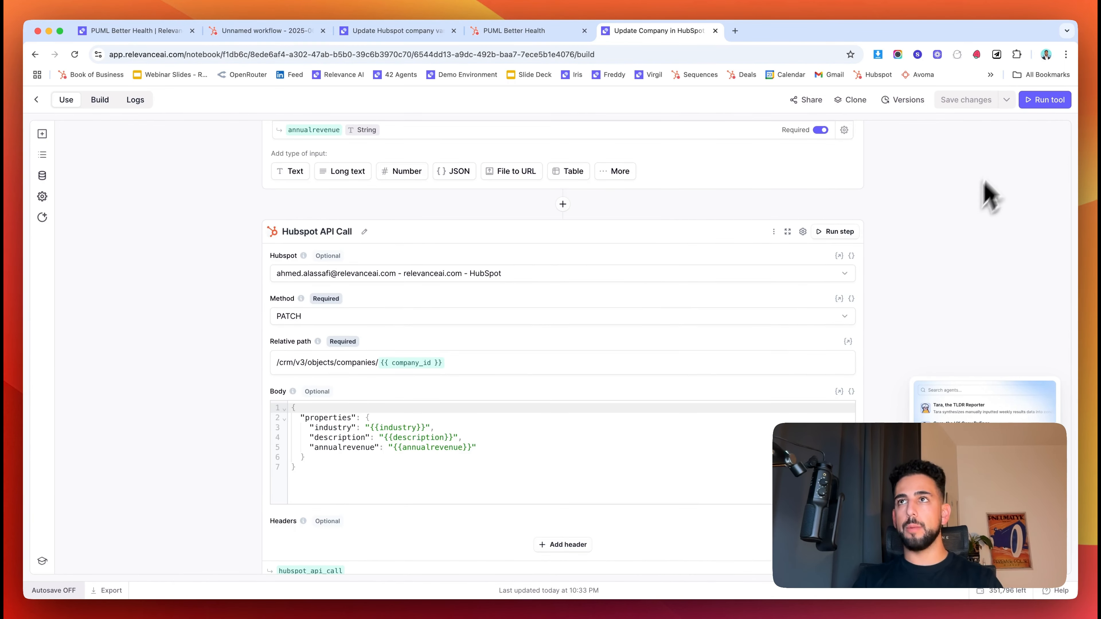
{"action": "left_click", "coordinate": [1043, 100]}
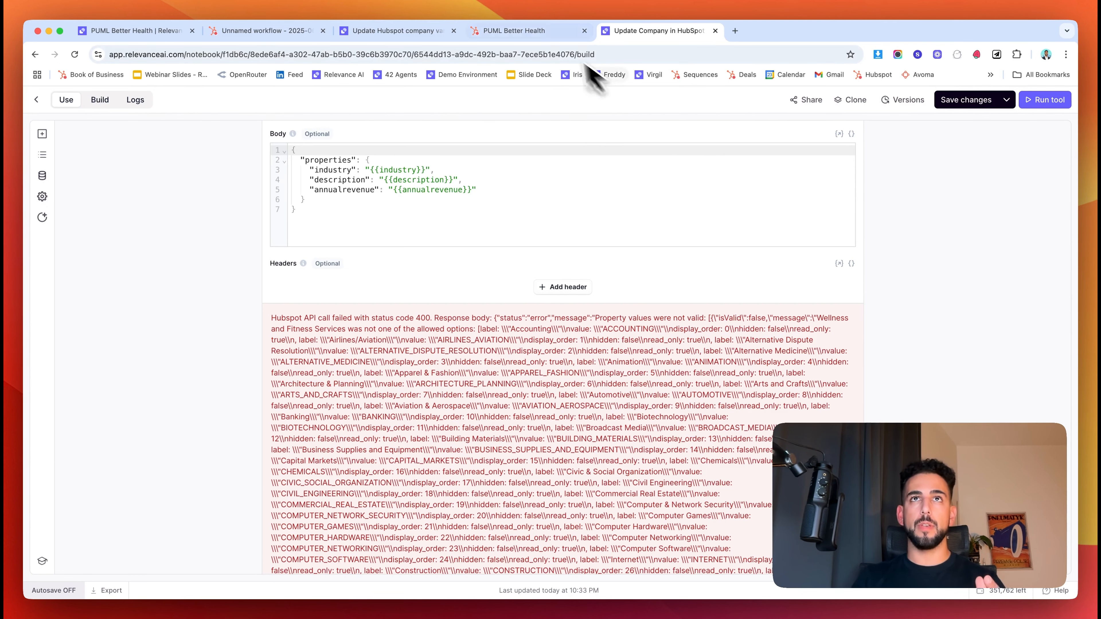
{"action": "left_click", "coordinate": [539, 32]}
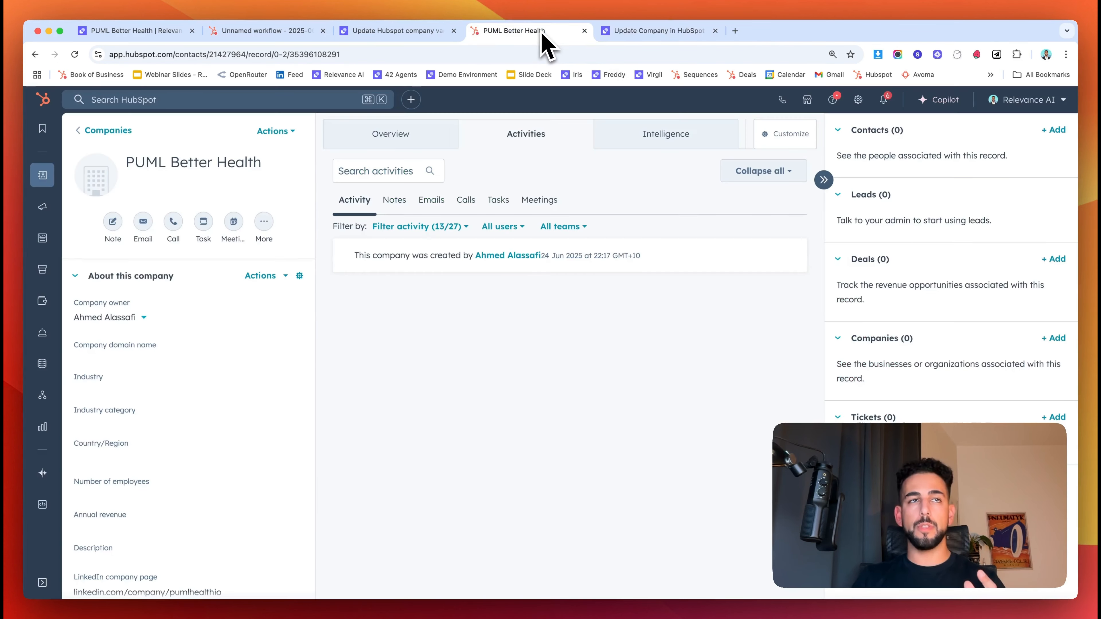
- Browse the allowed Industry values in PUML Better Health's HubSpot Industry dropdown
{"action": "left_click", "coordinate": [89, 384]}
{"action": "scroll", "coordinate": [126, 512], "scroll_direction": "down", "scroll_amount": 3}
{"action": "scroll", "coordinate": [131, 525], "scroll_direction": "down", "scroll_amount": 15}
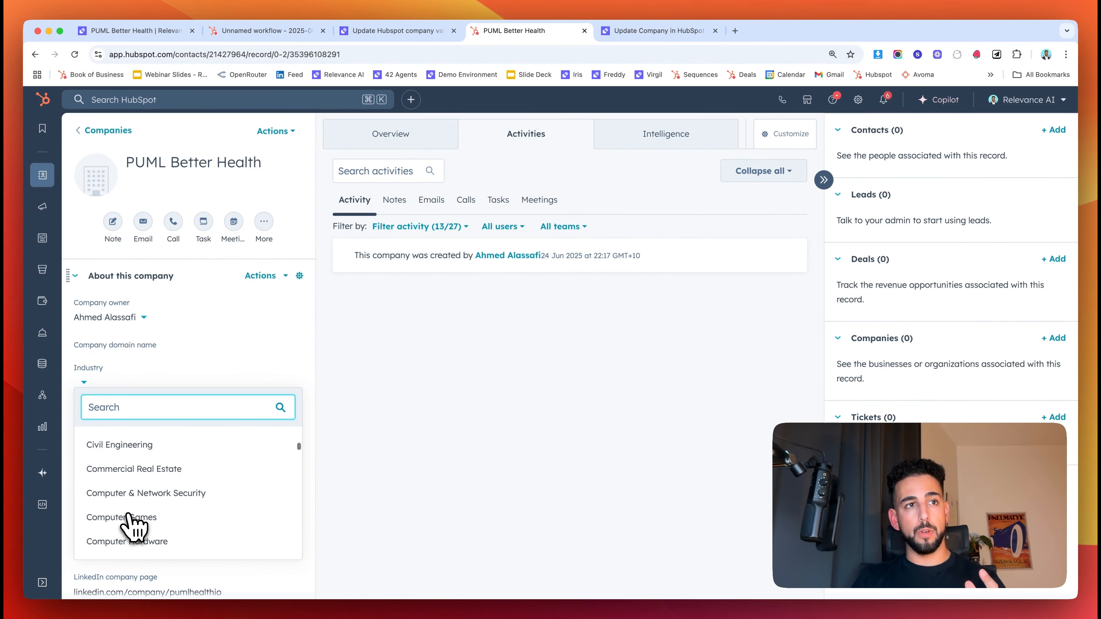
{"action": "scroll", "coordinate": [130, 525], "scroll_direction": "down", "scroll_amount": 15}
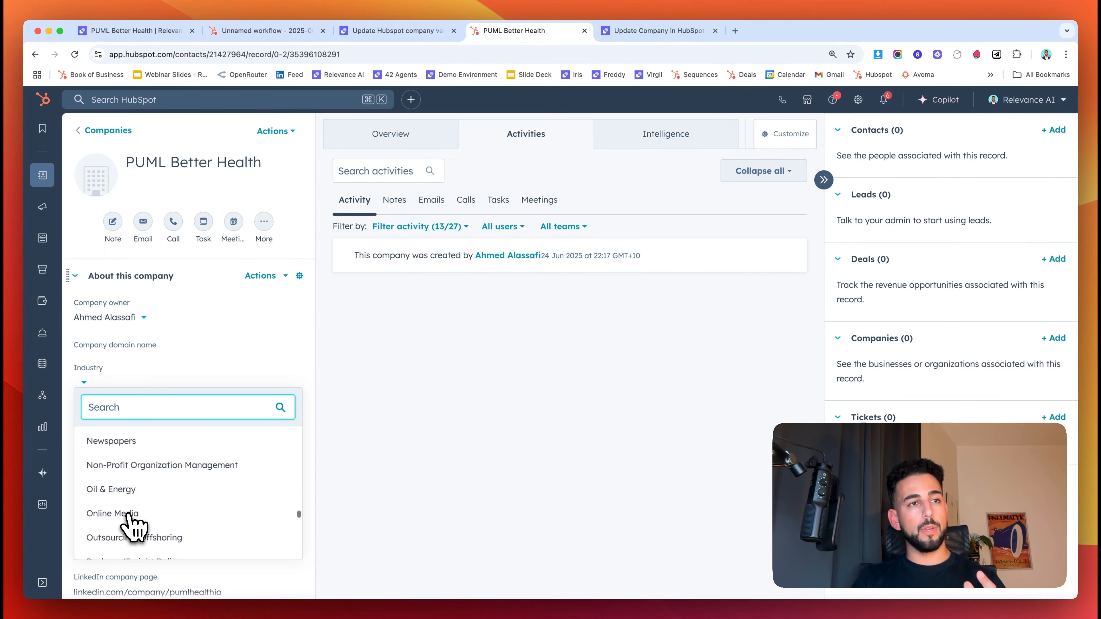
{"action": "scroll", "coordinate": [135, 527], "scroll_direction": "down", "scroll_amount": 8}
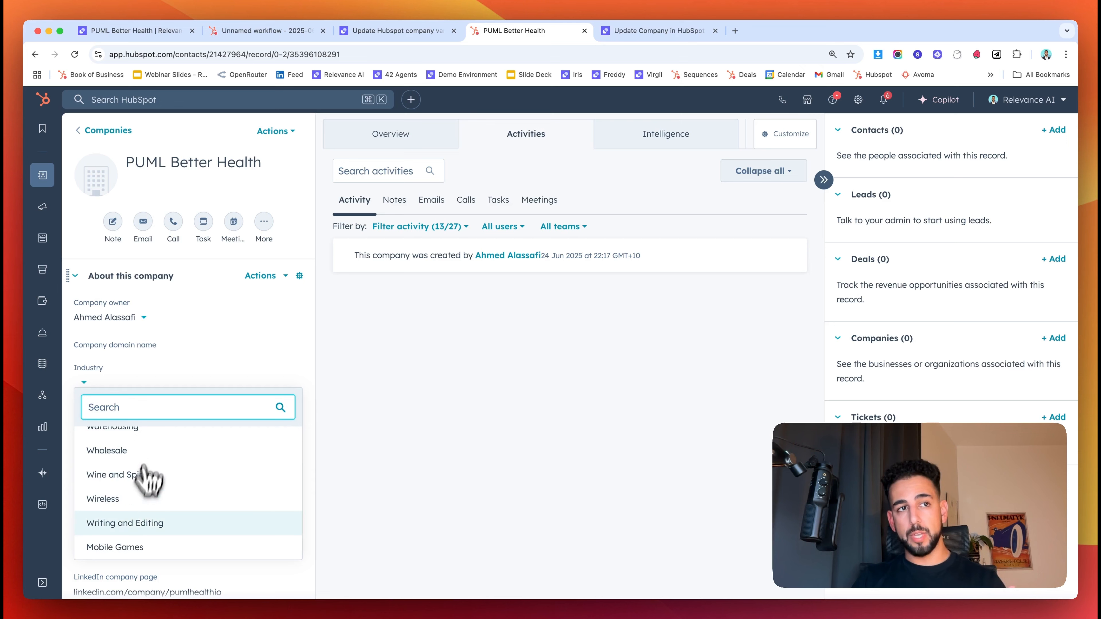
{"action": "scroll", "coordinate": [113, 512], "scroll_direction": "up", "scroll_amount": 5}
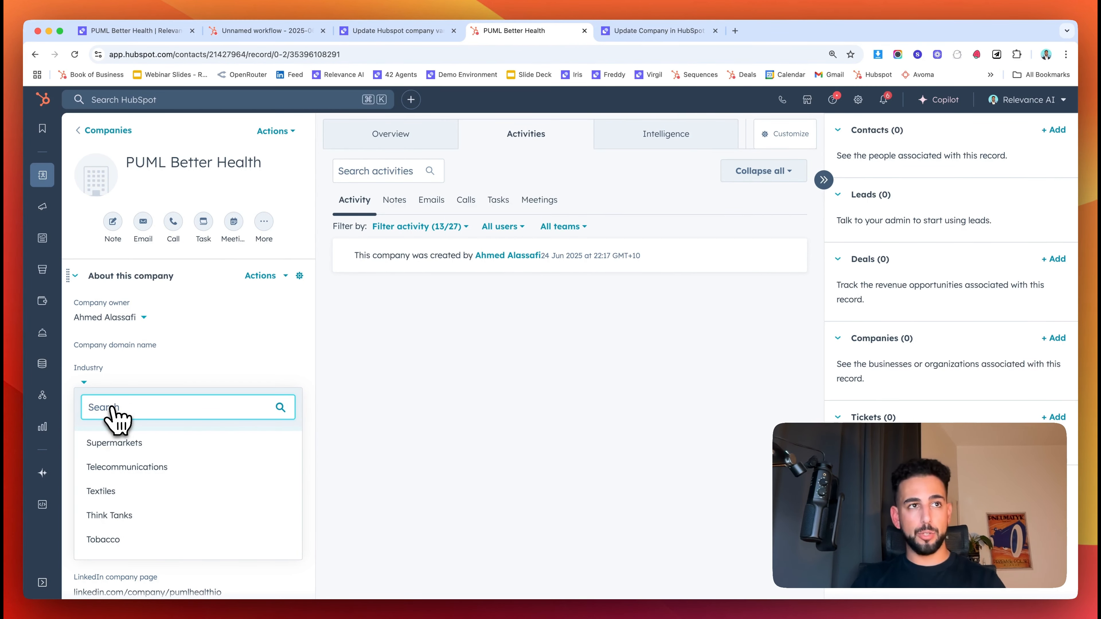
{"action": "scroll", "coordinate": [195, 447], "scroll_direction": "up", "scroll_amount": 10}
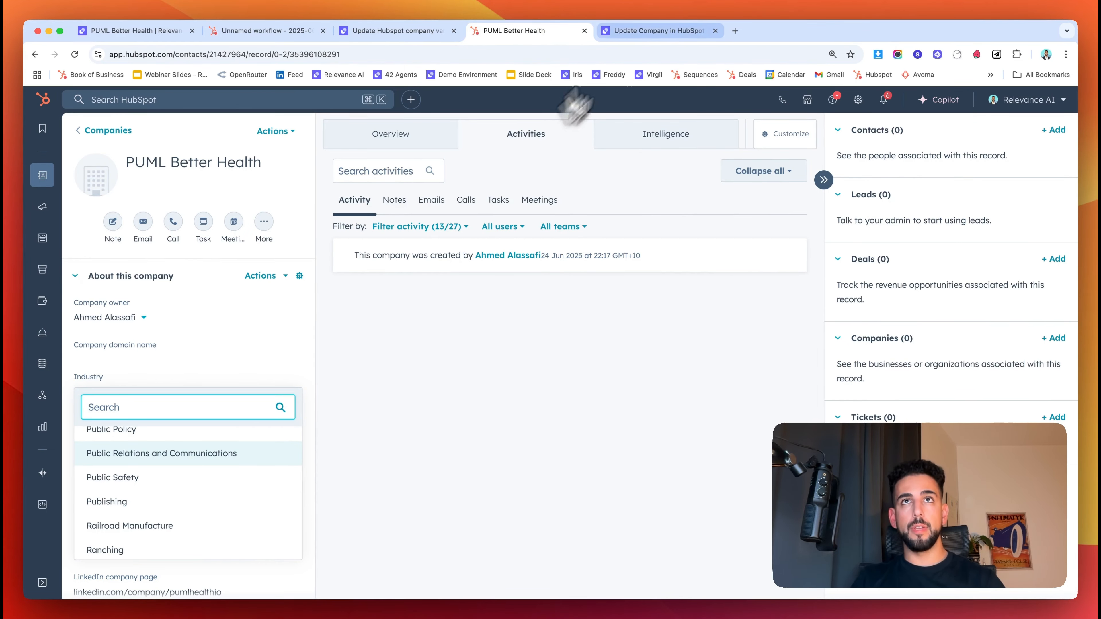
- Compare the tool's 400 error values with HubSpot's Industry list, then close the list and return to the tool
{"action": "left_click", "coordinate": [652, 31]}
{"action": "scroll", "coordinate": [451, 451], "scroll_direction": "down", "scroll_amount": 5}
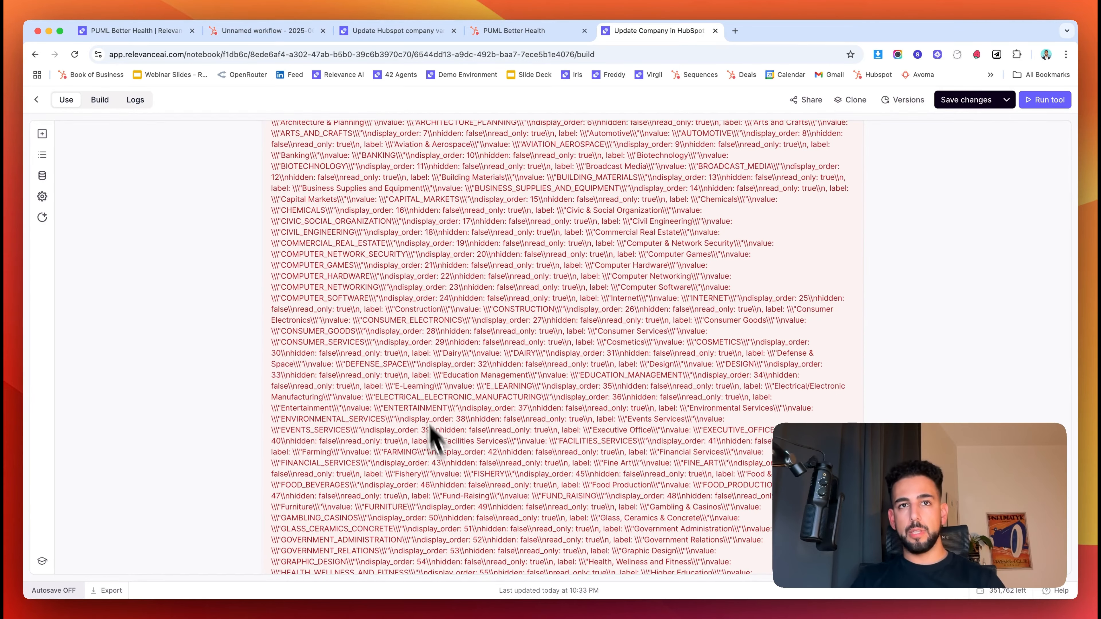
{"action": "left_click", "coordinate": [508, 34]}
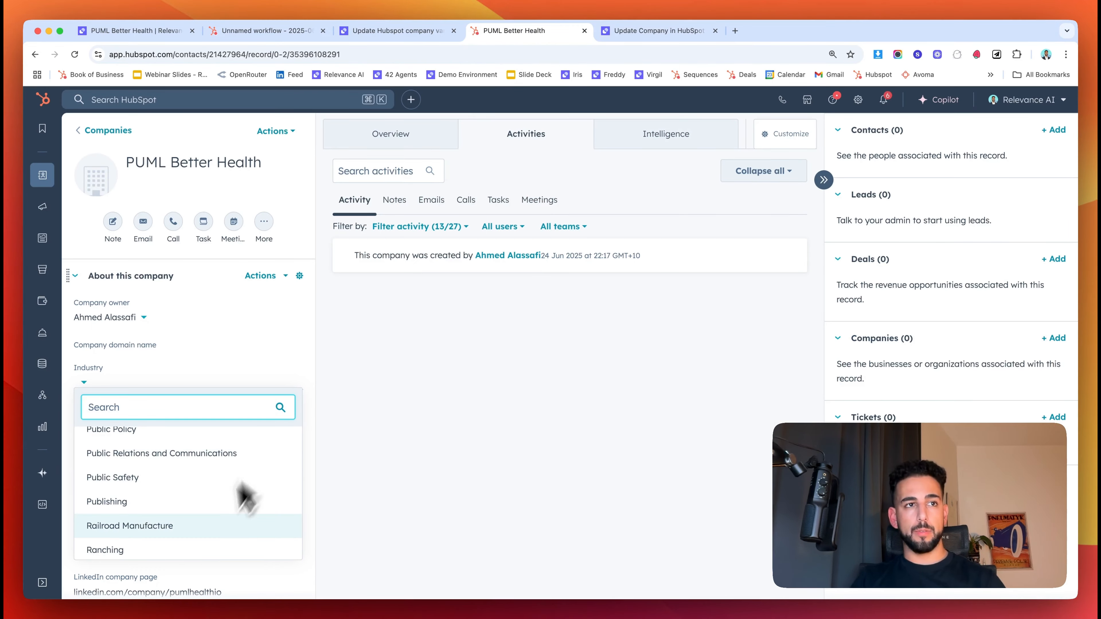
{"action": "scroll", "coordinate": [204, 527], "scroll_direction": "down", "scroll_amount": 1}
{"action": "scroll", "coordinate": [174, 531], "scroll_direction": "up", "scroll_amount": 10}
{"action": "scroll", "coordinate": [169, 536], "scroll_direction": "up", "scroll_amount": 15}
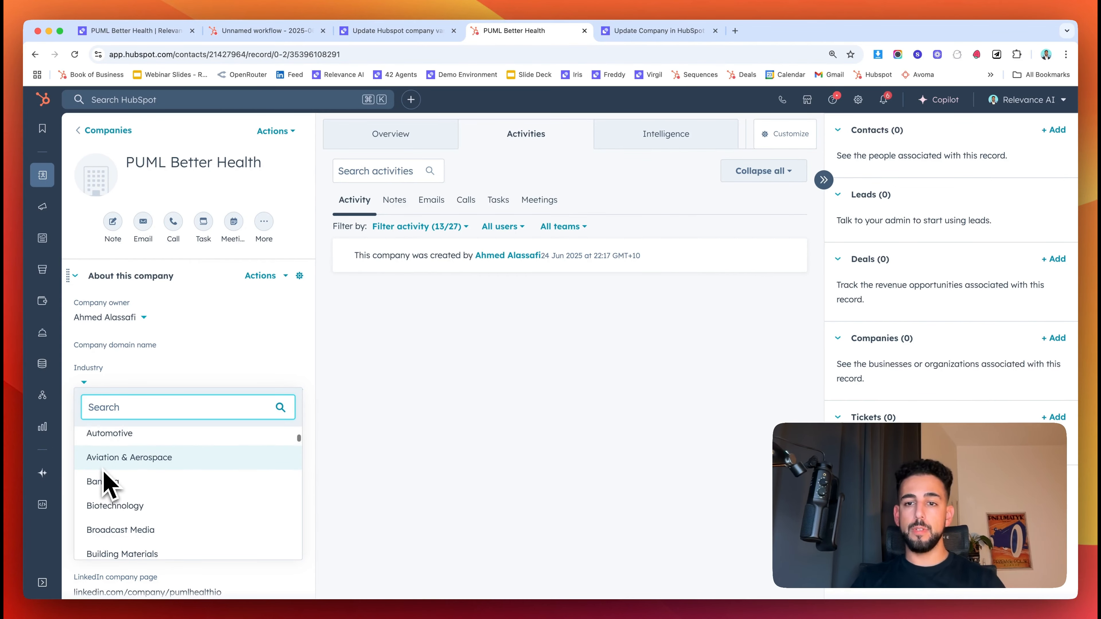
{"action": "scroll", "coordinate": [106, 482], "scroll_direction": "down", "scroll_amount": 4}
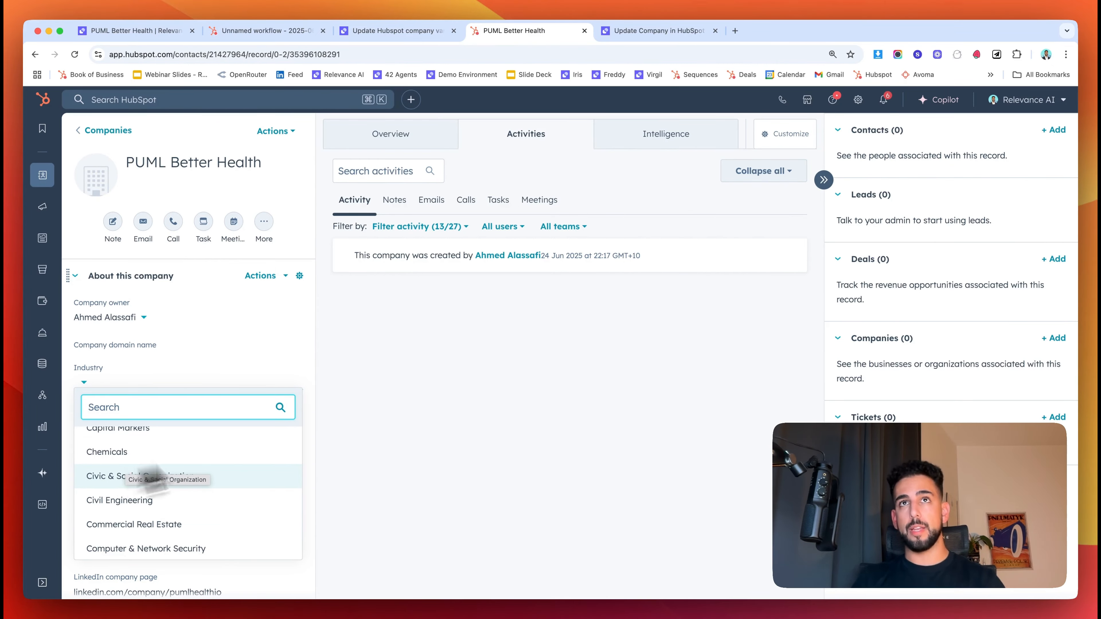
{"action": "left_click", "coordinate": [555, 382]}
{"action": "left_click", "coordinate": [666, 31]}
- Find the wellness value in the error and set Industry to HEALTH_WELLNESS_AND_FITNESS
{"action": "scroll", "coordinate": [583, 233], "scroll_direction": "up", "scroll_amount": 15}
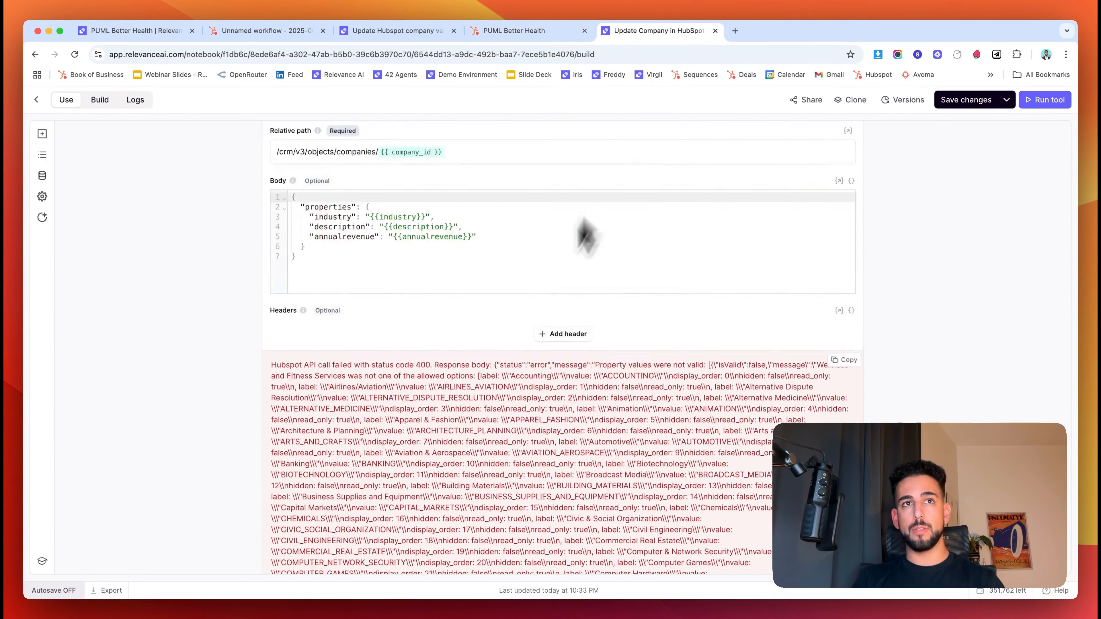
{"action": "scroll", "coordinate": [528, 332], "scroll_direction": "down", "scroll_amount": 5}
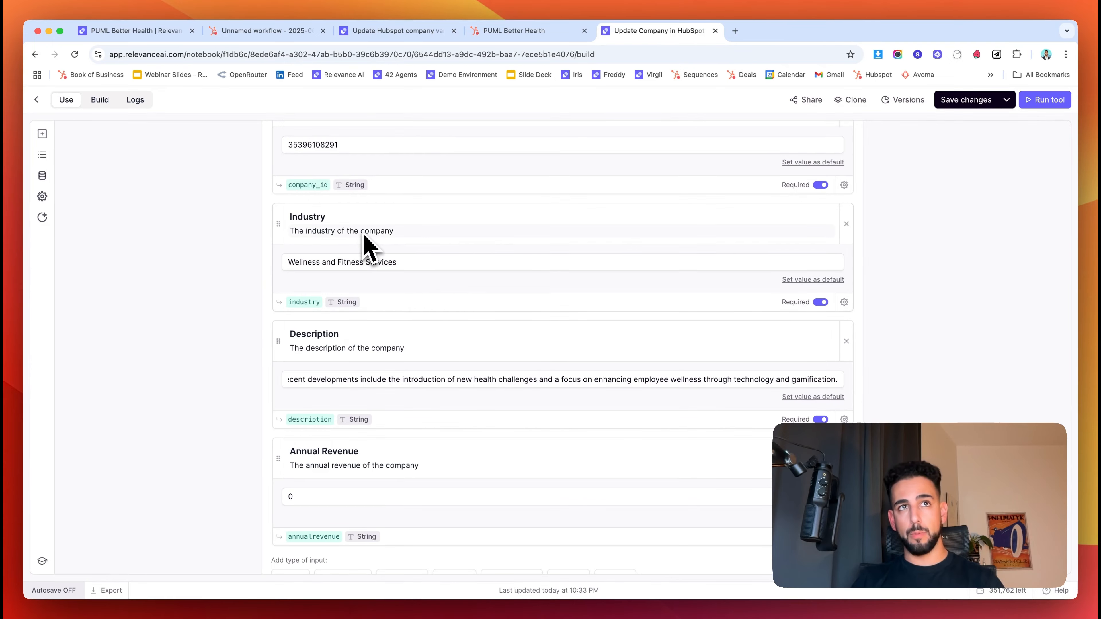
{"action": "scroll", "coordinate": [806, 395], "scroll_direction": "down", "scroll_amount": 15}
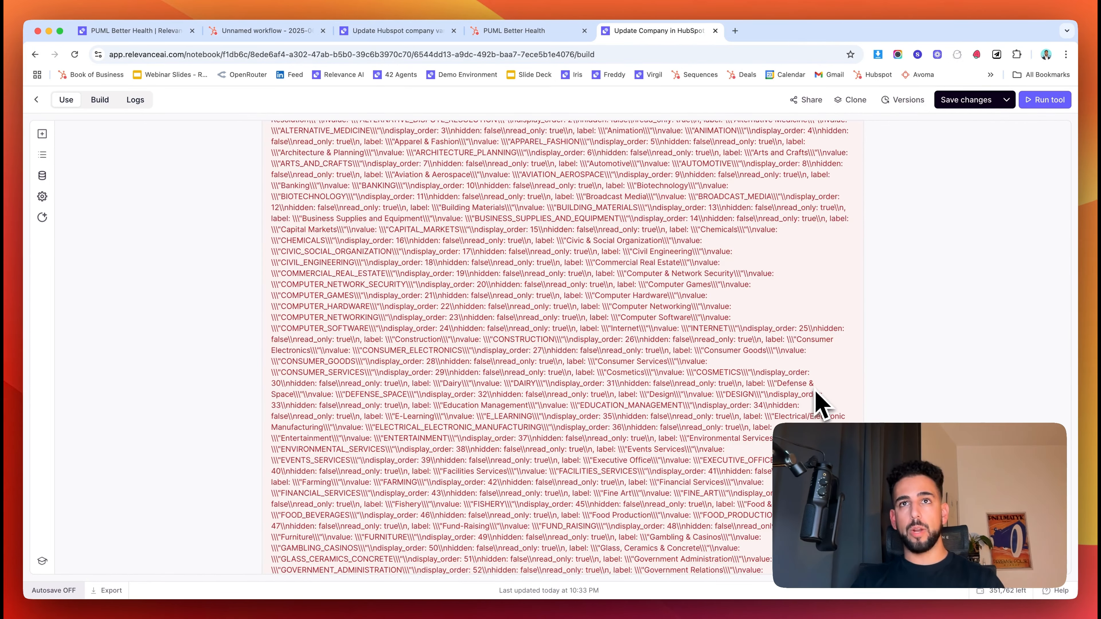
{"action": "key", "text": "super+f"}
{"action": "type", "text": "wellnes"}
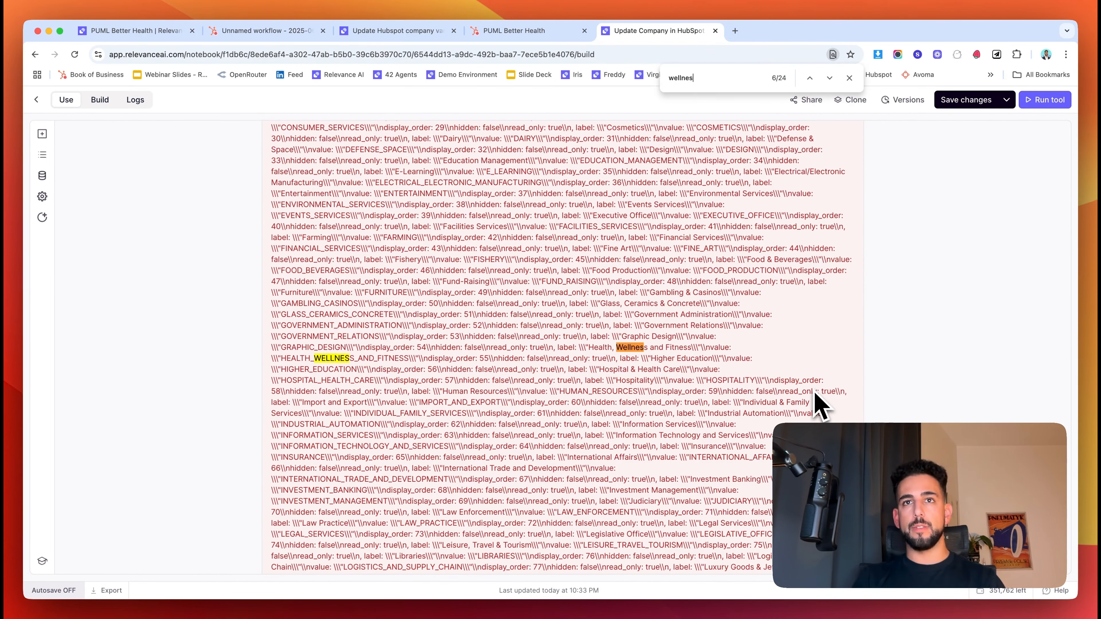
{"action": "left_click_drag", "start_coordinate": [589, 349], "coordinate": [677, 350]}
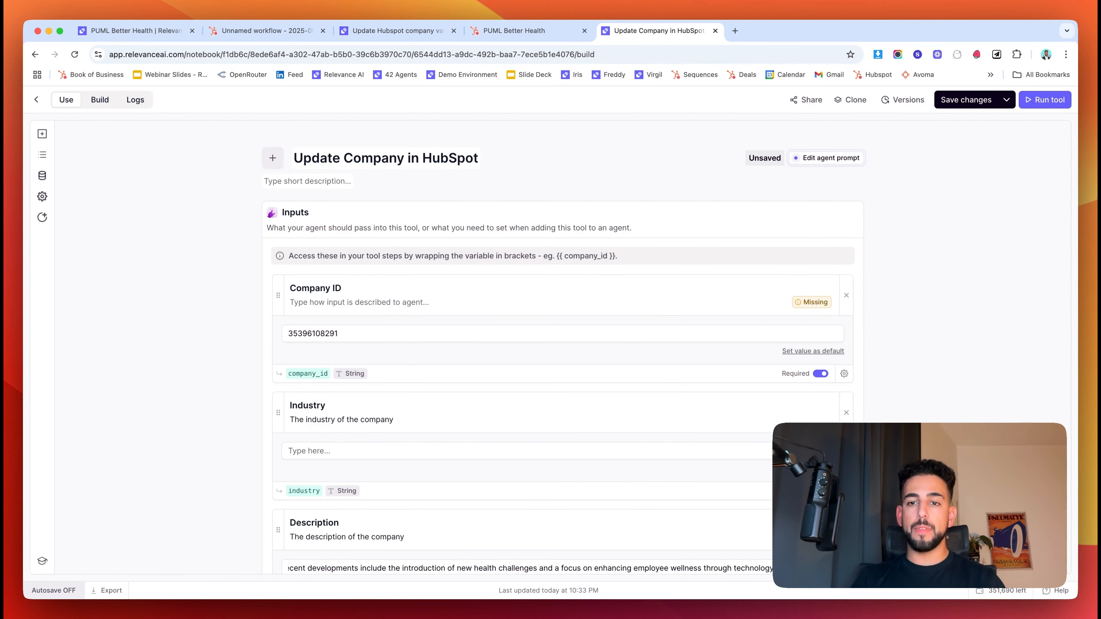
{"action": "left_click", "coordinate": [549, 455]}
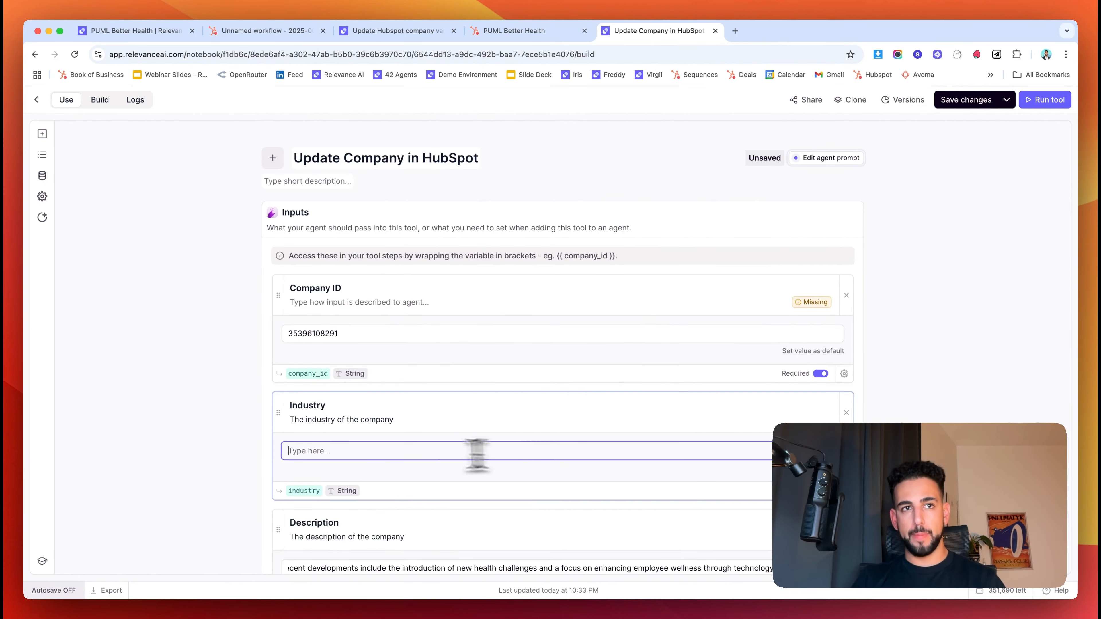
{"action": "type", "text": "HEALTH_WELLNESS_AND_FITNESS"}
- Rerun the tool successfully, review the full output, and reload the company's HubSpot record
{"action": "left_click", "coordinate": [1043, 101]}
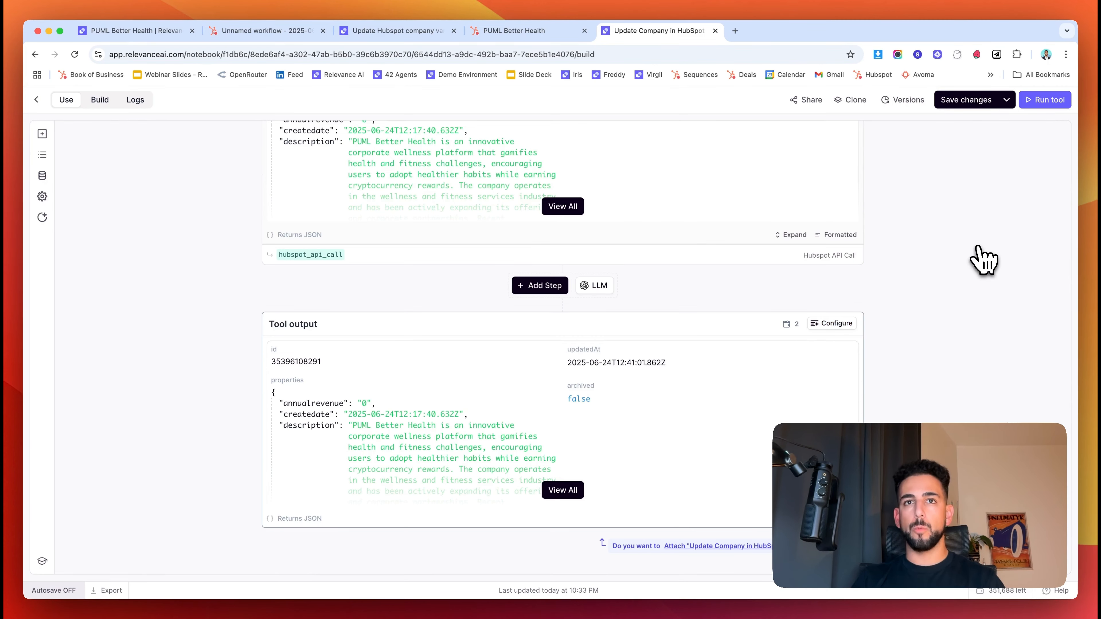
{"action": "left_click", "coordinate": [570, 490]}
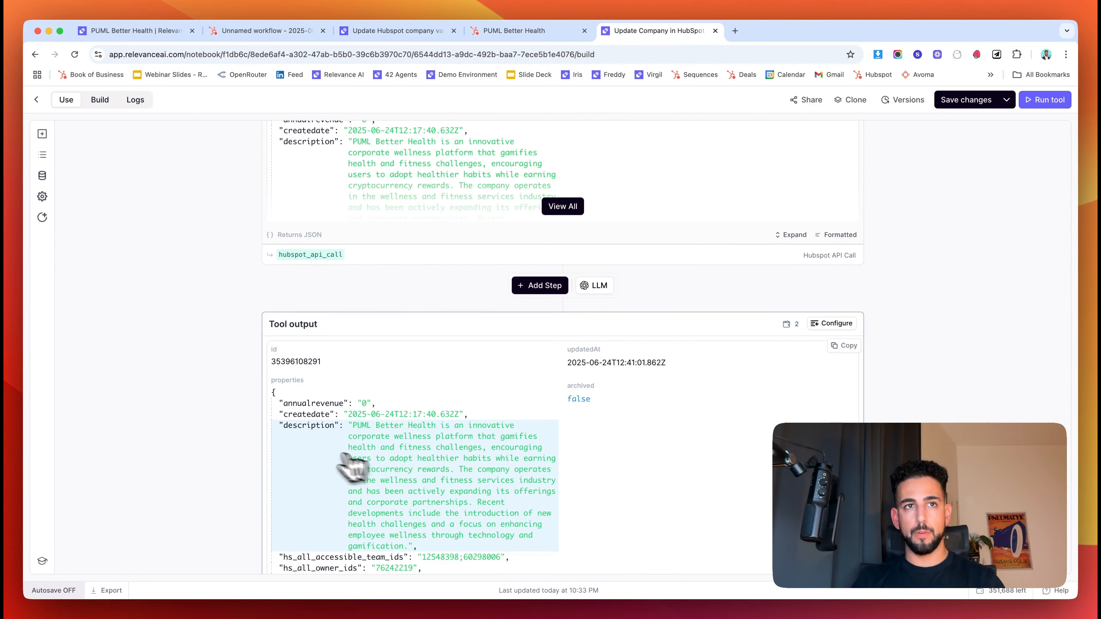
{"action": "scroll", "coordinate": [357, 462], "scroll_direction": "down", "scroll_amount": 1}
{"action": "scroll", "coordinate": [290, 390], "scroll_direction": "down", "scroll_amount": 2}
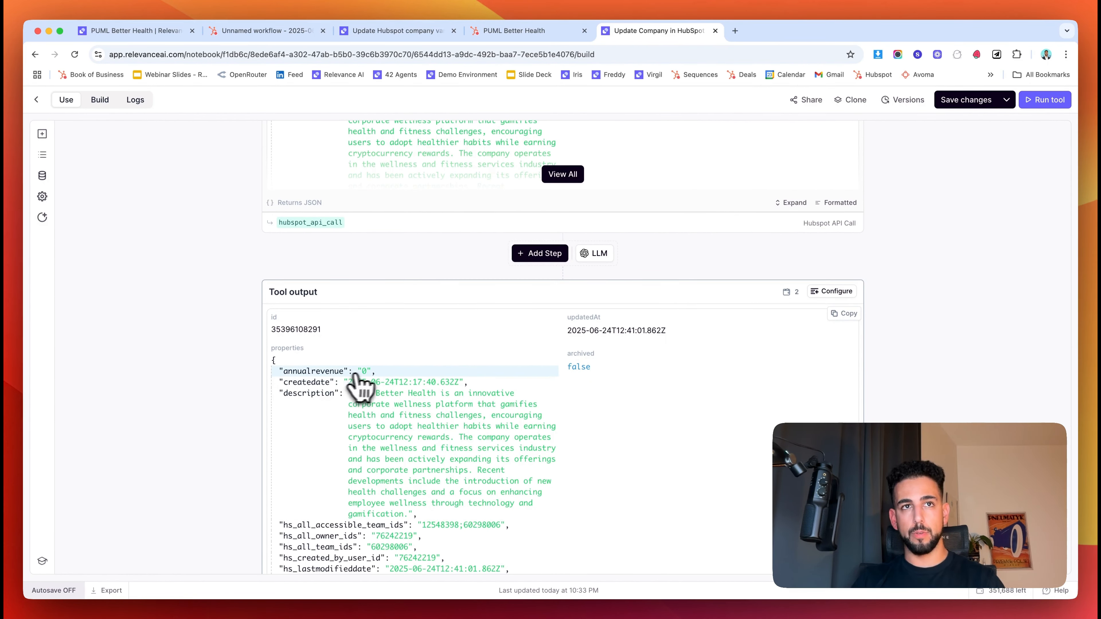
{"action": "left_click", "coordinate": [516, 31]}
{"action": "key", "text": "super+r"}
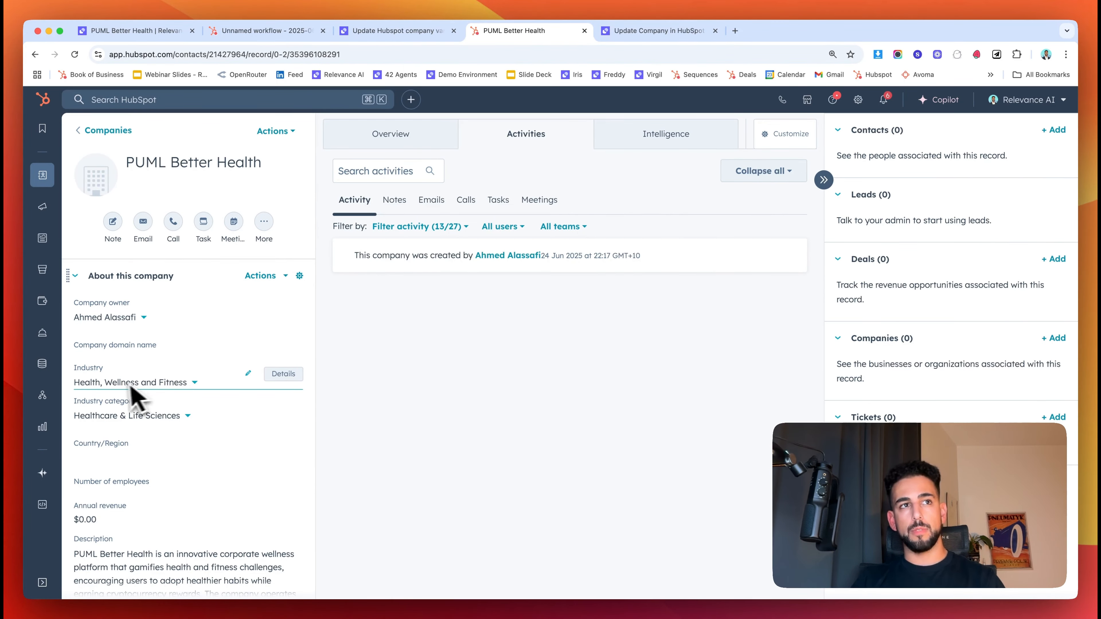
- Check that Industry reads Health, Wellness and Fitness in About this company, then return to the tool
{"action": "scroll", "coordinate": [144, 427], "scroll_direction": "down", "scroll_amount": 2}
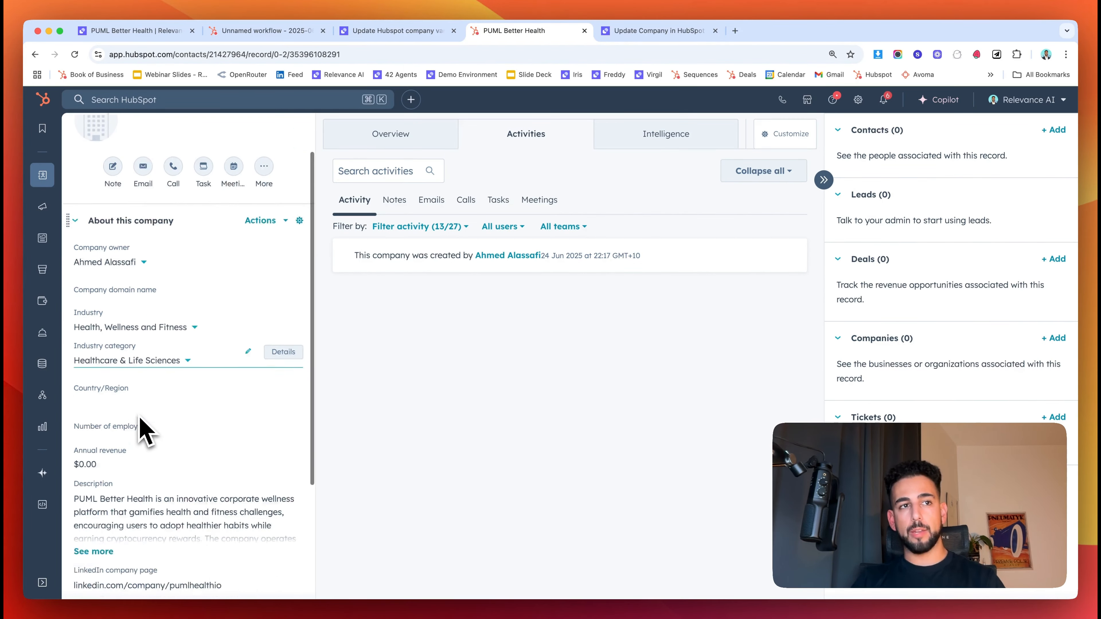
{"action": "scroll", "coordinate": [138, 425], "scroll_direction": "down", "scroll_amount": 5}
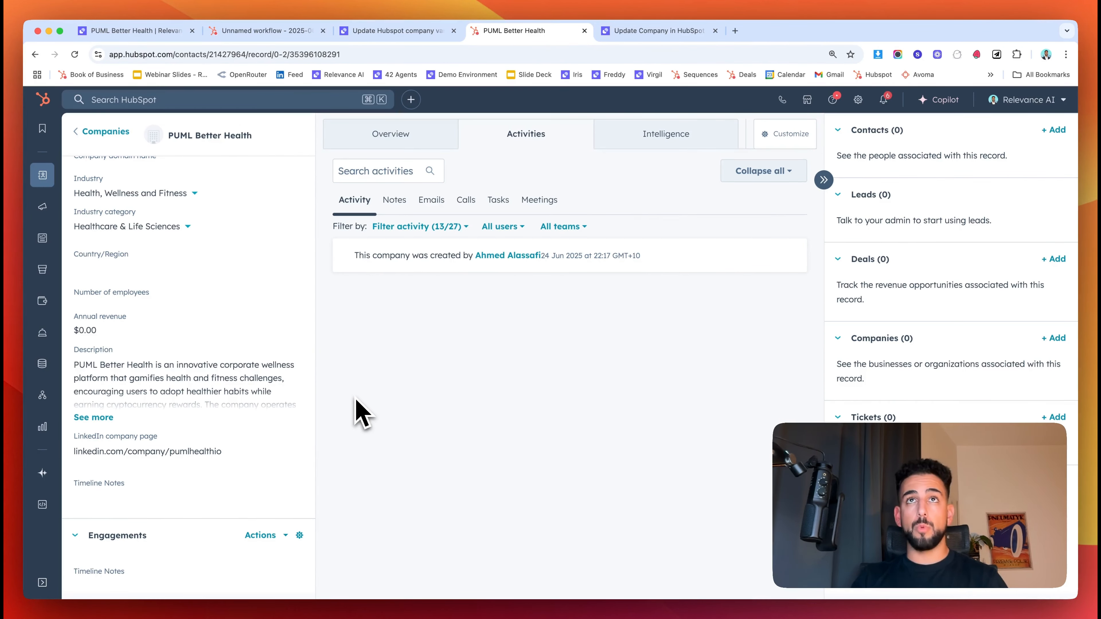
{"action": "left_click", "coordinate": [620, 34]}
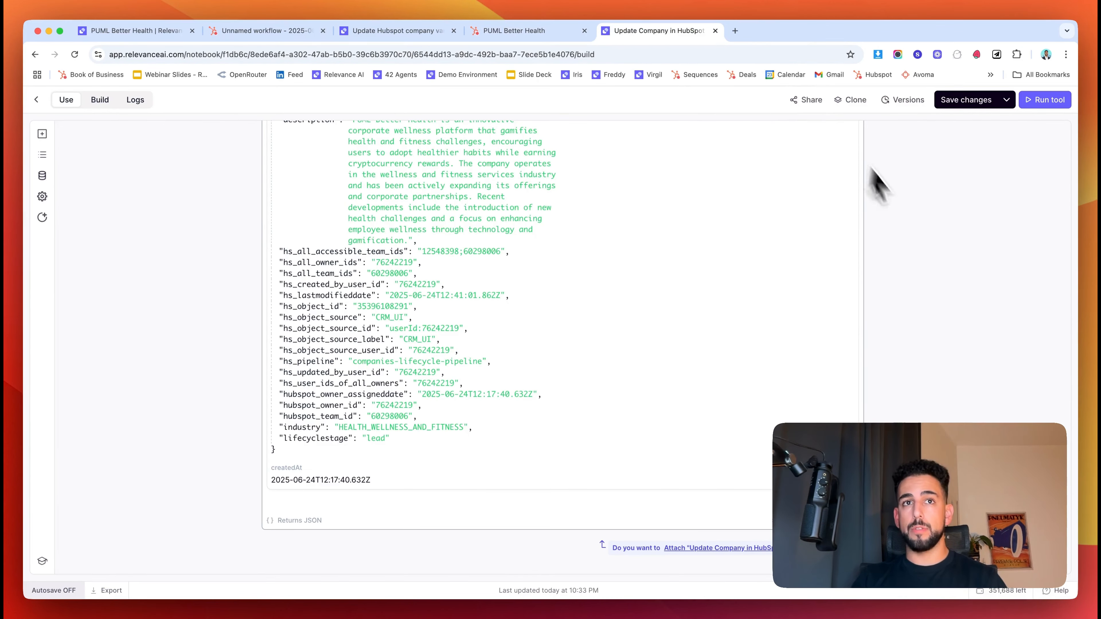
- Save the Update Company in HubSpot tool and open Atlas's prompt for editing
{"action": "left_click", "coordinate": [972, 103]}
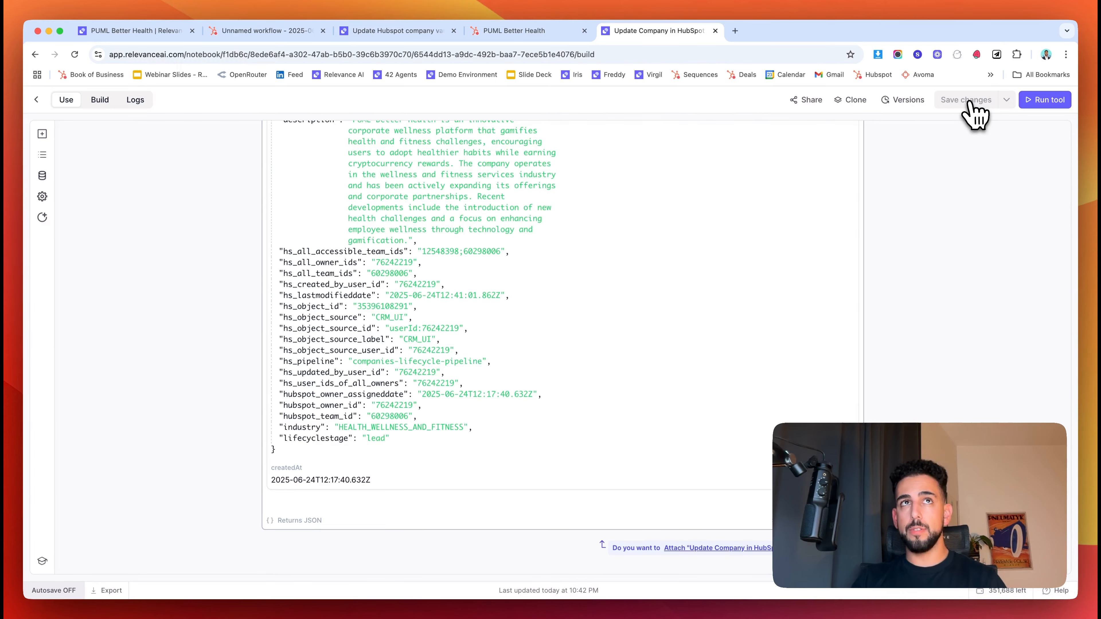
{"action": "left_click", "coordinate": [143, 31]}
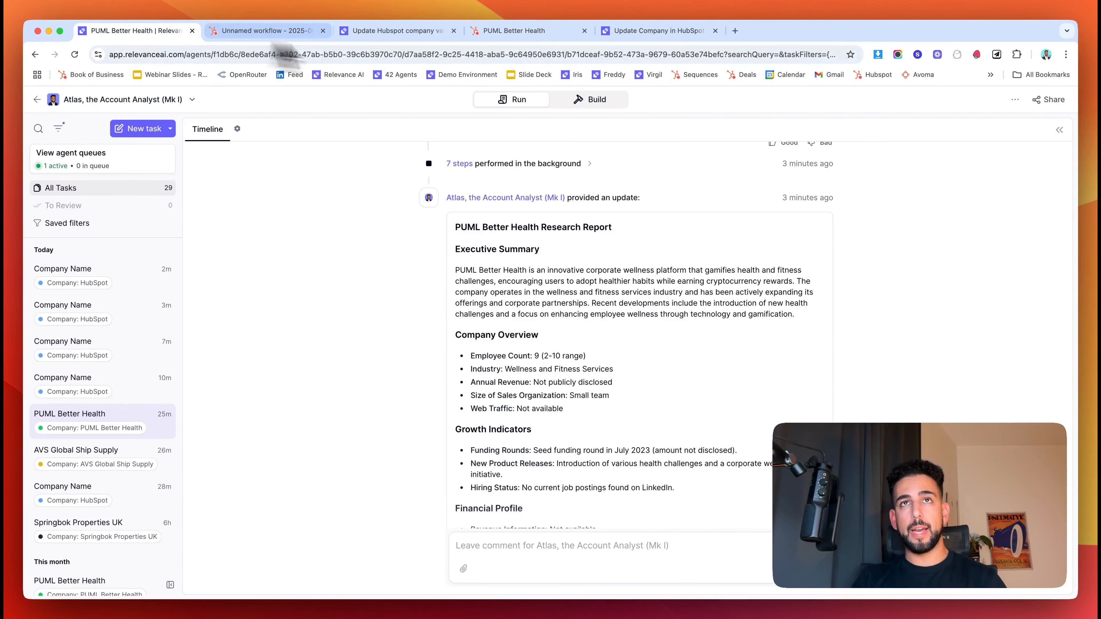
{"action": "left_click", "coordinate": [595, 104]}
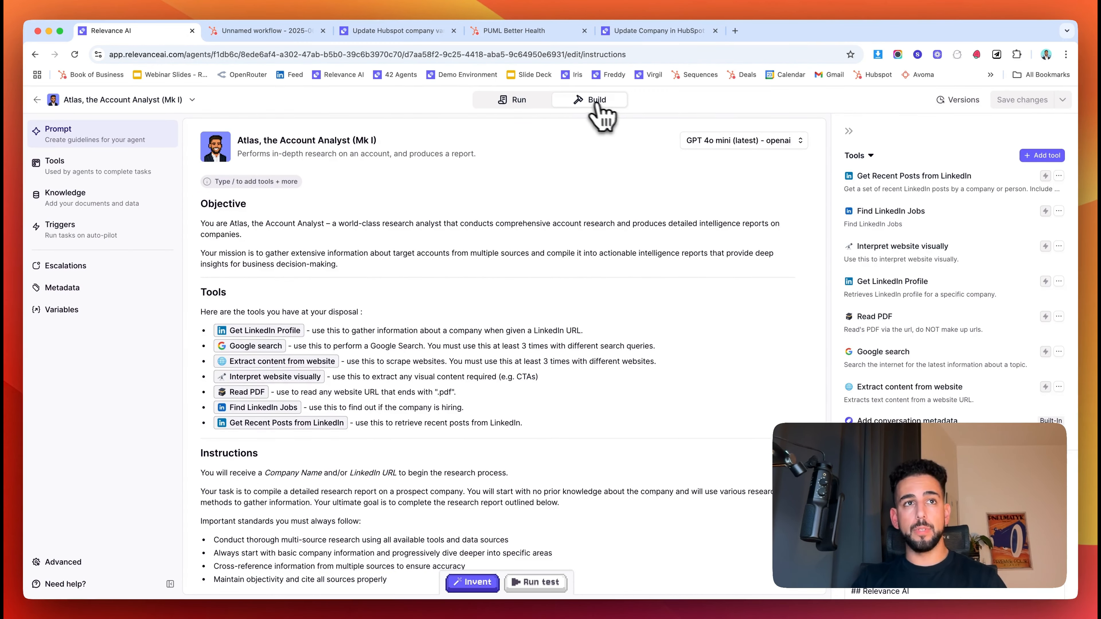
{"action": "scroll", "coordinate": [459, 366], "scroll_direction": "down", "scroll_amount": 6}
- Add a prompt line telling Atlas to use Update Company in HubSpot for Industry, Annual Revenue and Description
{"action": "left_click", "coordinate": [458, 367]}
{"action": "key", "text": "Return"}
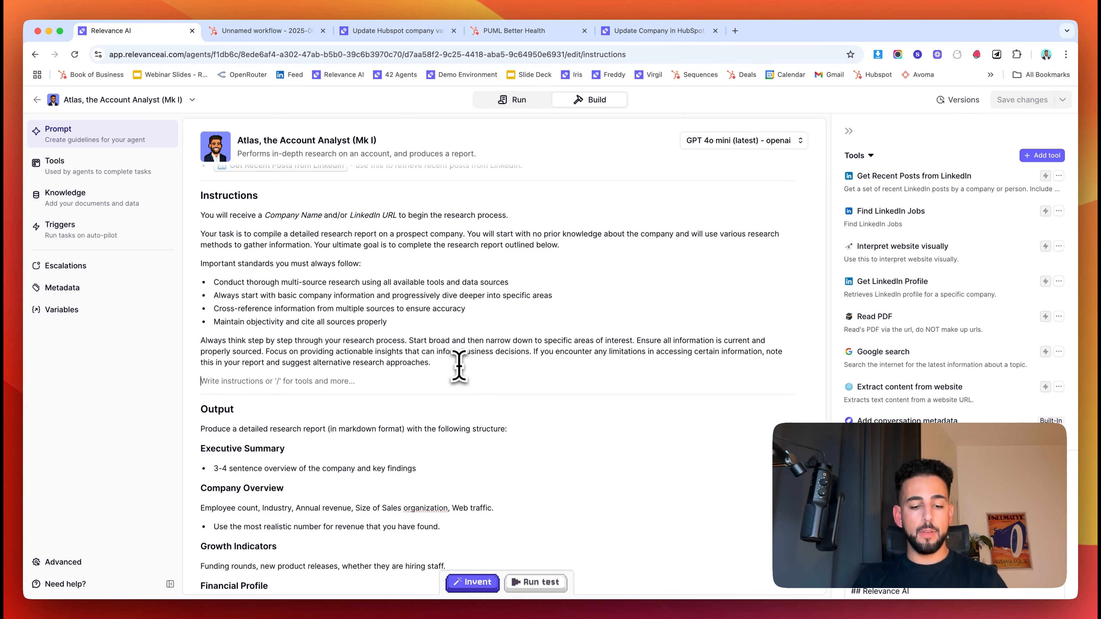
{"action": "type", "text": "Wh"}
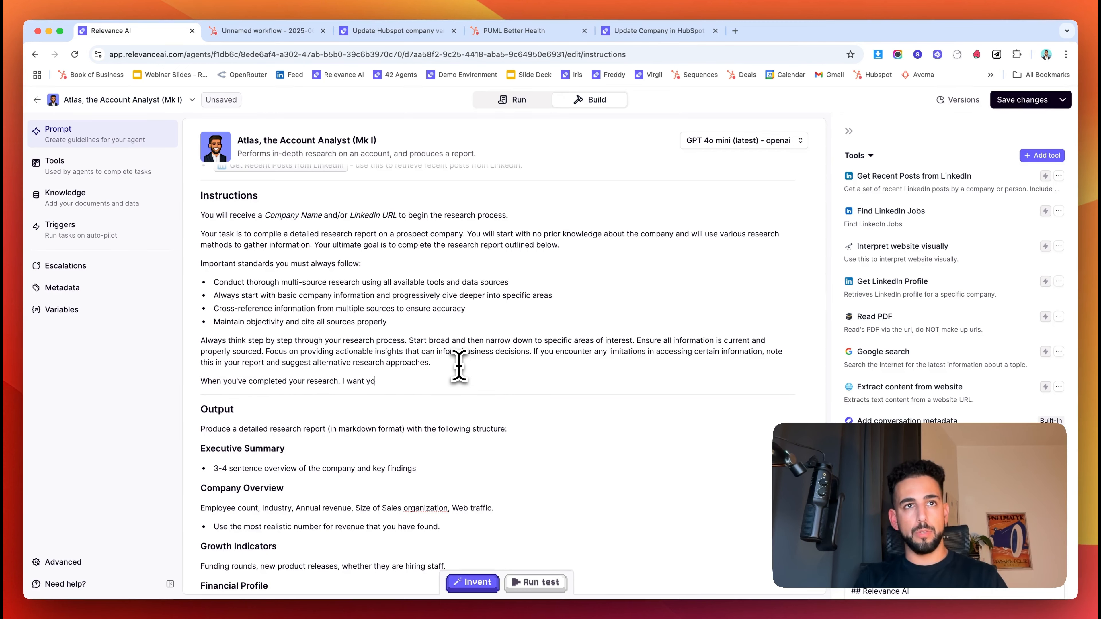
{"action": "type", "text": "/hubs"}
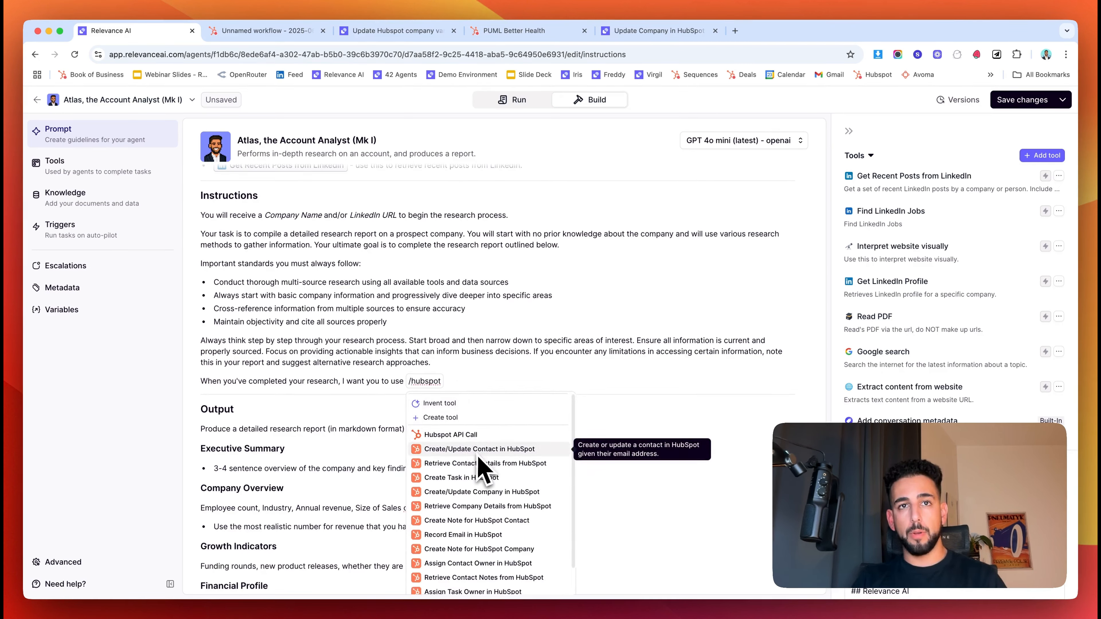
{"action": "type", "text": "pot"}
{"action": "key", "text": "BackSpace"}
{"action": "key", "text": "BackSpace"}
{"action": "key", "text": "BackSpace"}
{"action": "key", "text": "BackSpace"}
{"action": "key", "text": "BackSpace"}
{"action": "key", "text": "BackSpace"}
{"action": "key", "text": "BackSpace"}
{"action": "type", "text": "update compan"}
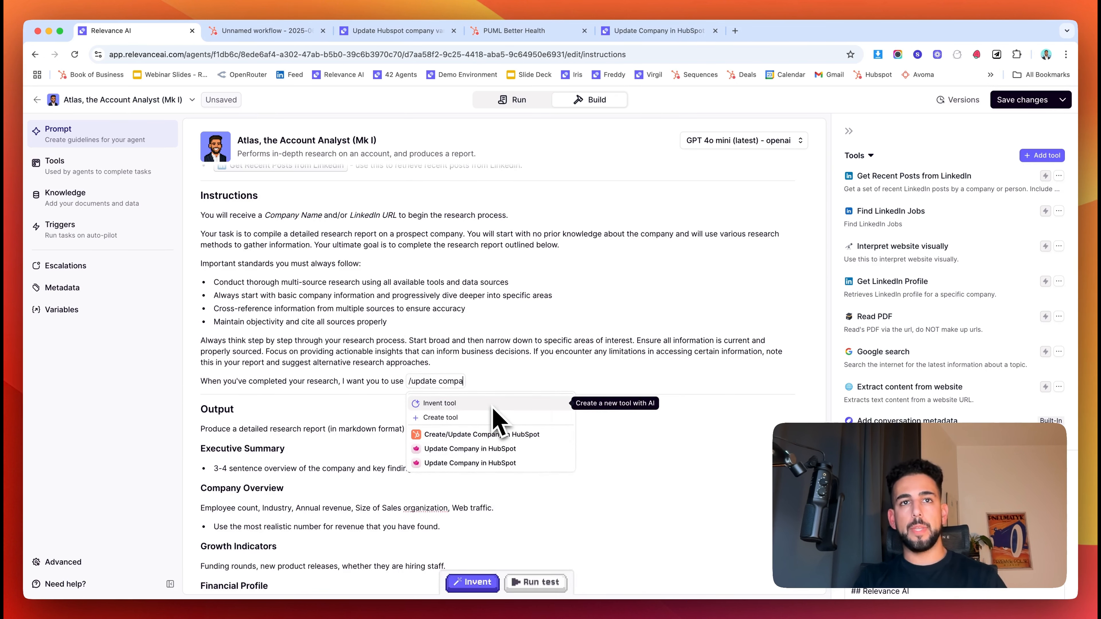
{"action": "left_click", "coordinate": [472, 451]}
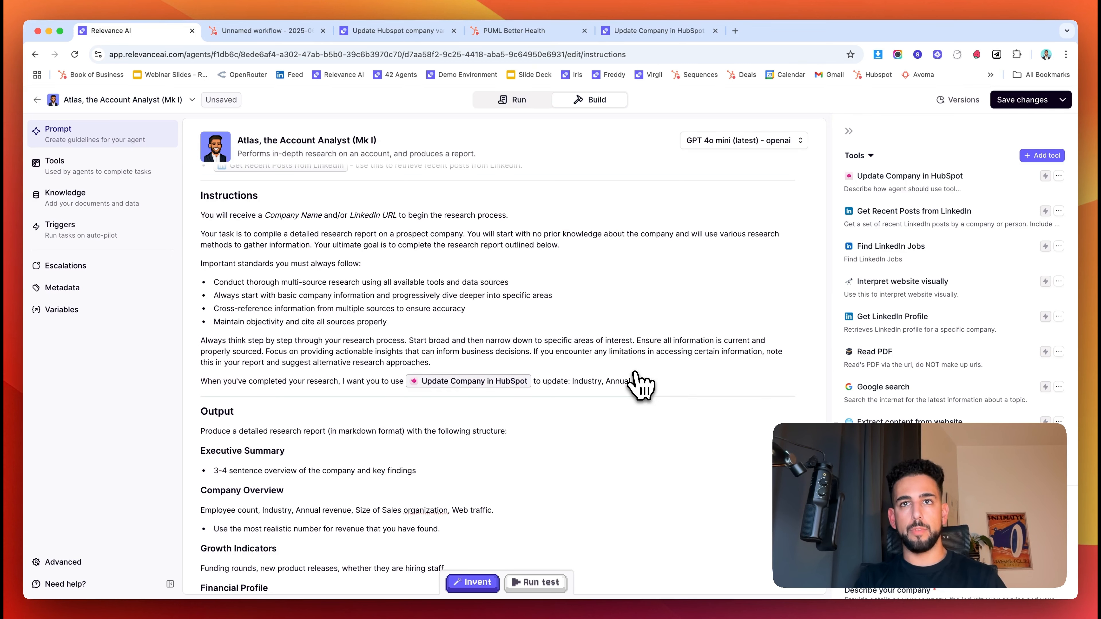
{"action": "type", "text": "cription."}
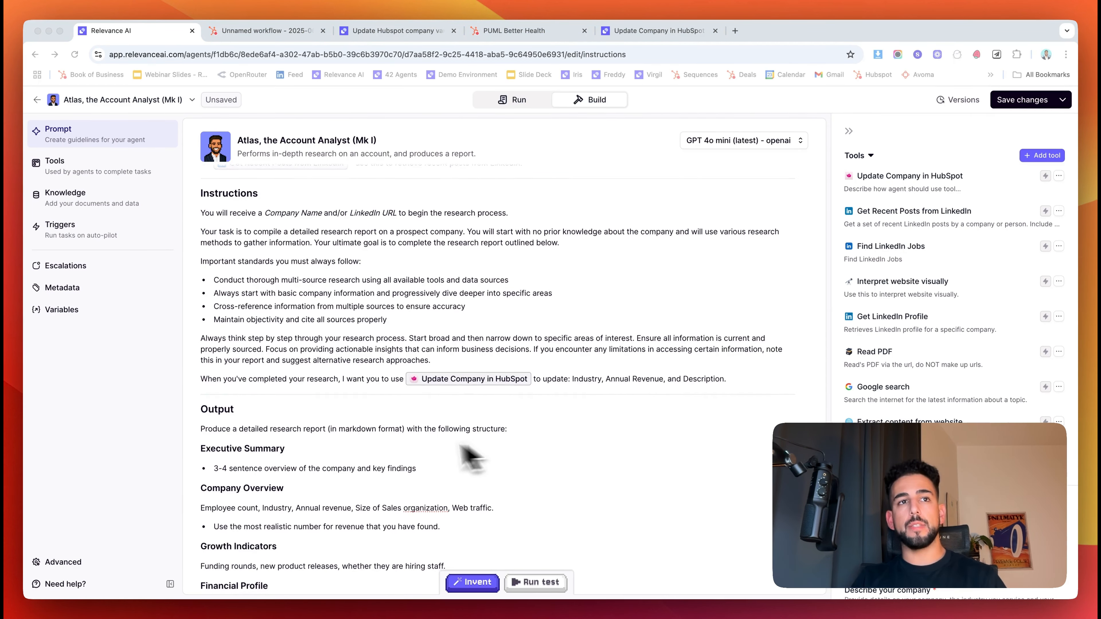
{"action": "scroll", "coordinate": [347, 460], "scroll_direction": "down", "scroll_amount": 5}
{"action": "scroll", "coordinate": [342, 464], "scroll_direction": "down", "scroll_amount": 12}
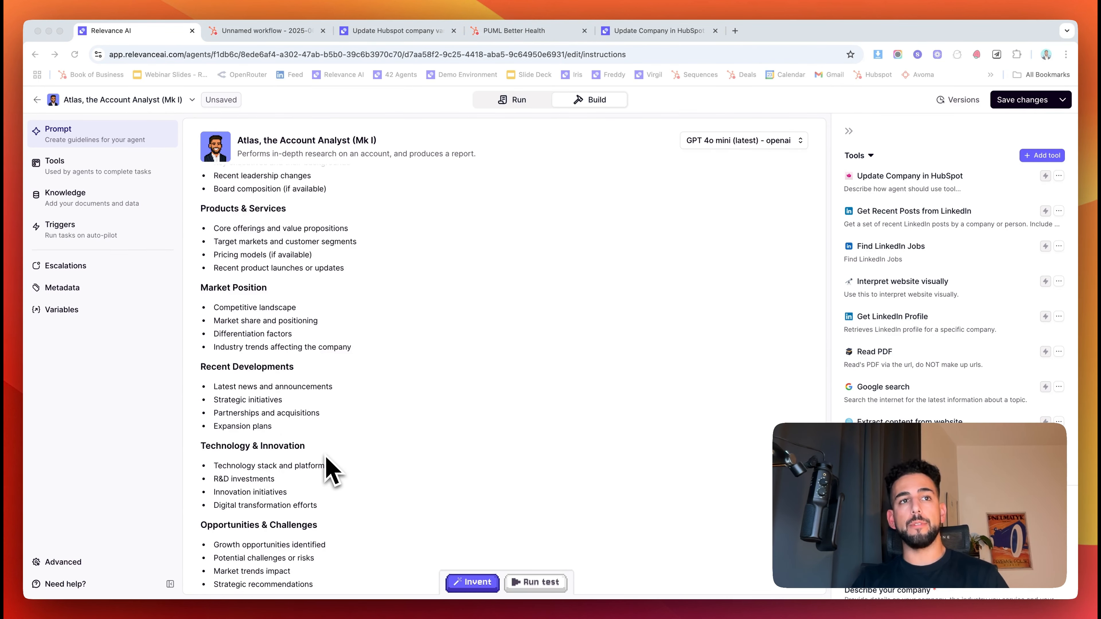
{"action": "scroll", "coordinate": [295, 559], "scroll_direction": "up", "scroll_amount": 20}
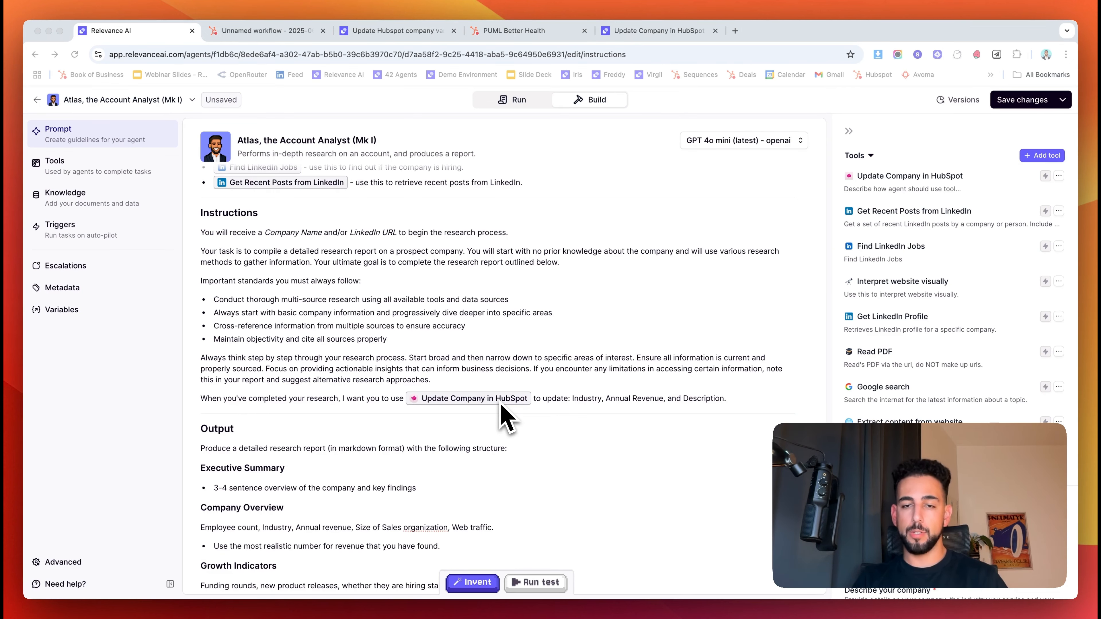
{"action": "left_click", "coordinate": [681, 34]}
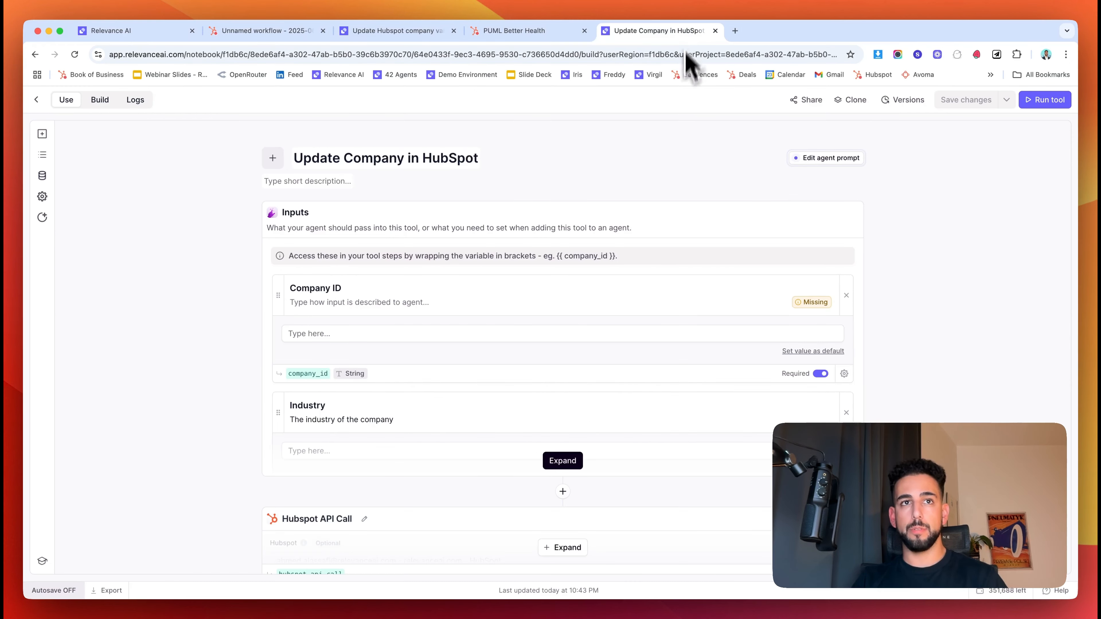
{"action": "scroll", "coordinate": [386, 399], "scroll_direction": "down", "scroll_amount": 5}
{"action": "left_click", "coordinate": [564, 340]}
{"action": "scroll", "coordinate": [511, 386], "scroll_direction": "down", "scroll_amount": 4}
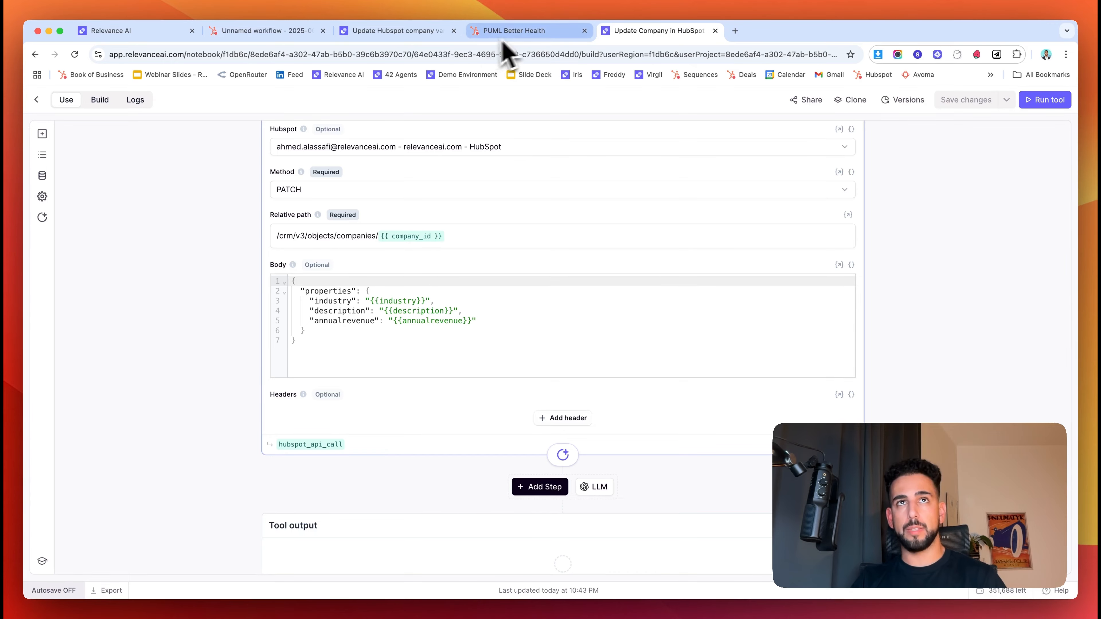
{"action": "left_click", "coordinate": [135, 30]}
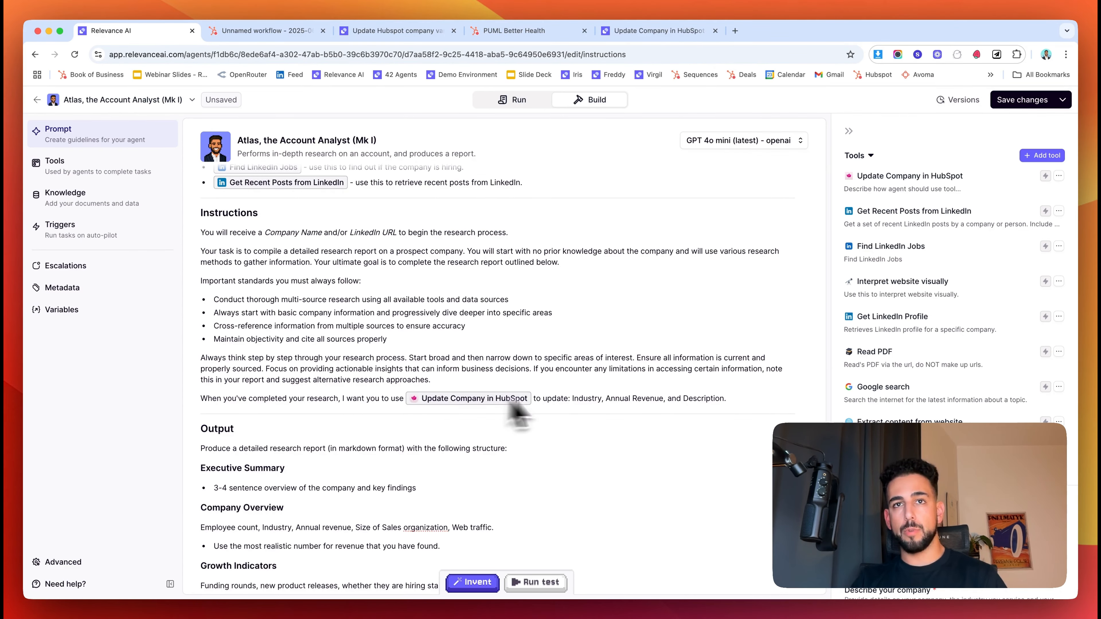